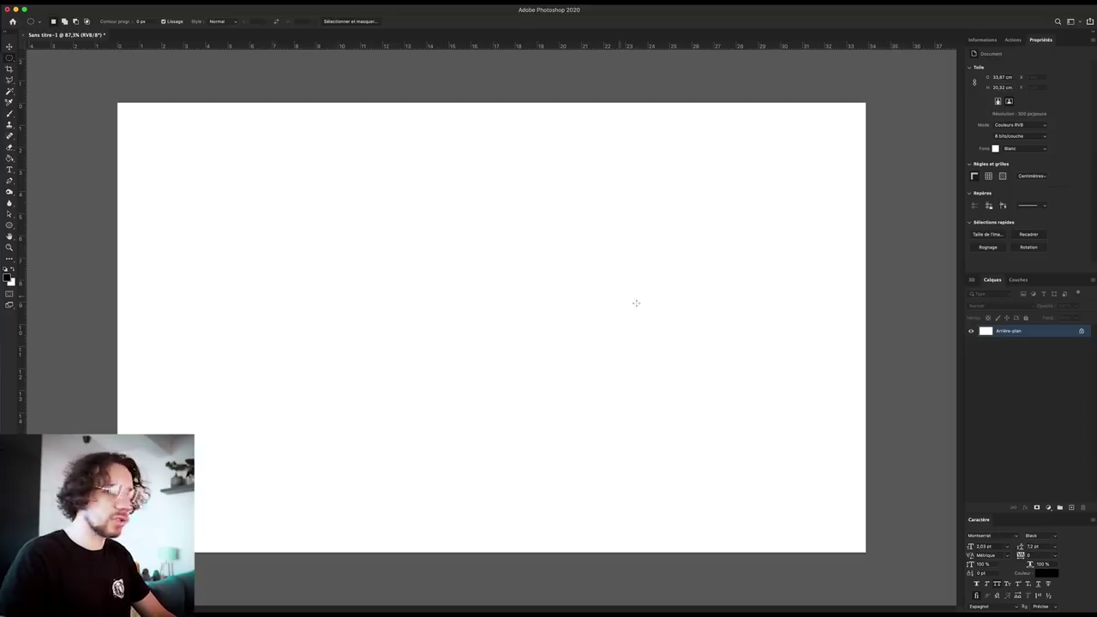
On a new layer, fill a thin, wide rectangular selection with black and deselect it
{"action": "left_click", "coordinate": [1071, 508]}
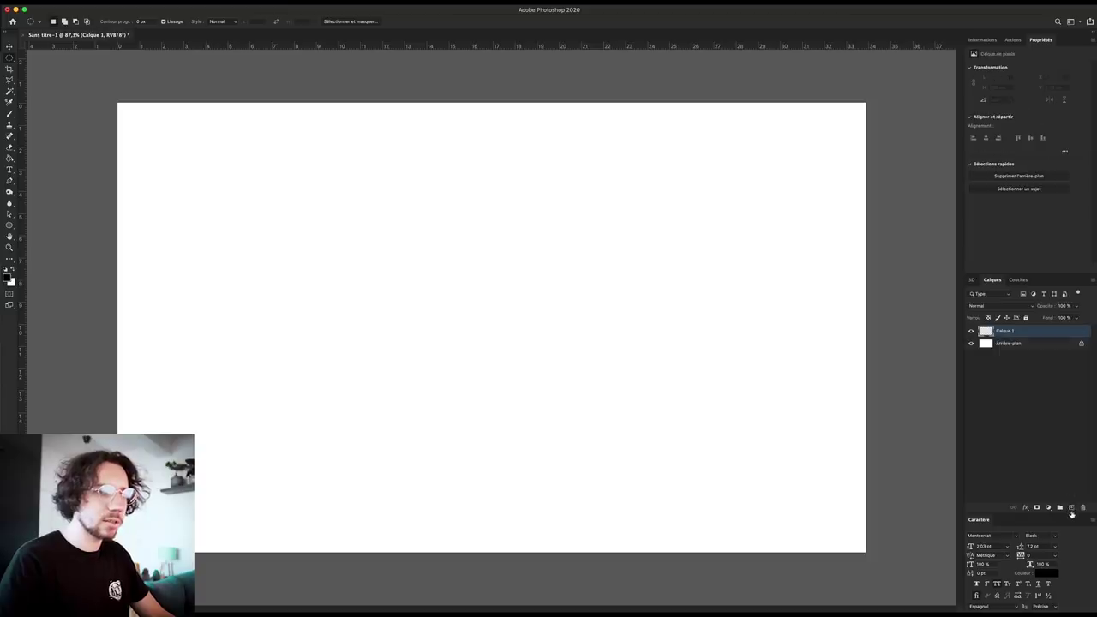
{"action": "left_click", "coordinate": [9, 58]}
{"action": "scroll", "coordinate": [360, 240], "scroll_direction": "up", "scroll_amount": 5}
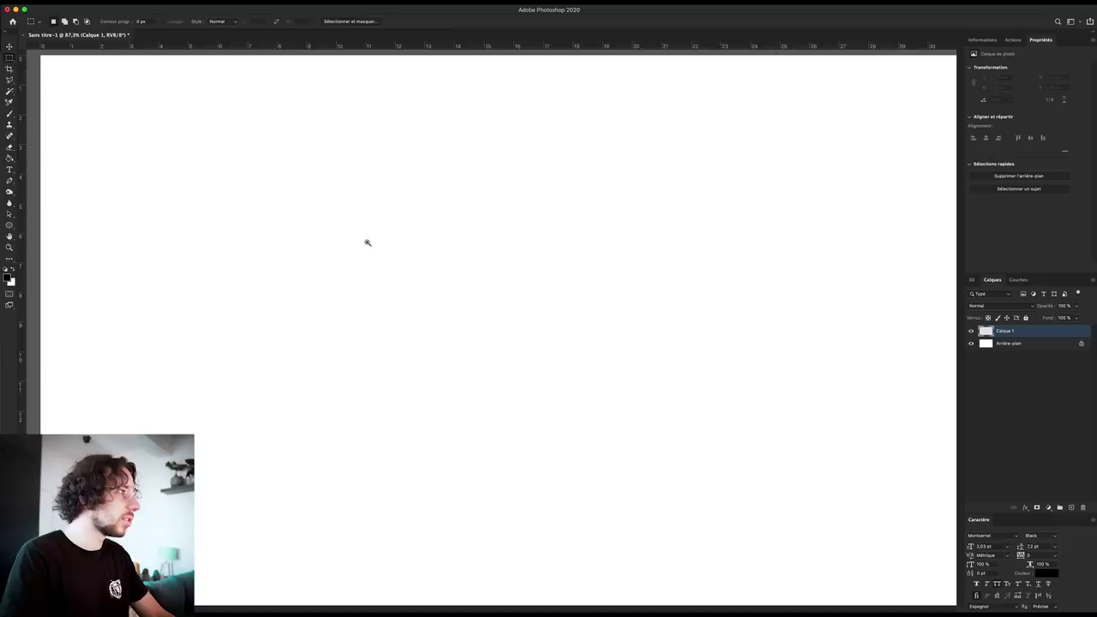
{"action": "left_click_drag", "start_coordinate": [227, 226], "coordinate": [562, 274]}
{"action": "key", "text": "g"}
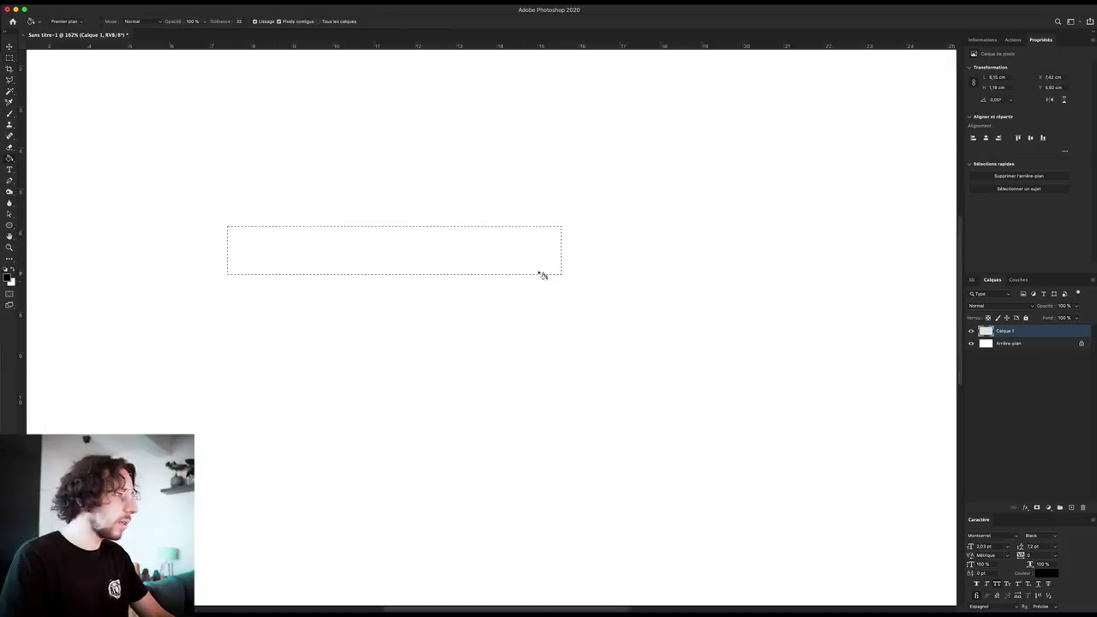
{"action": "left_click", "coordinate": [408, 266]}
{"action": "key", "text": "ctrl+d"}
{"action": "key", "text": "v"}
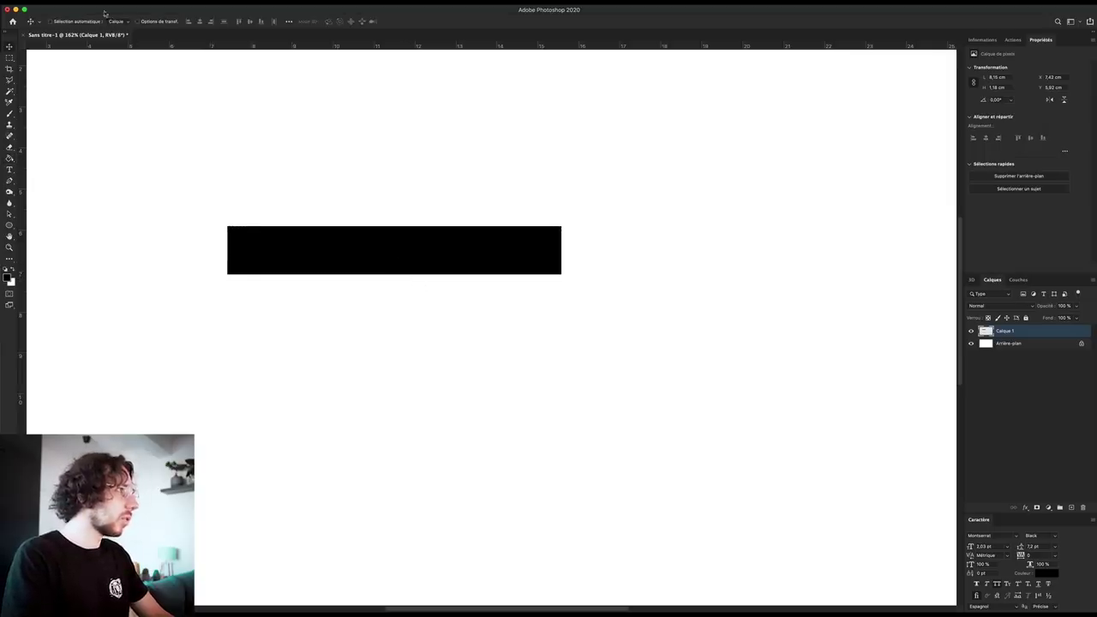
Define the black rectangle as a brush preset named 'biseau'
{"action": "left_click", "coordinate": [105, 5]}
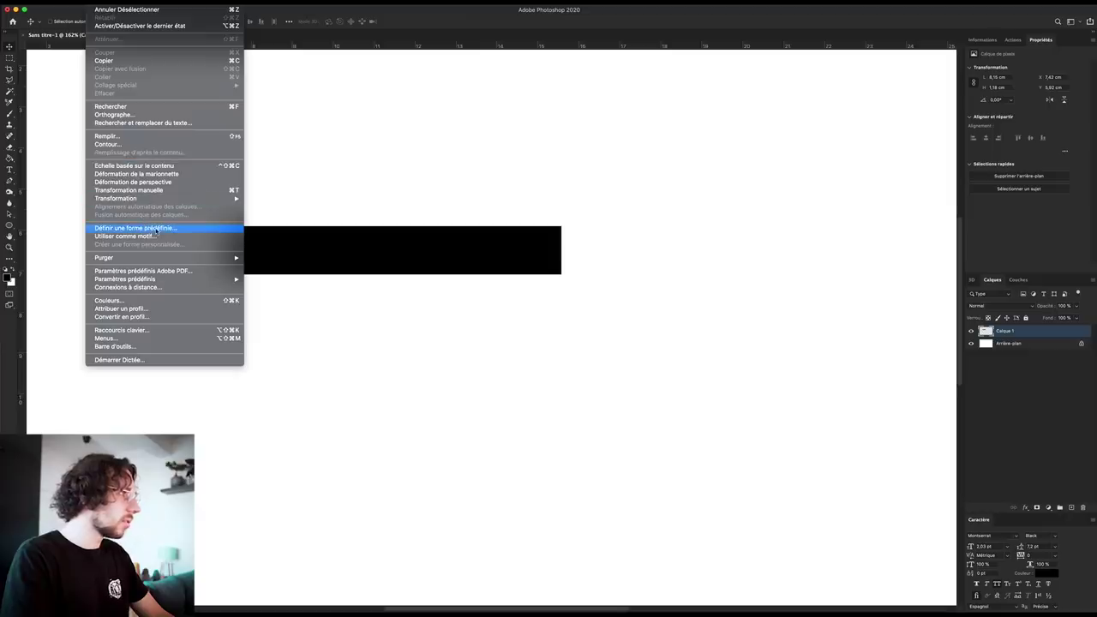
{"action": "left_click", "coordinate": [156, 230]}
{"action": "type", "text": "biseau"}
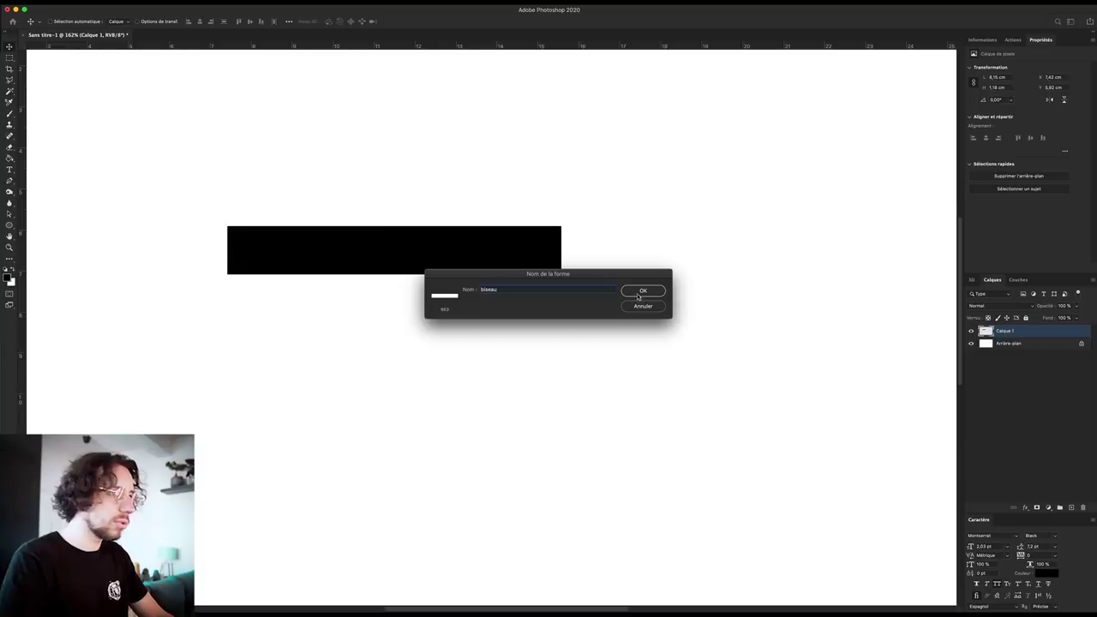
{"action": "left_click", "coordinate": [641, 291]}
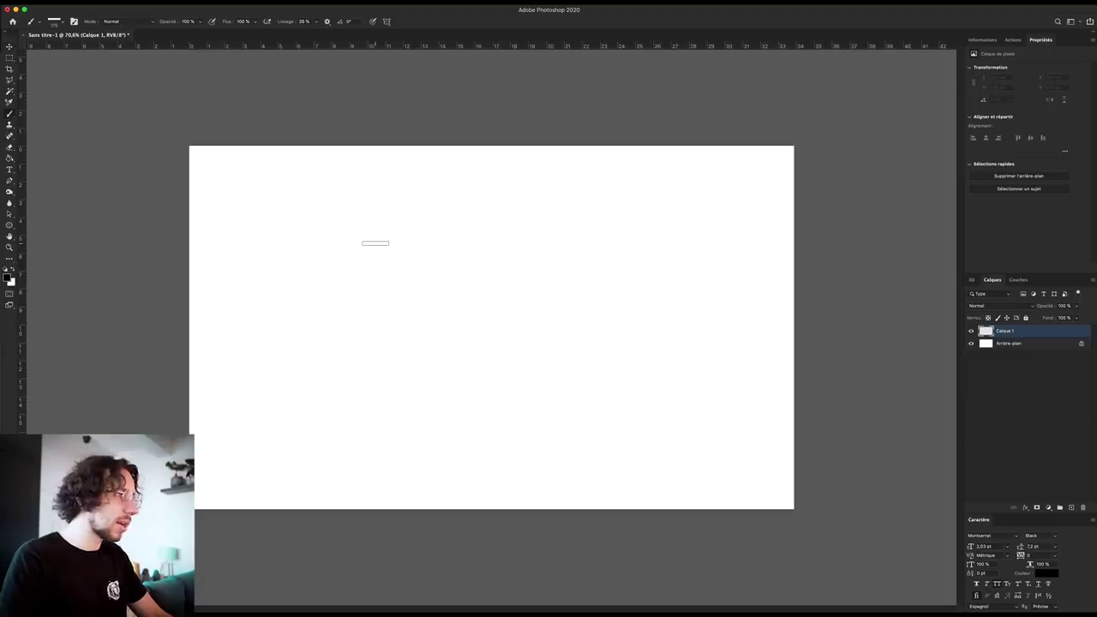
Paint a test cursive B with the biseau brush, then undo it
{"action": "left_click_drag", "start_coordinate": [375, 244], "coordinate": [336, 379]}
{"action": "mouse_move", "coordinate": [319, 246]}
{"action": "left_mouse_down"}
{"action": "mouse_move", "coordinate": [436, 223]}
{"action": "mouse_move", "coordinate": [401, 290]}
{"action": "mouse_move", "coordinate": [421, 360]}
{"action": "mouse_move", "coordinate": [302, 337]}
{"action": "left_mouse_up"}
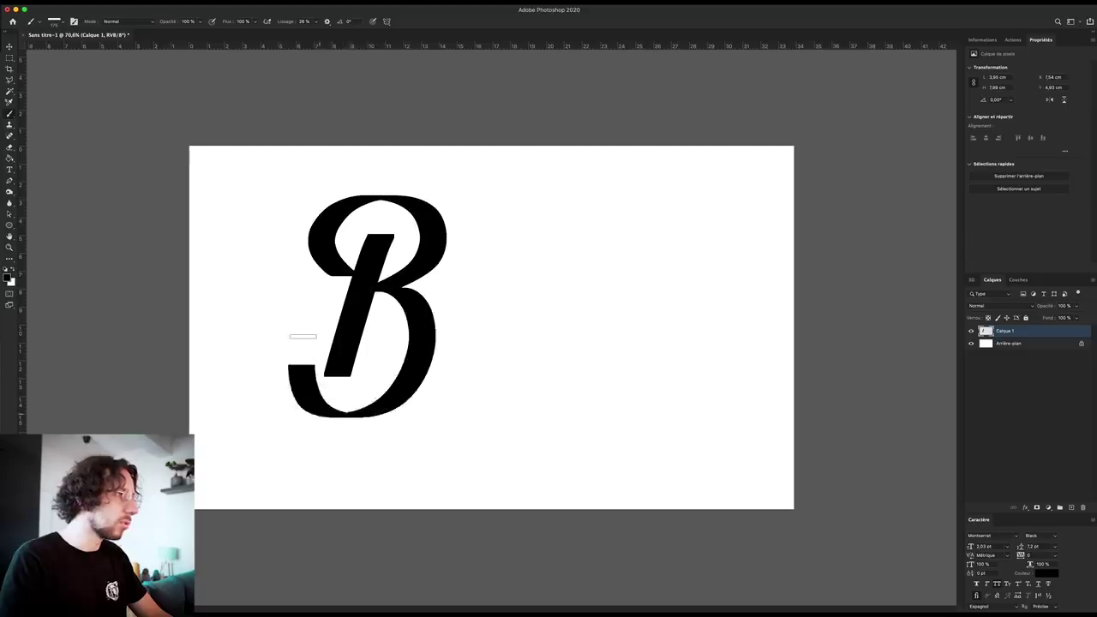
{"action": "key", "text": "ctrl+z"}
Set the brush tip angle to 78° and spacing to 1% in Brush Settings
{"action": "left_click", "coordinate": [73, 22]}
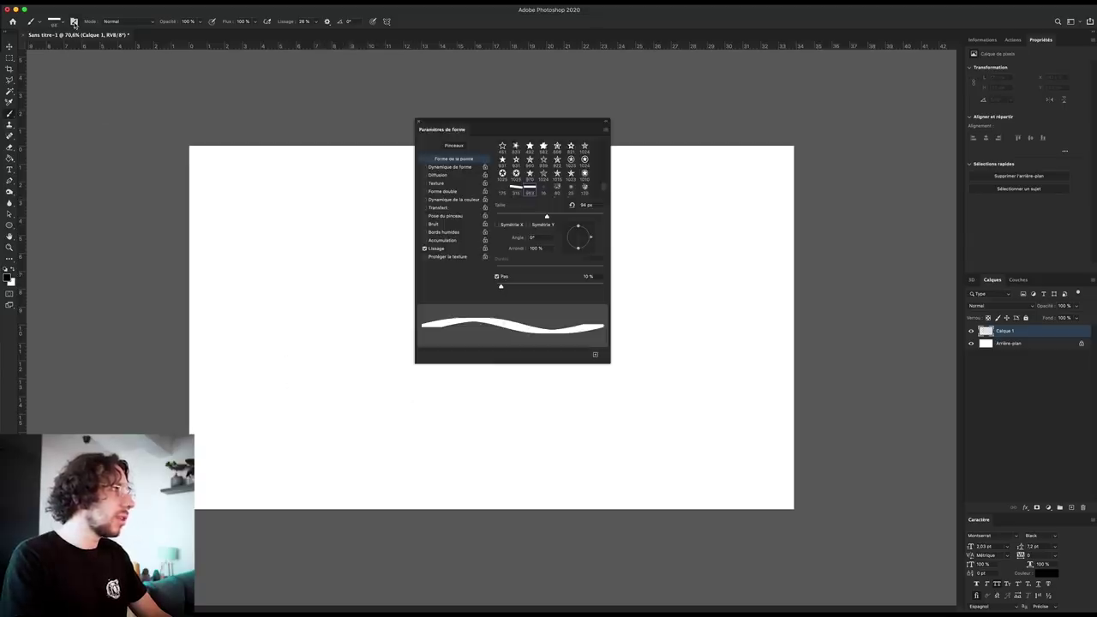
{"action": "mouse_move", "coordinate": [518, 237]}
{"action": "left_mouse_down"}
{"action": "mouse_move", "coordinate": [562, 240]}
{"action": "mouse_move", "coordinate": [578, 227]}
{"action": "left_mouse_up"}
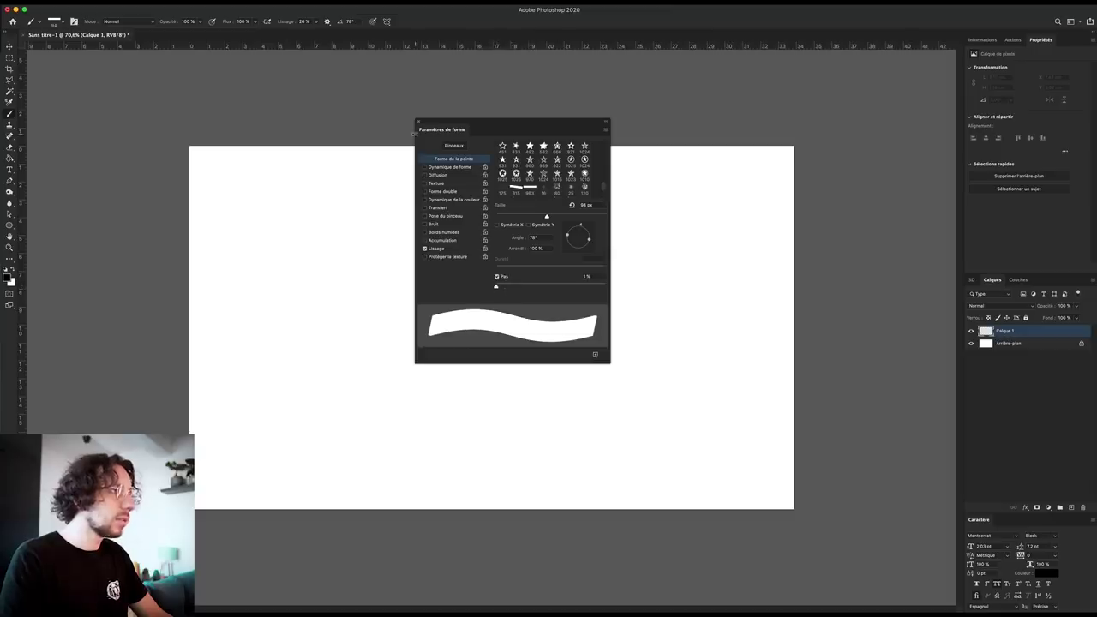
{"action": "key", "text": "F5"}
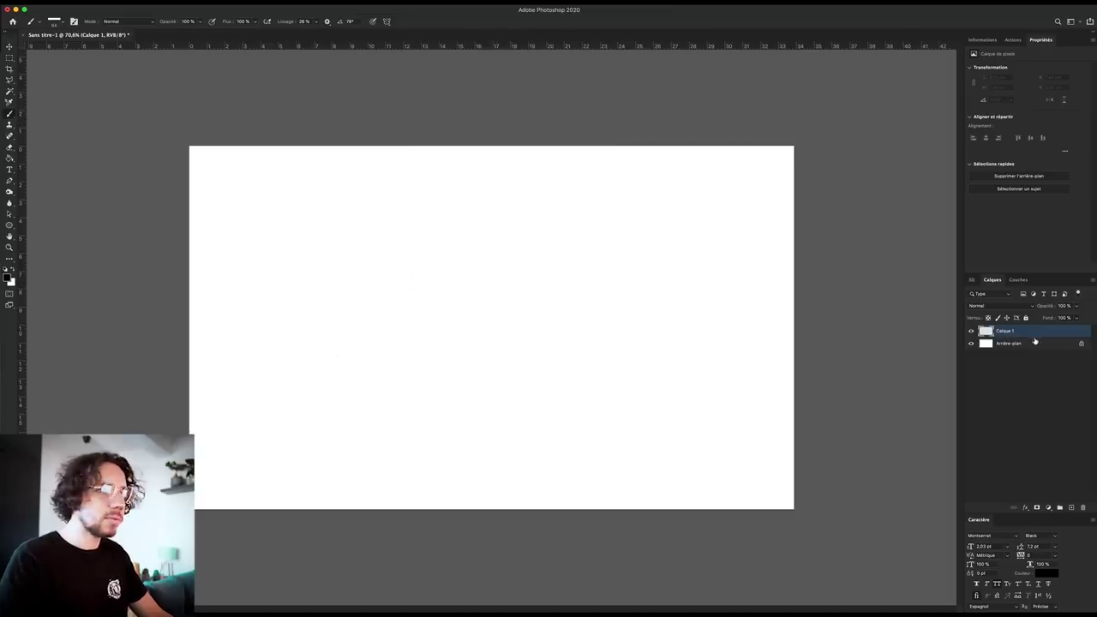
{"action": "left_click", "coordinate": [1030, 344]}
Fill the Background layer black and paint a white calligraphic B on Calque 1
{"action": "key", "text": "g"}
{"action": "left_click", "coordinate": [504, 360]}
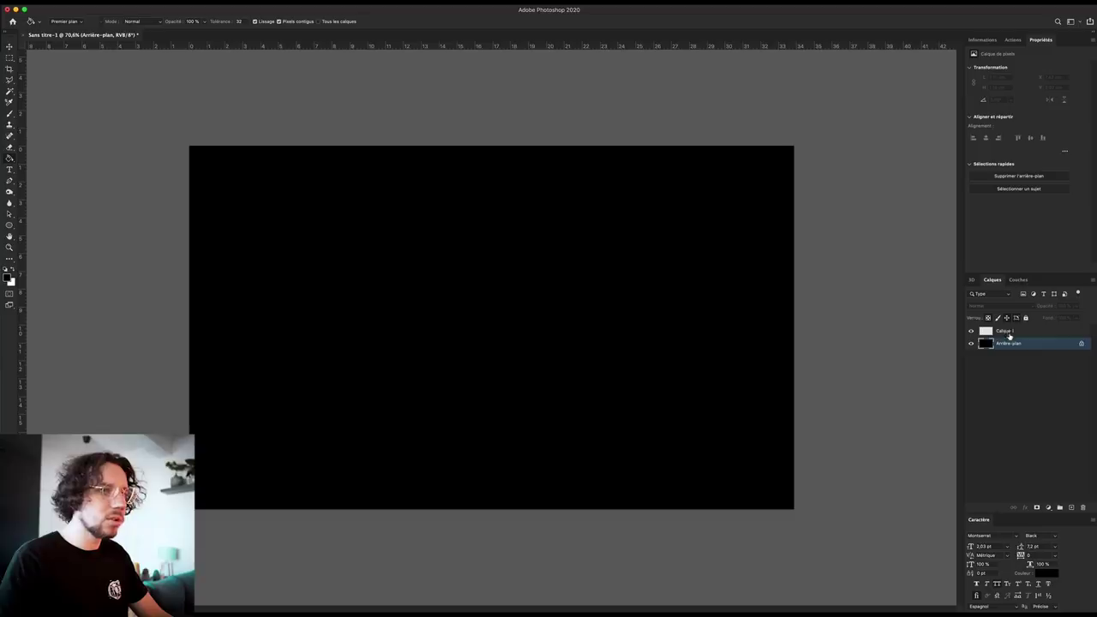
{"action": "left_click", "coordinate": [1008, 331]}
{"action": "key", "text": "ctrl+plus"}
{"action": "key", "text": "ctrl+plus"}
{"action": "key", "text": "b"}
{"action": "left_click_drag", "start_coordinate": [304, 221], "coordinate": [257, 390]}
{"action": "mouse_move", "coordinate": [263, 267]}
{"action": "left_mouse_down"}
{"action": "mouse_move", "coordinate": [343, 215]}
{"action": "mouse_move", "coordinate": [334, 300]}
{"action": "mouse_move", "coordinate": [206, 377]}
{"action": "mouse_move", "coordinate": [258, 328]}
{"action": "left_mouse_up"}
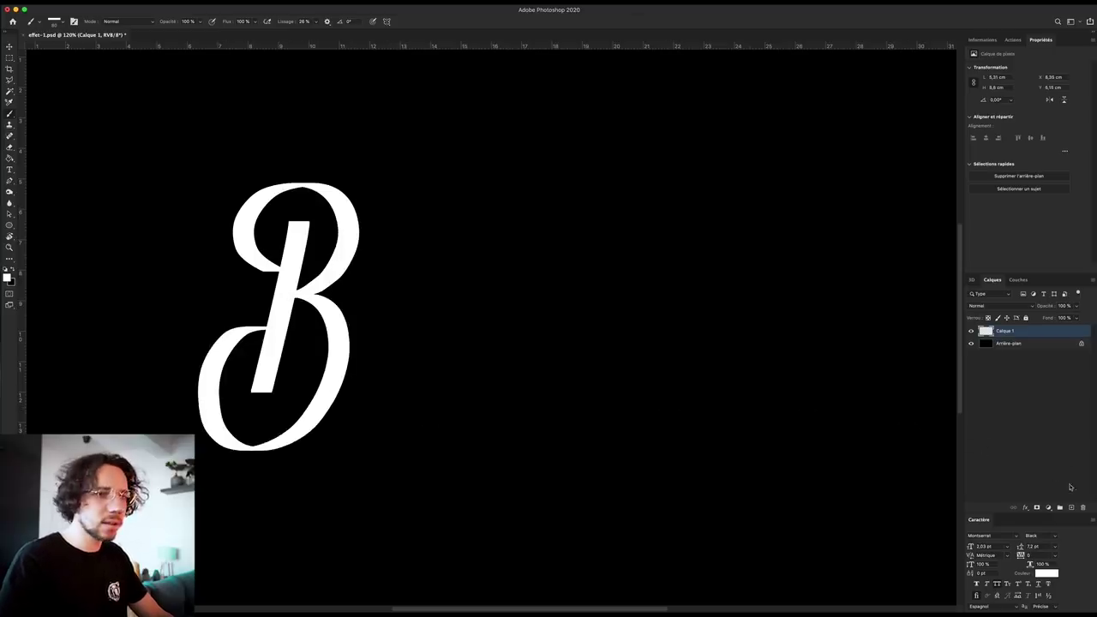
Add a new layer and place two horizontal guides for baseline and letter height
{"action": "left_click", "coordinate": [1072, 508]}
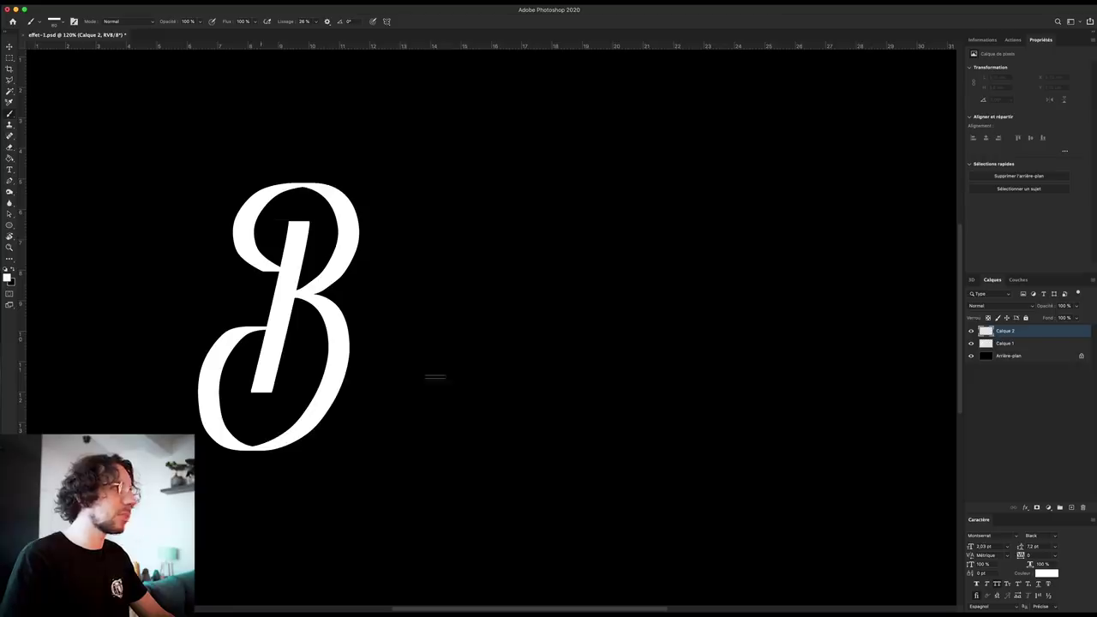
{"action": "left_click_drag", "start_coordinate": [406, 79], "coordinate": [424, 378]}
{"action": "left_click_drag", "start_coordinate": [420, 45], "coordinate": [431, 279]}
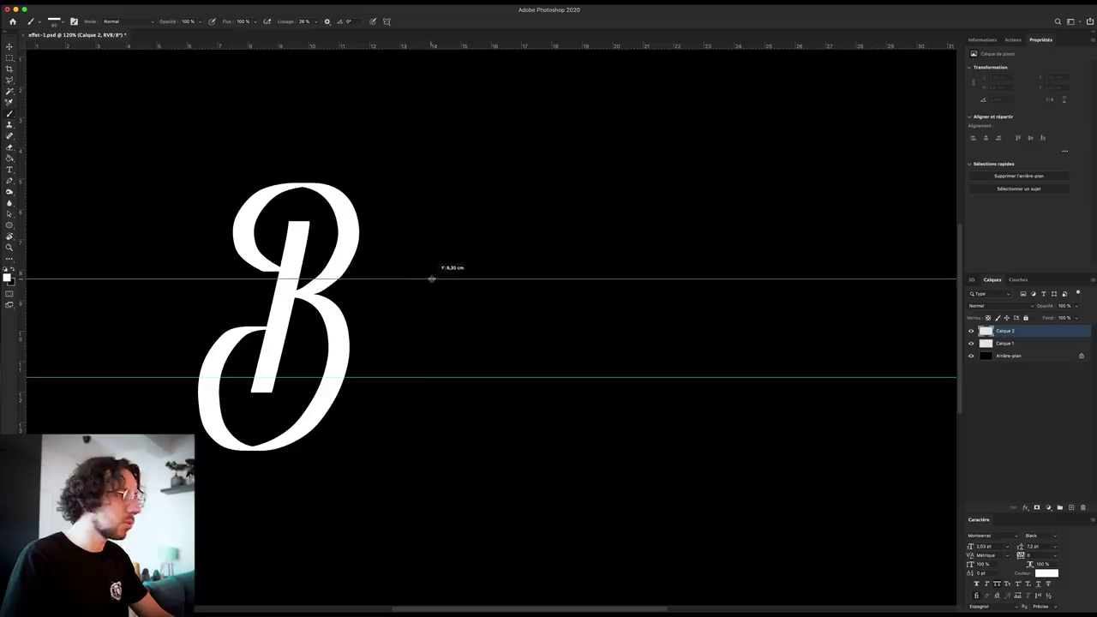
{"action": "scroll", "coordinate": [423, 335], "scroll_direction": "right", "scroll_amount": 2}
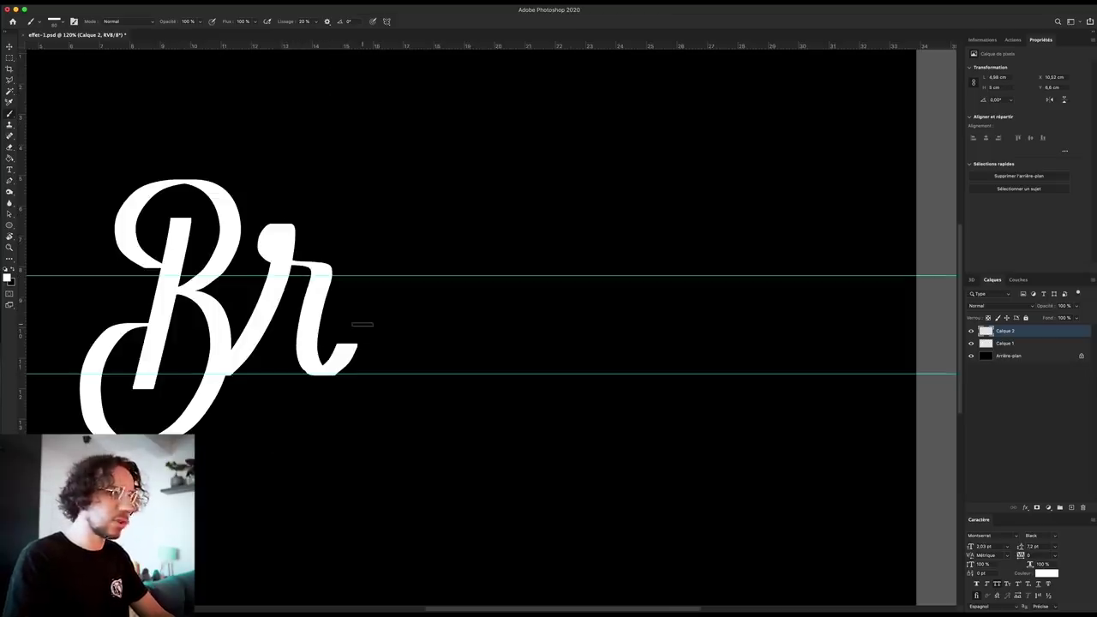
Add layer Calque 3 and brush the cursive u after 'Br'
{"action": "key", "text": "ctrl+shift+n"}
{"action": "key", "text": "Return"}
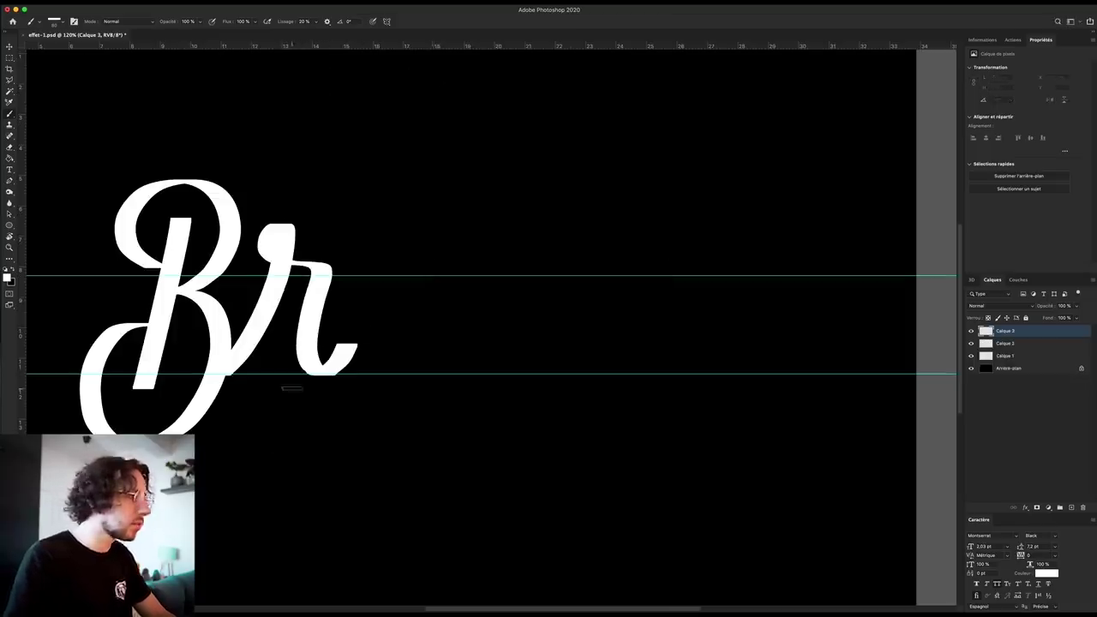
{"action": "left_click_drag", "start_coordinate": [341, 266], "coordinate": [368, 370]}
{"action": "left_click_drag", "start_coordinate": [377, 267], "coordinate": [420, 369]}
{"action": "left_click_drag", "start_coordinate": [394, 300], "coordinate": [423, 343]}
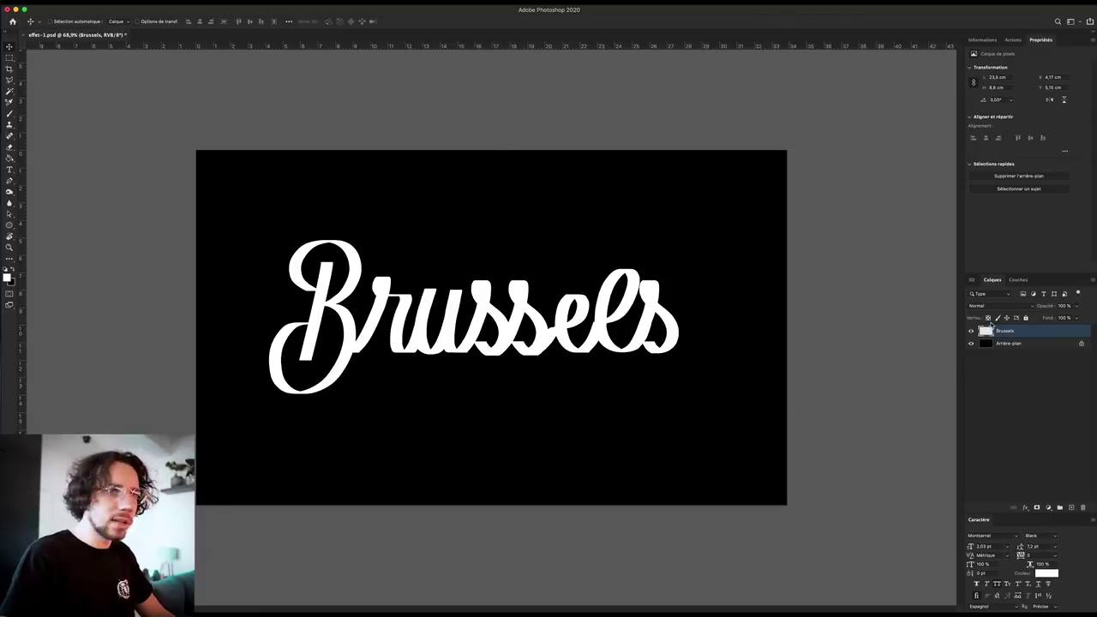
Change the painting colour from pure white to off-white #F5F5F5 and zoom in on the lettering
{"action": "key", "text": "b"}
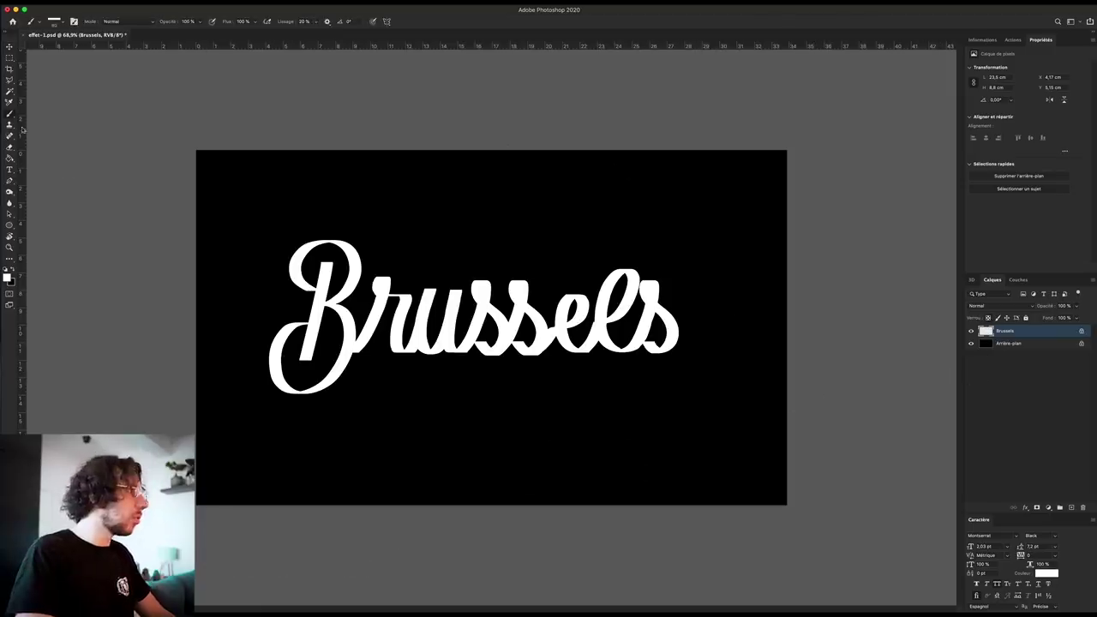
{"action": "left_click", "coordinate": [7, 276]}
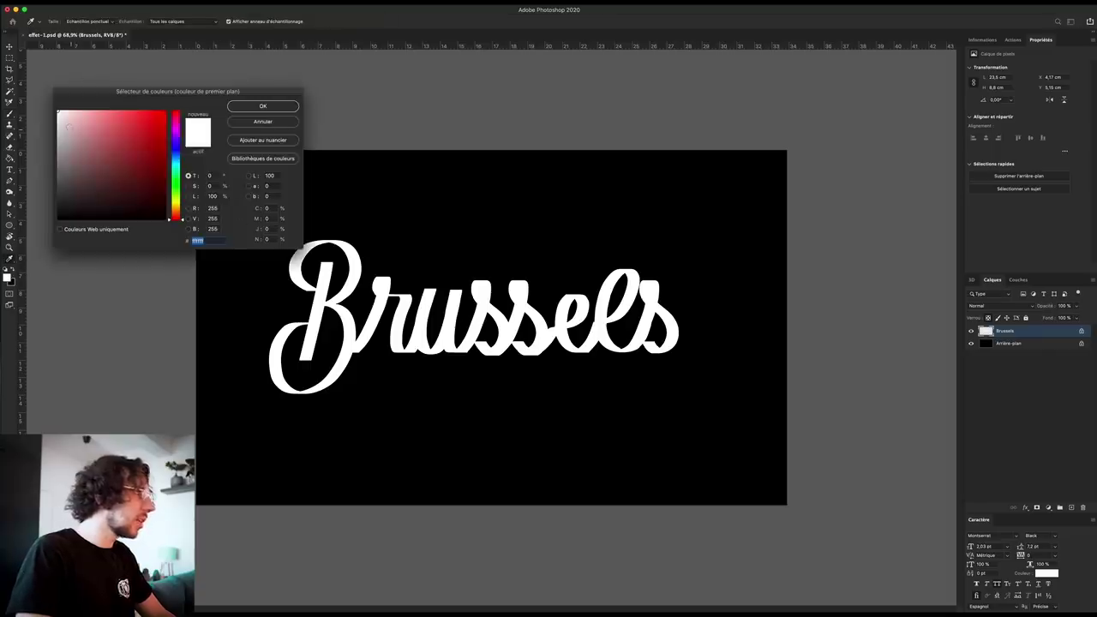
{"action": "key", "text": "Return"}
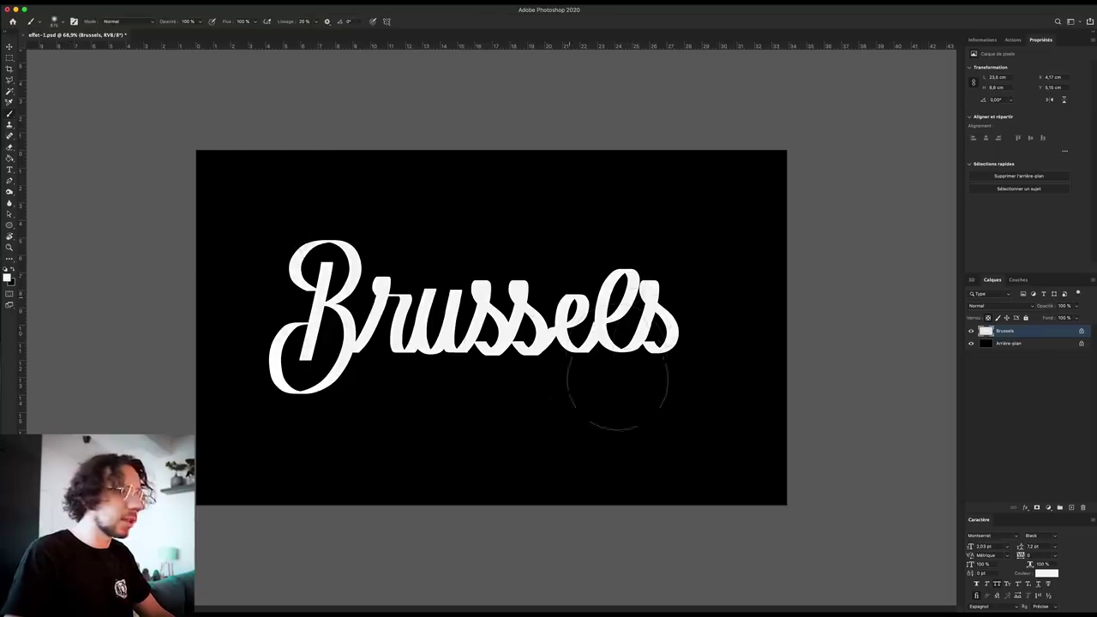
{"action": "left_click", "coordinate": [7, 277]}
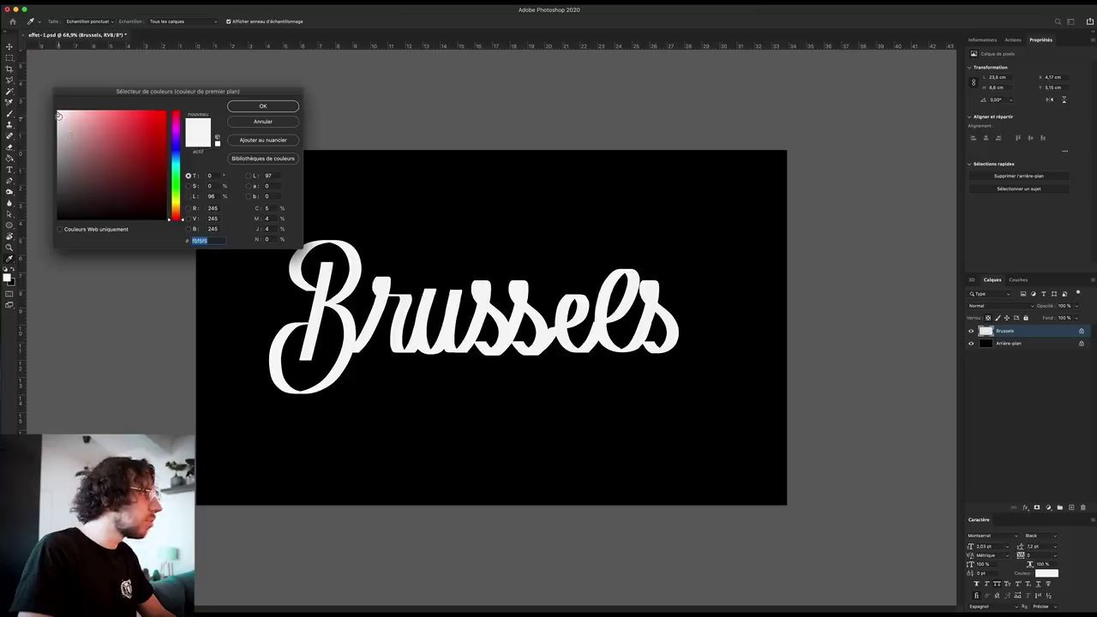
{"action": "left_click", "coordinate": [246, 109]}
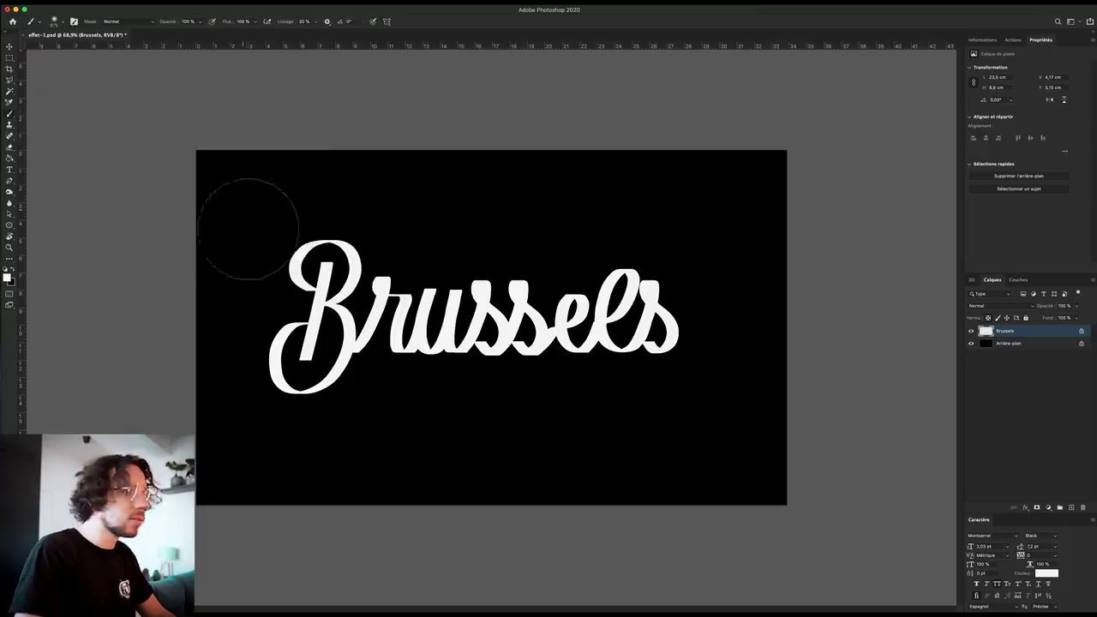
{"action": "key", "text": "v"}
{"action": "key", "text": "ctrl+0"}
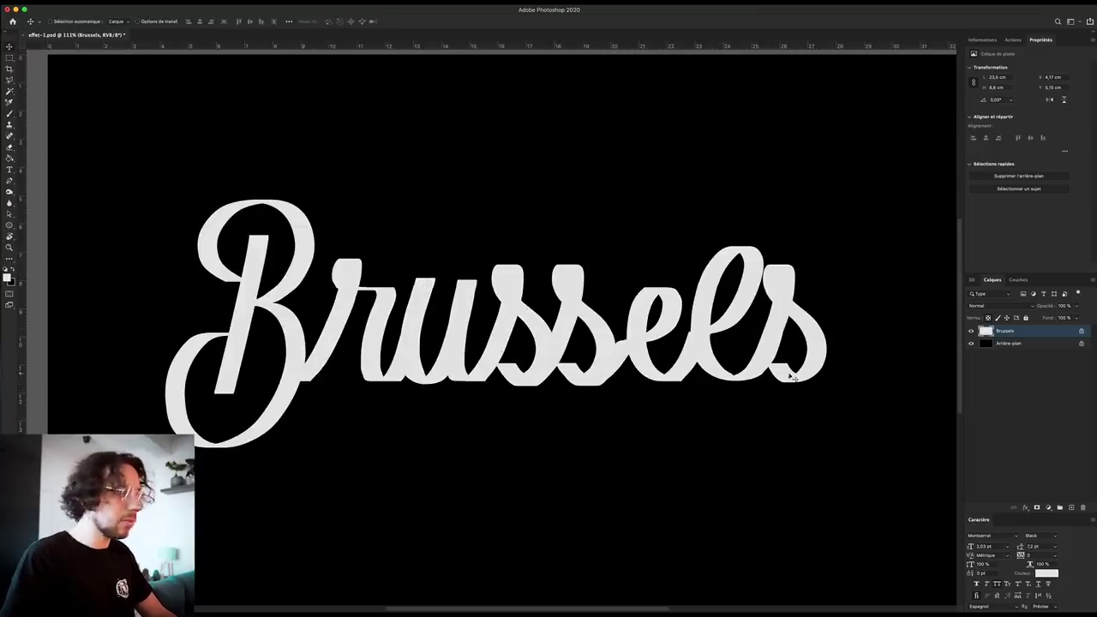
{"action": "scroll", "coordinate": [791, 378], "scroll_direction": "up", "scroll_amount": 2}
Add a new layer named 'ombre' above the Brussels layer
{"action": "key", "text": "p"}
{"action": "left_click", "coordinate": [1072, 509]}
{"action": "type", "text": "ombre"}
{"action": "key", "text": "Return"}
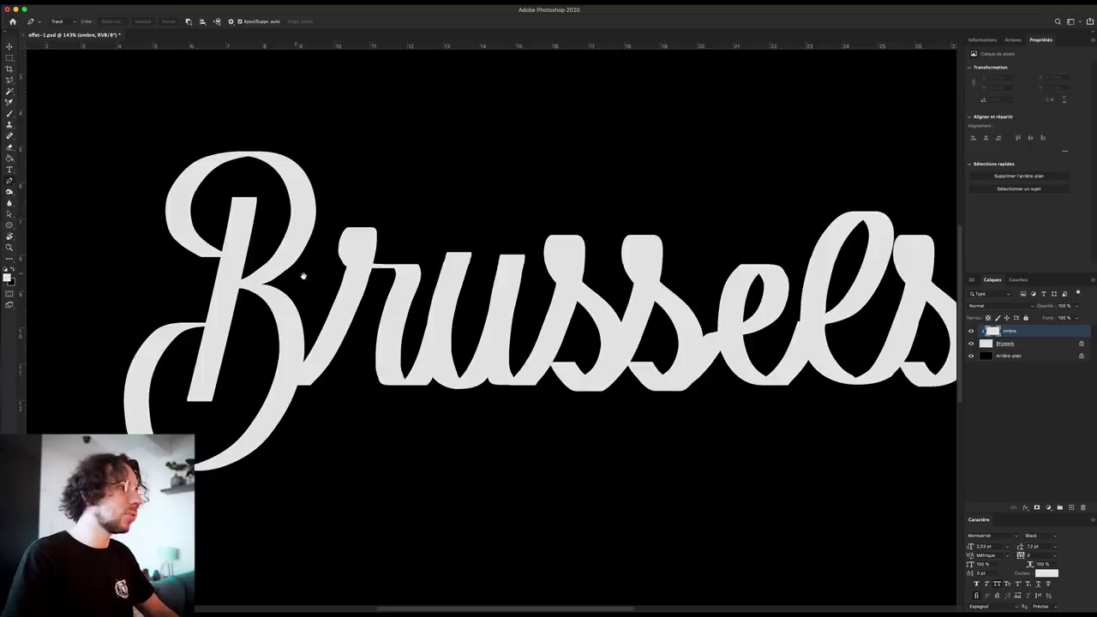
Trace a pen path around the B's upper loop and make it a 0 px feather selection
{"action": "scroll", "coordinate": [294, 282], "scroll_direction": "up", "scroll_amount": 3}
{"action": "scroll", "coordinate": [409, 318], "scroll_direction": "up", "scroll_amount": 3}
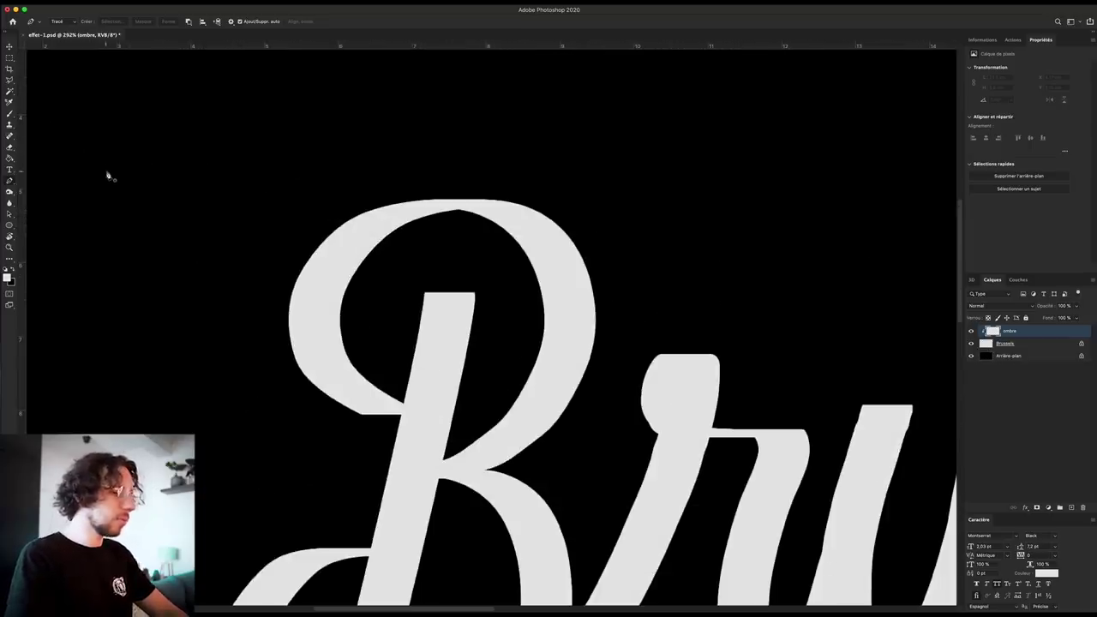
{"action": "left_click", "coordinate": [476, 229]}
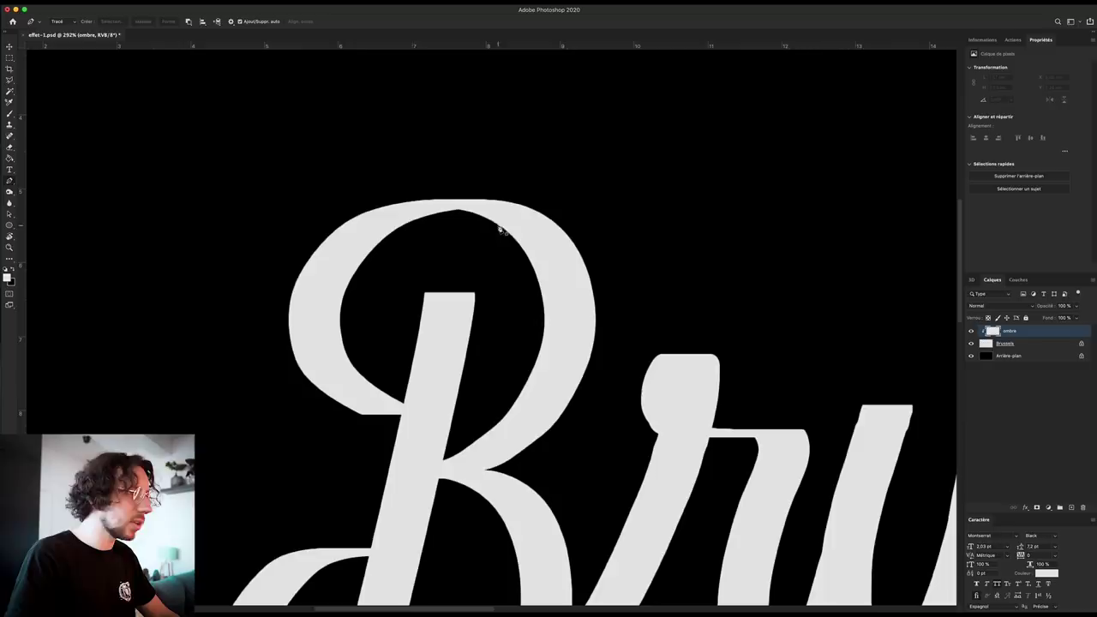
{"action": "left_click_drag", "start_coordinate": [304, 232], "coordinate": [264, 234]}
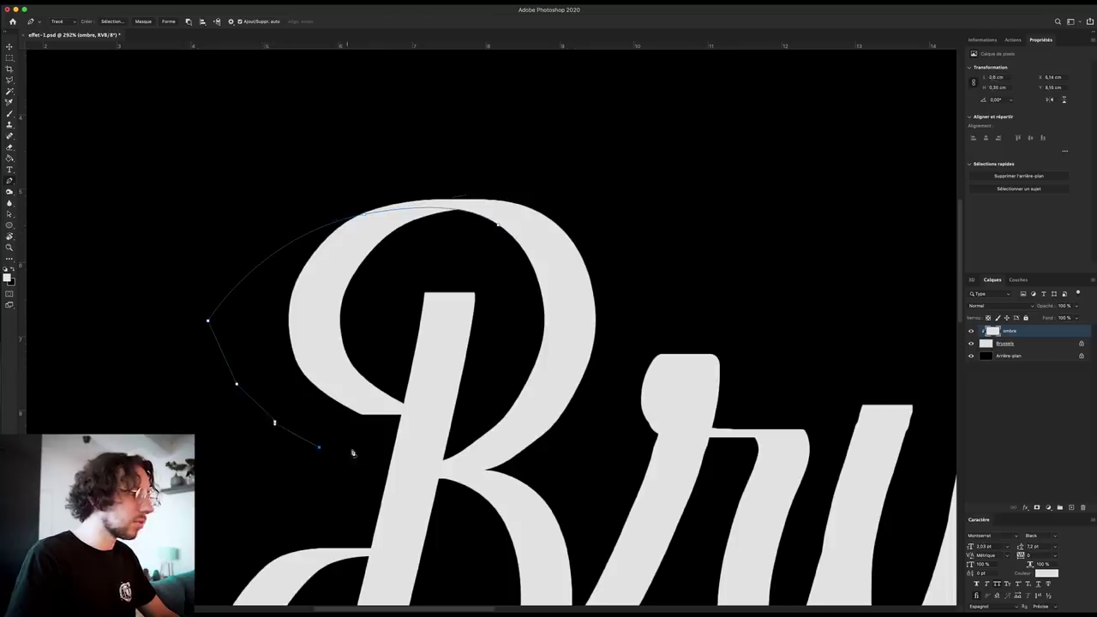
{"action": "left_click_drag", "start_coordinate": [395, 431], "coordinate": [482, 243]}
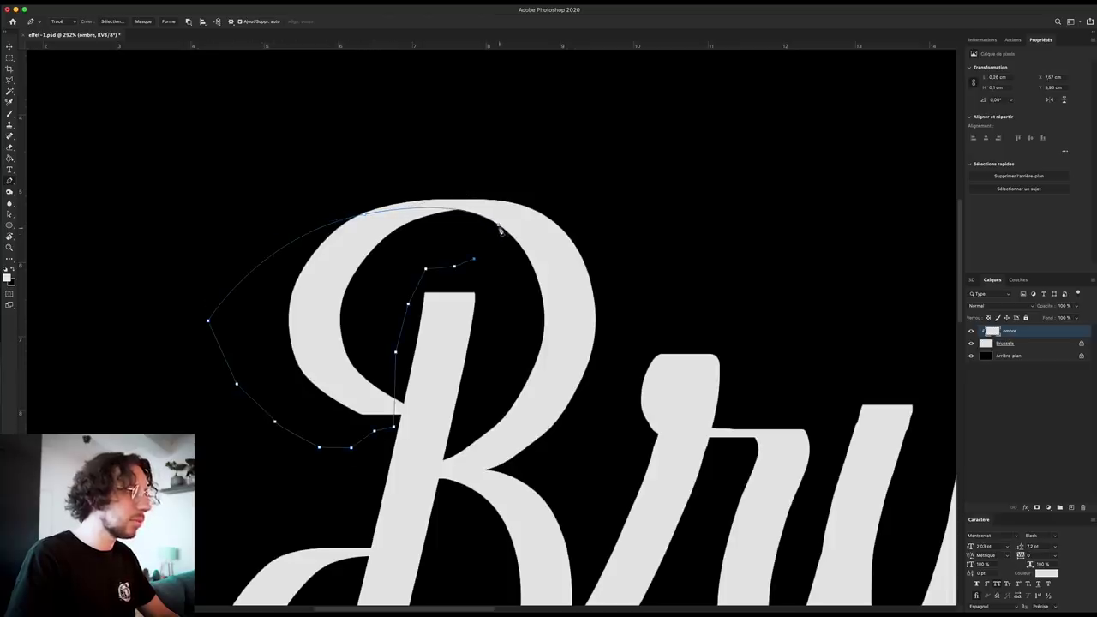
{"action": "right_click", "coordinate": [427, 252]}
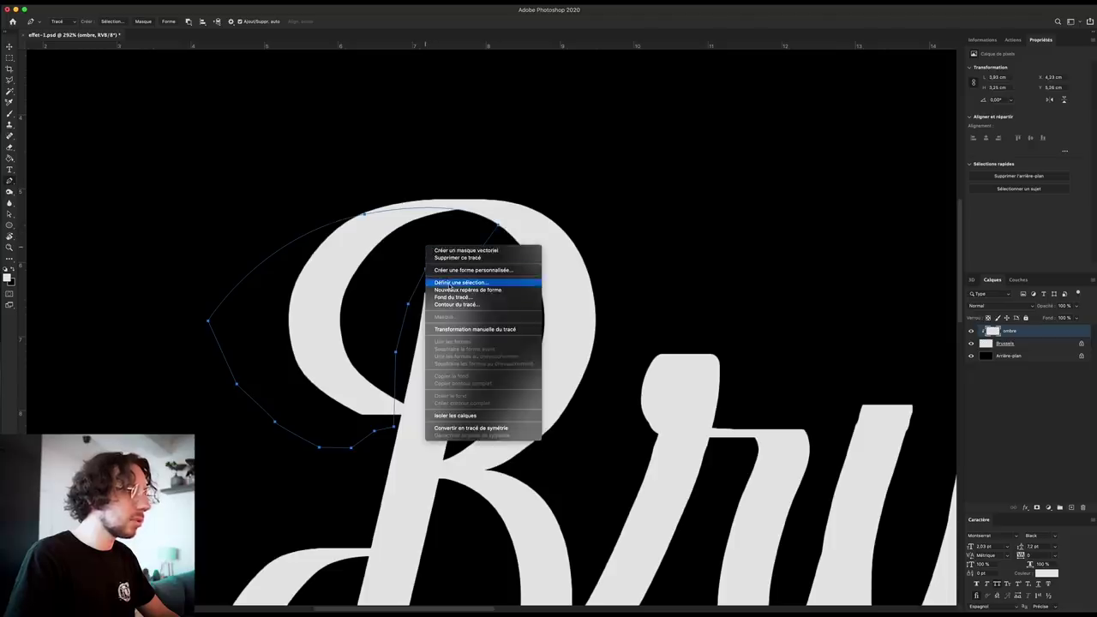
{"action": "left_click", "coordinate": [445, 282]}
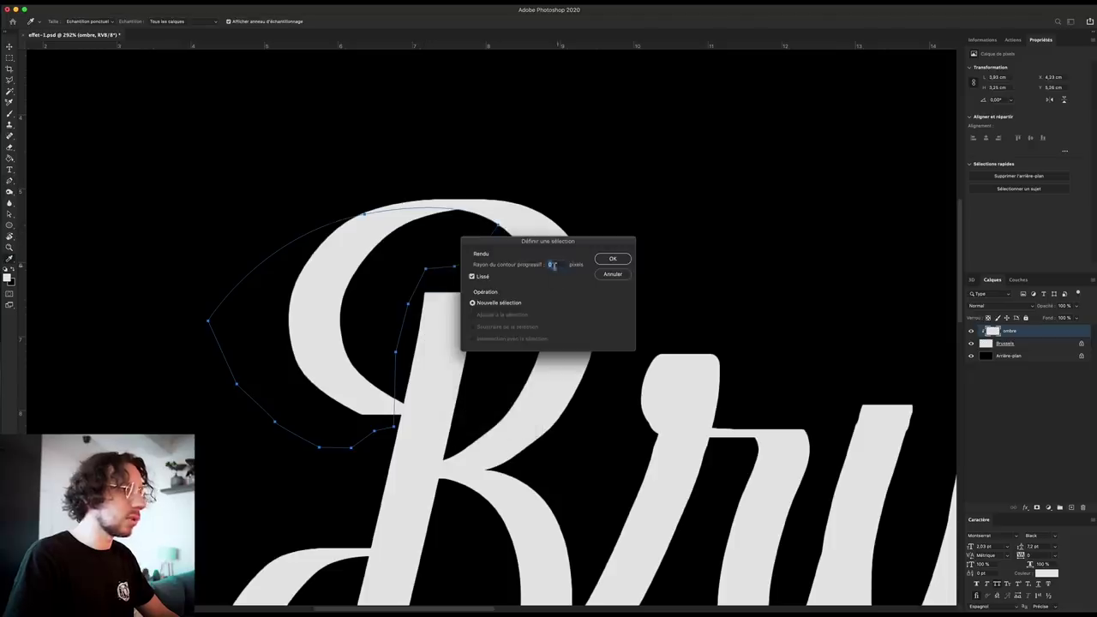
{"action": "left_click", "coordinate": [619, 260]}
{"action": "key", "text": "b"}
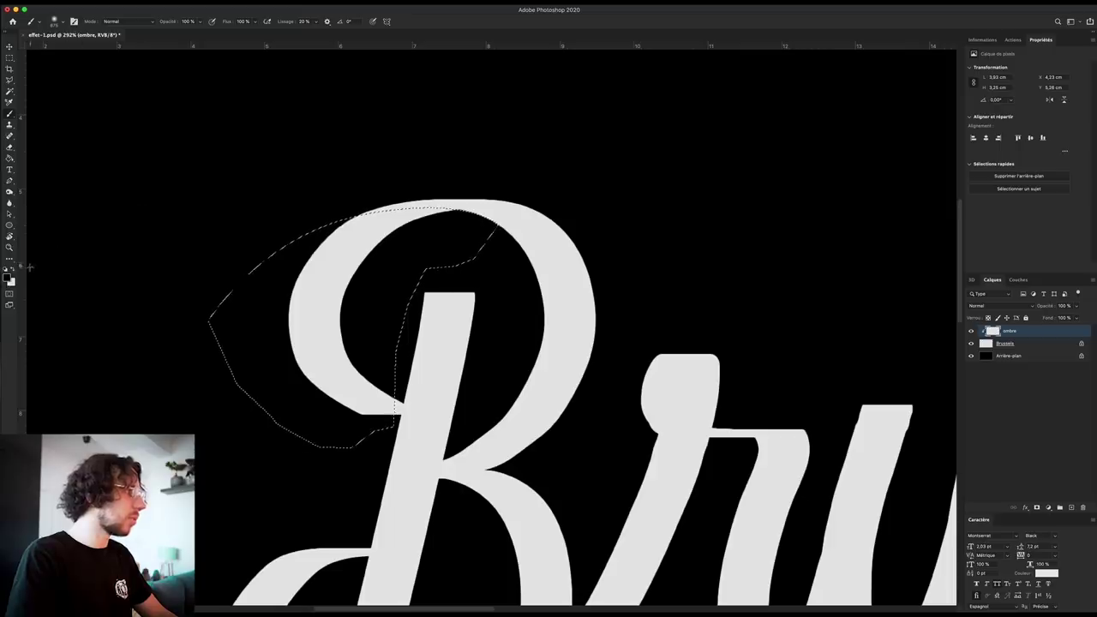
Brush soft dark shading across the B's top inside the selection with a soft round brush, then deselect
{"action": "right_click", "coordinate": [459, 207]}
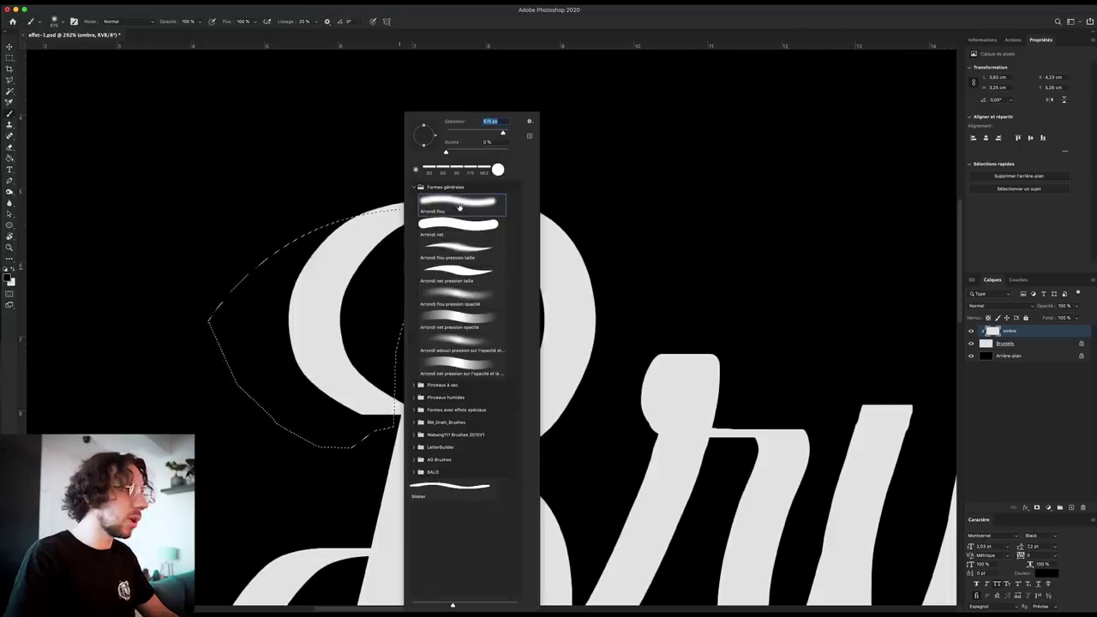
{"action": "key", "text": "Escape"}
{"action": "key", "text": "ctrl+minus"}
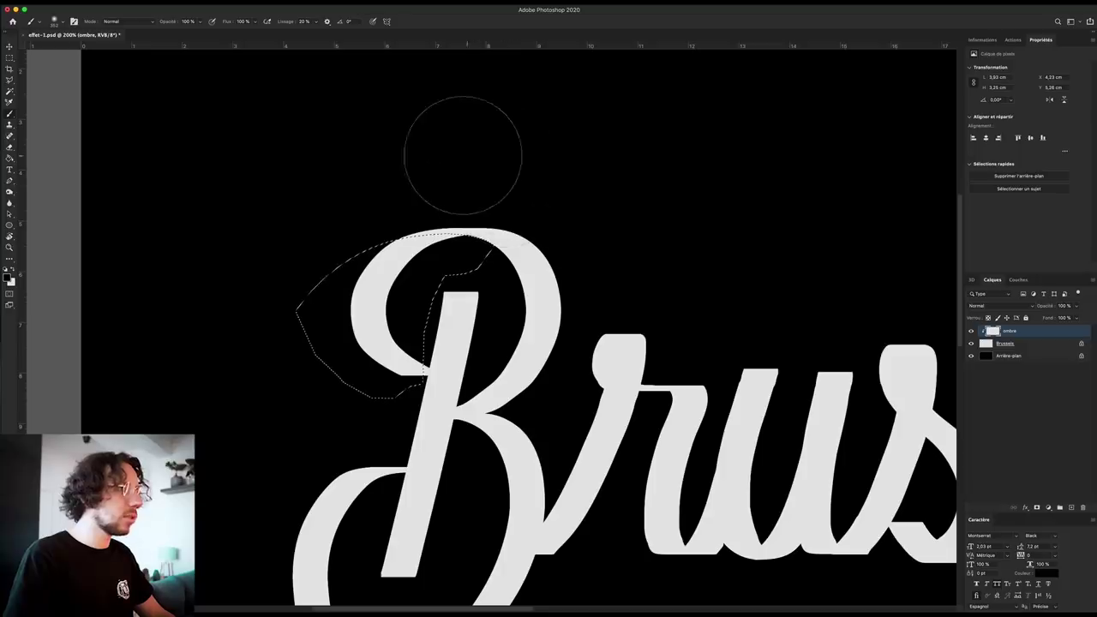
{"action": "left_click_drag", "start_coordinate": [397, 156], "coordinate": [478, 153]}
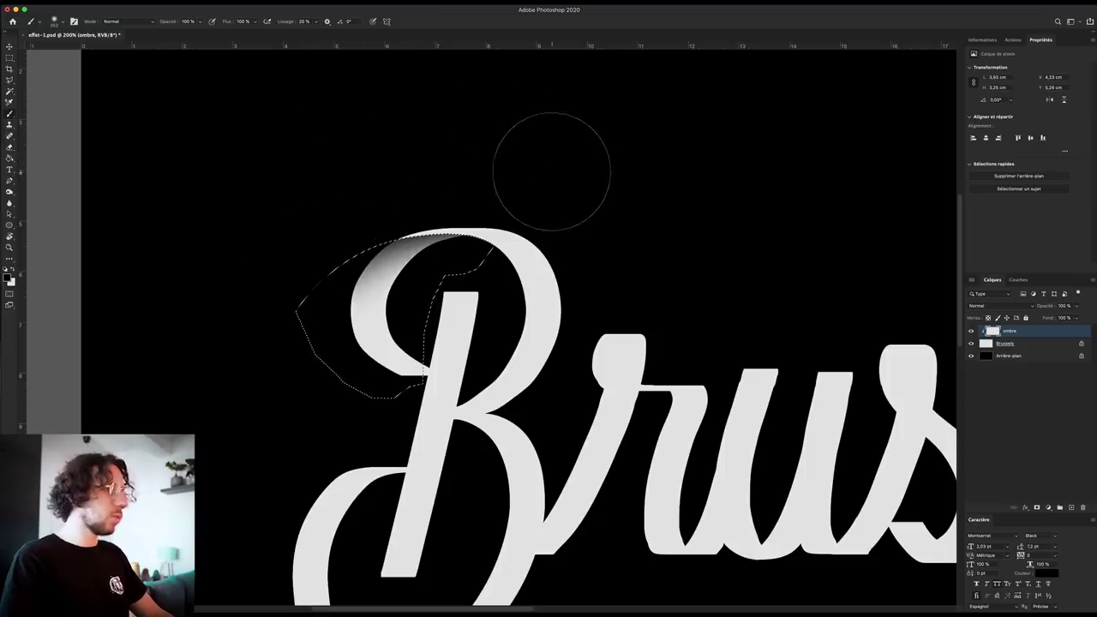
{"action": "key", "text": "ctrl+d"}
{"action": "key", "text": "v"}
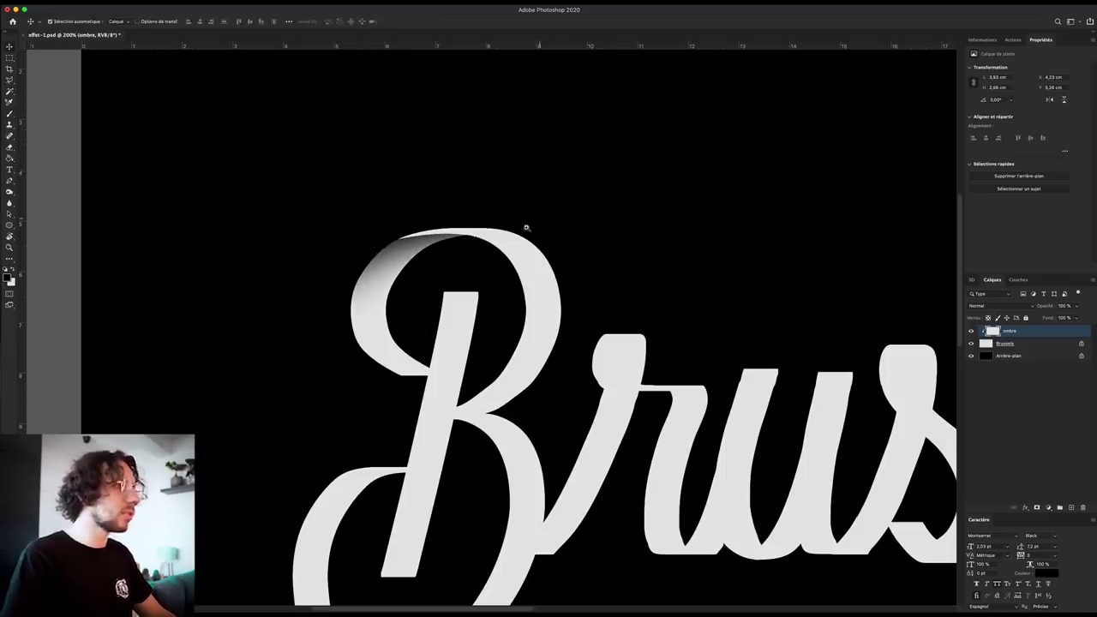
{"action": "key", "text": "ctrl+plus"}
{"action": "key", "text": "p"}
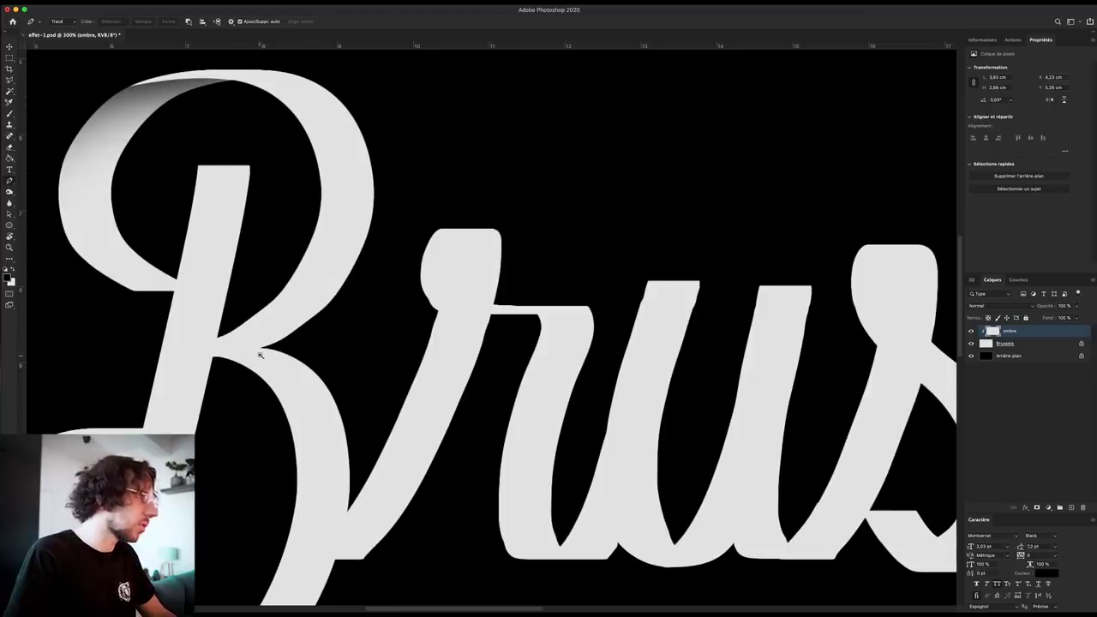
Turn a pen path at the B's lower junction into a selection and brush dark shading inside it
{"action": "scroll", "coordinate": [259, 354], "scroll_direction": "up", "scroll_amount": 1}
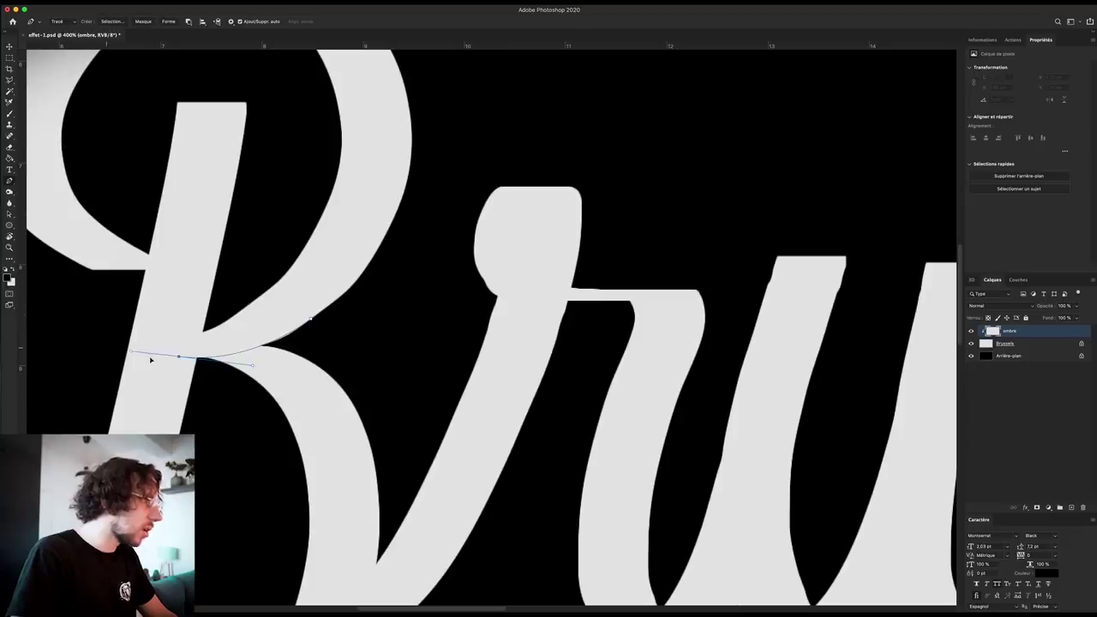
{"action": "left_click_drag", "start_coordinate": [202, 358], "coordinate": [284, 538]}
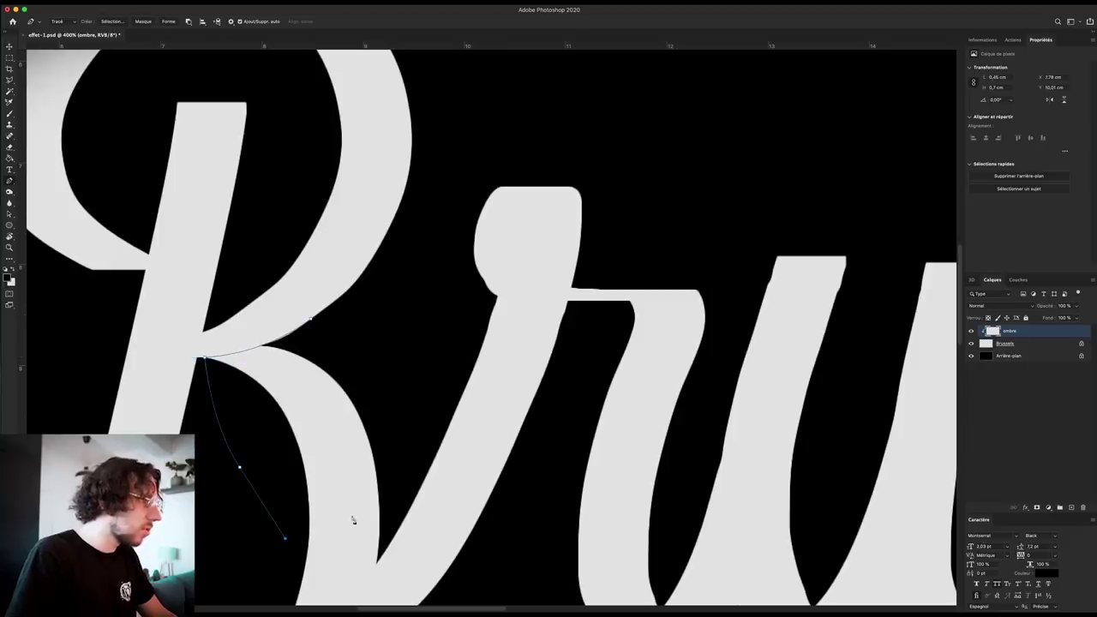
{"action": "right_click", "coordinate": [319, 352]}
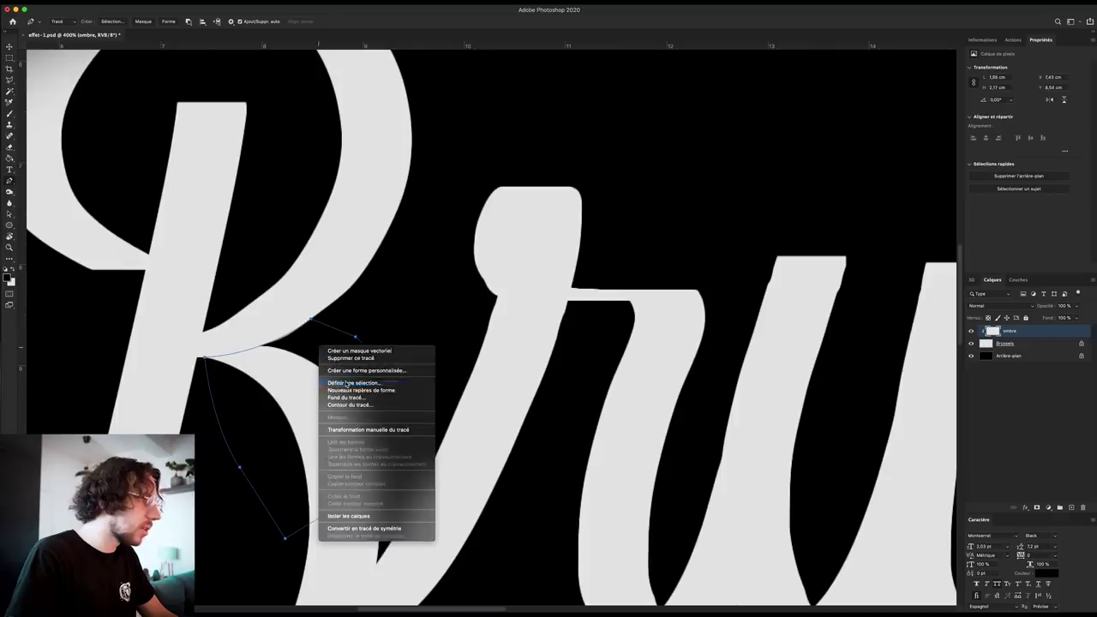
{"action": "left_click", "coordinate": [356, 384]}
{"action": "key", "text": "Return"}
{"action": "key", "text": "b"}
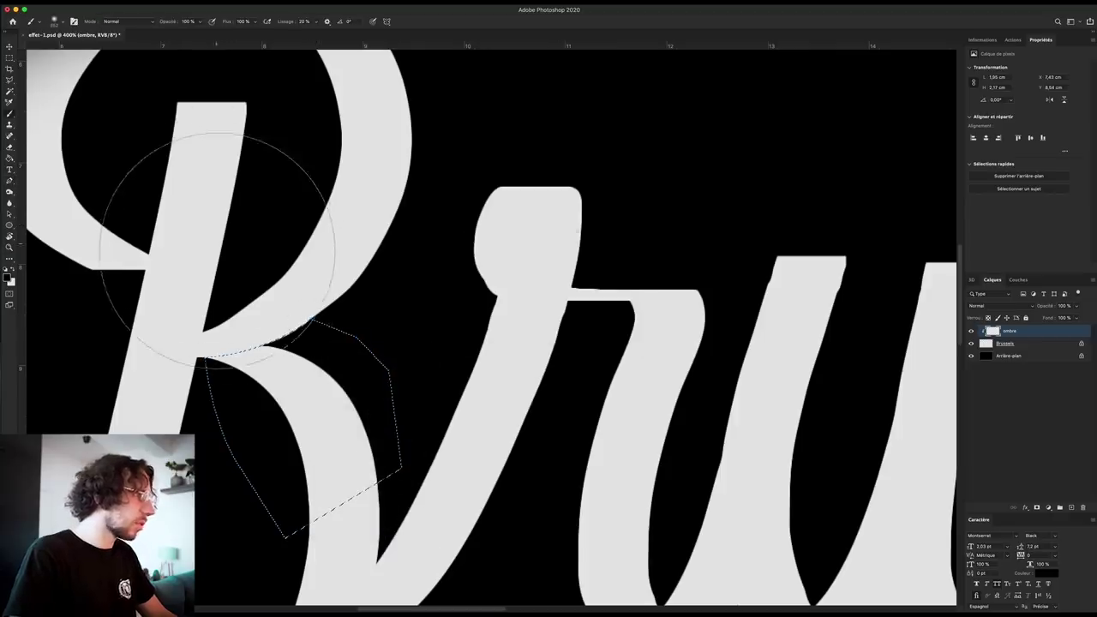
{"action": "left_click", "coordinate": [259, 227]}
{"action": "mouse_move", "coordinate": [245, 197]}
{"action": "left_mouse_down"}
{"action": "mouse_move", "coordinate": [208, 221]}
{"action": "mouse_move", "coordinate": [270, 209]}
{"action": "left_mouse_up"}
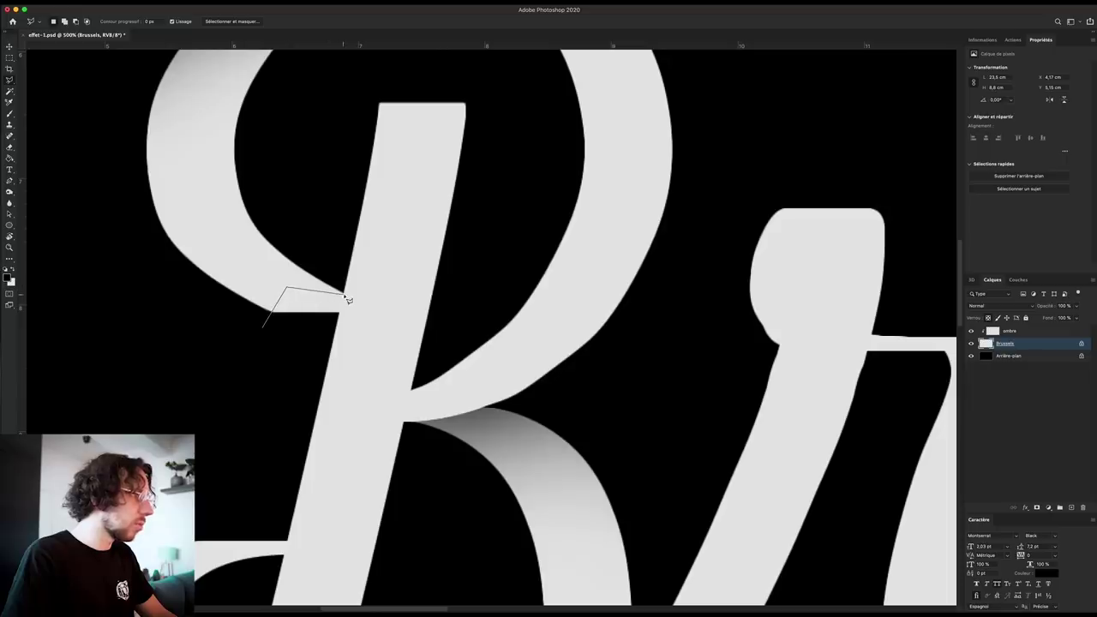
Close a lasso notch beside the stem and turn a path along the loop's bottom into a selection
{"action": "double_click", "coordinate": [292, 350]}
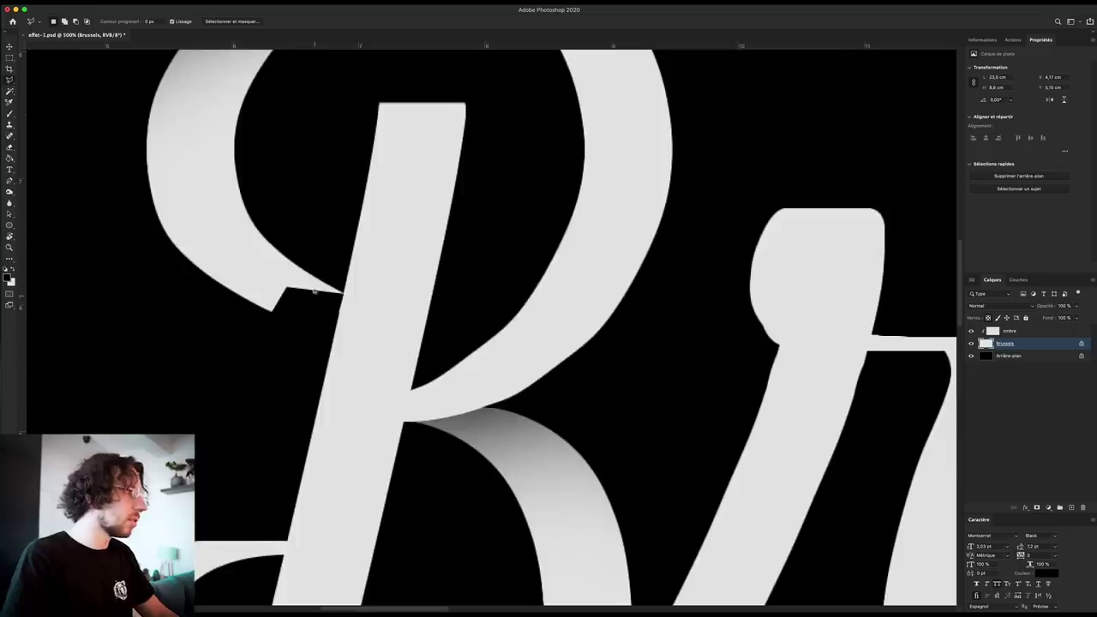
{"action": "scroll", "coordinate": [308, 319], "scroll_direction": "down", "scroll_amount": 5}
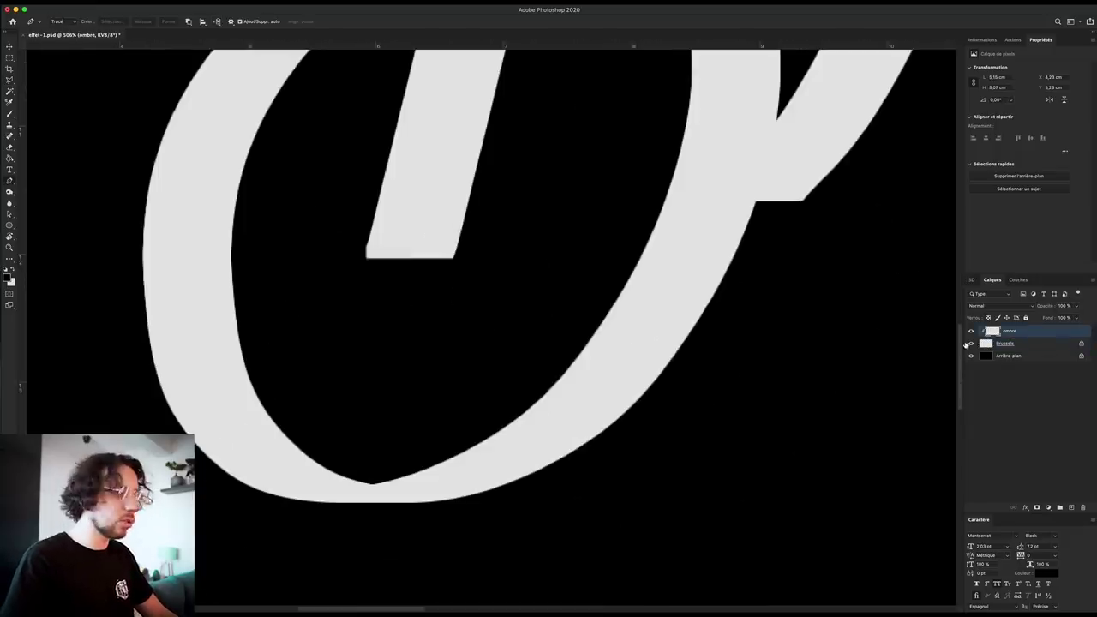
{"action": "left_click", "coordinate": [445, 463]}
{"action": "left_click_drag", "start_coordinate": [234, 474], "coordinate": [329, 518]}
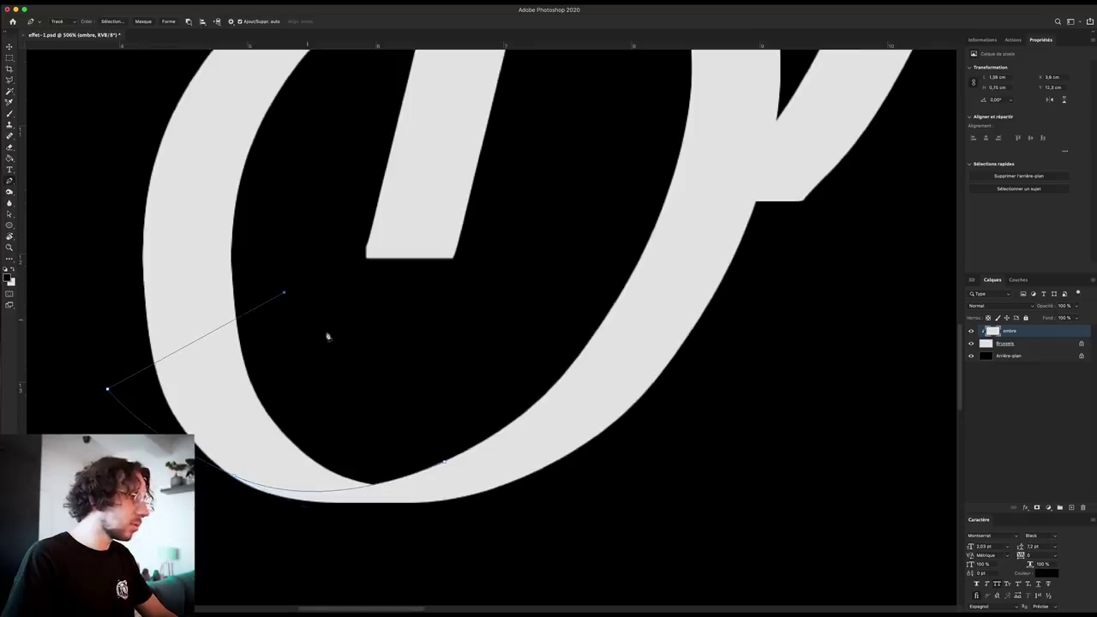
{"action": "right_click", "coordinate": [427, 451]}
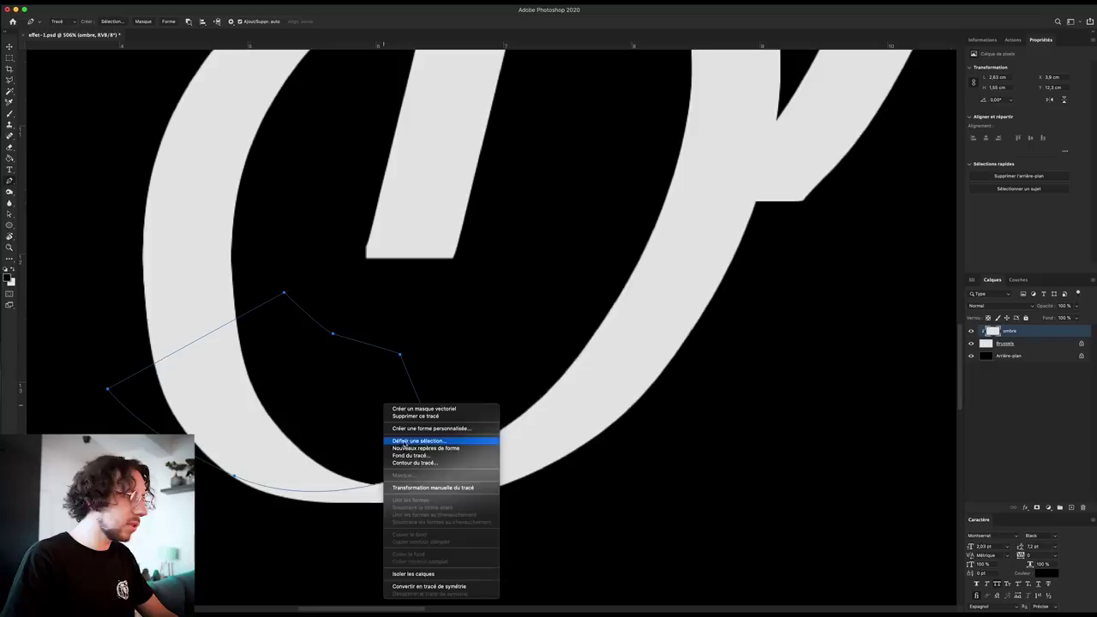
{"action": "left_click", "coordinate": [409, 443]}
{"action": "left_click", "coordinate": [613, 259]}
{"action": "key", "text": "b"}
{"action": "scroll", "coordinate": [350, 534], "scroll_direction": "down", "scroll_amount": 2}
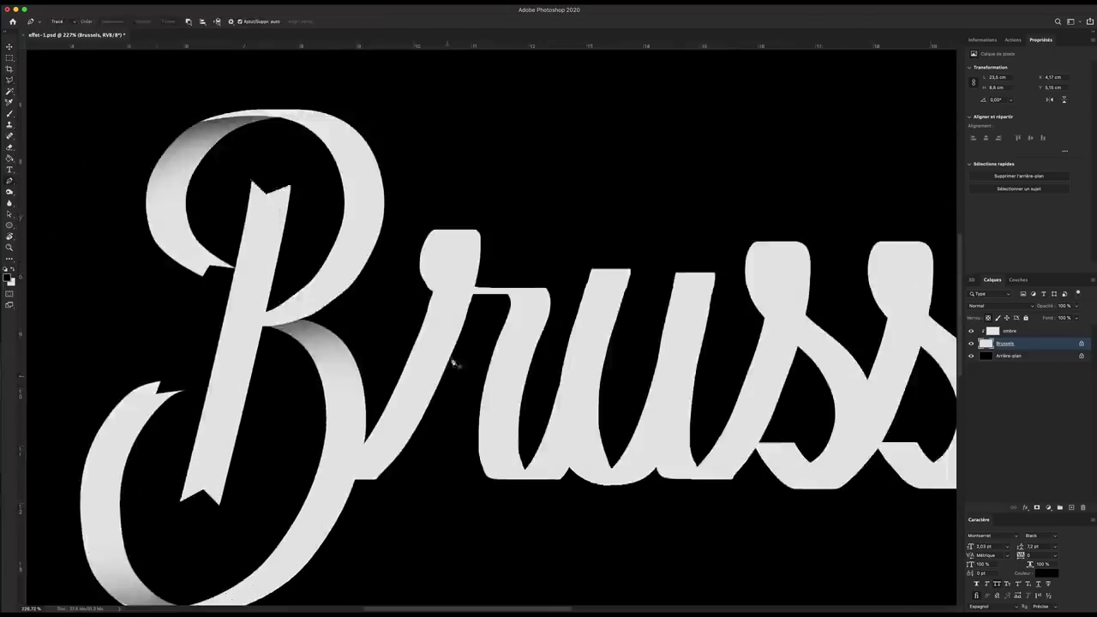
Scroll along the word with the Pen tool to trace folds on the remaining letters
{"action": "scroll", "coordinate": [387, 420], "scroll_direction": "up", "scroll_amount": 2}
{"action": "key", "text": "p"}
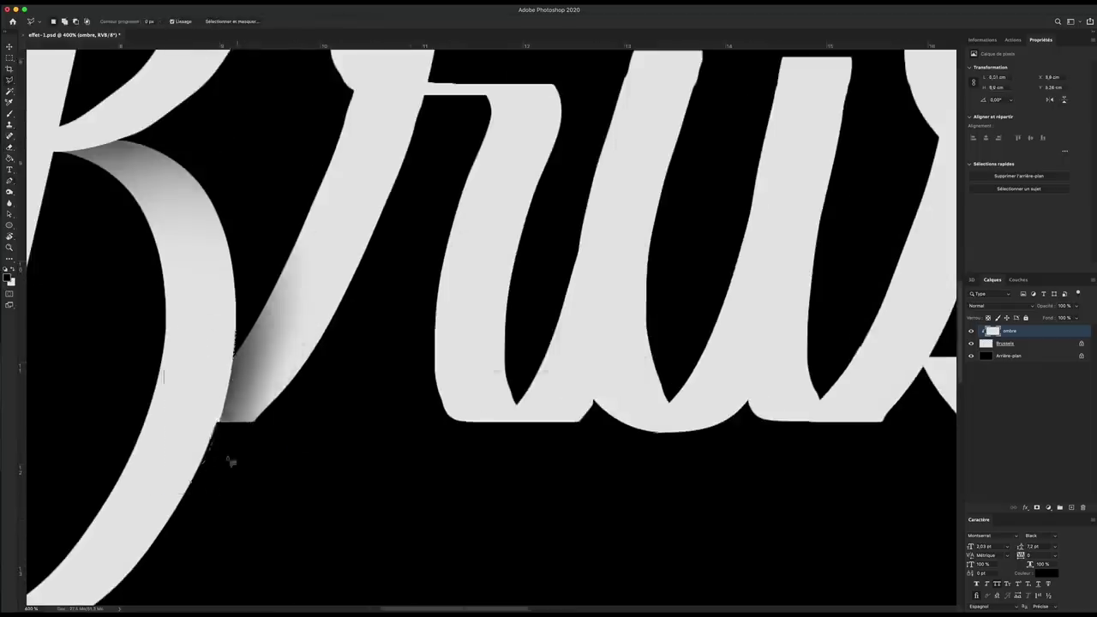
{"action": "scroll", "coordinate": [228, 458], "scroll_direction": "up", "scroll_amount": 2}
{"action": "scroll", "coordinate": [317, 247], "scroll_direction": "down", "scroll_amount": 1}
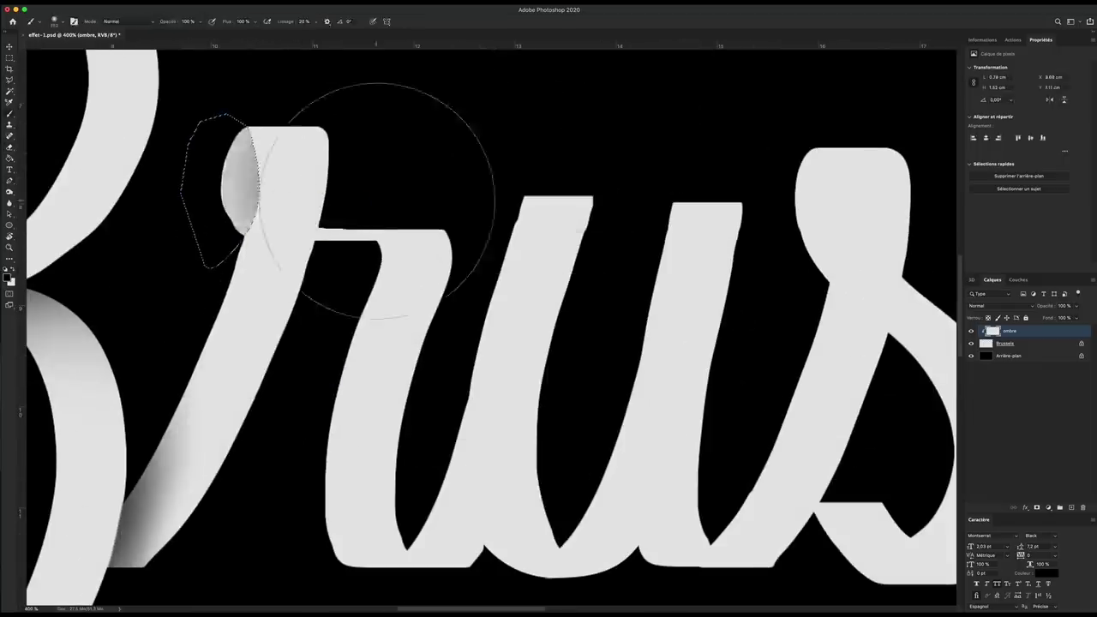
{"action": "scroll", "coordinate": [346, 368], "scroll_direction": "down", "scroll_amount": 2}
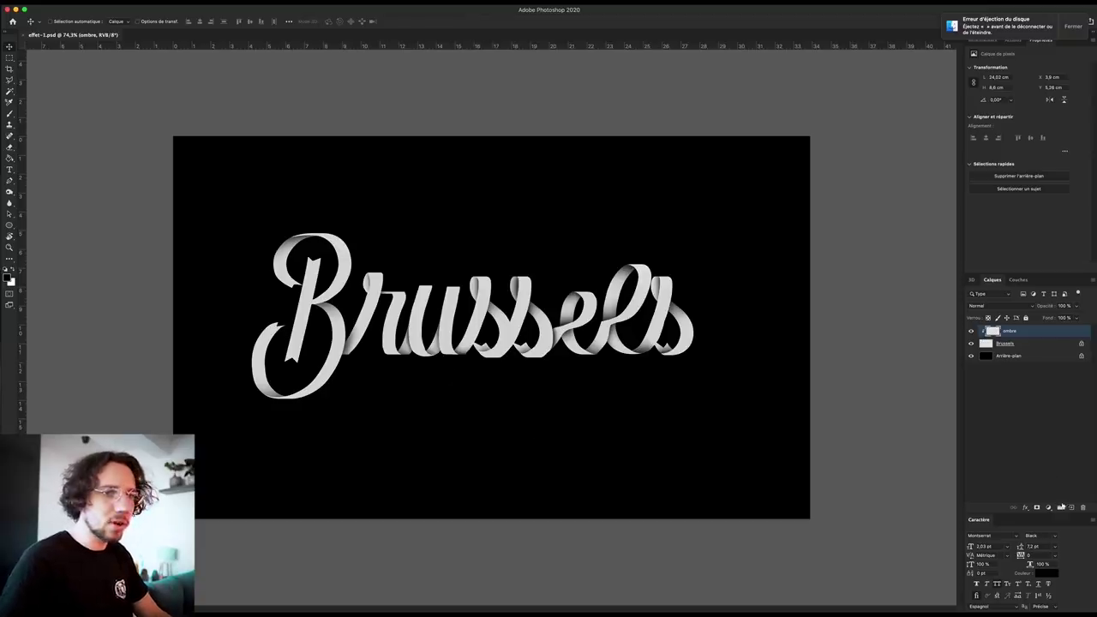
Add a new layer named 'light' and enlarge the brush to about 300
{"action": "left_click", "coordinate": [1072, 509]}
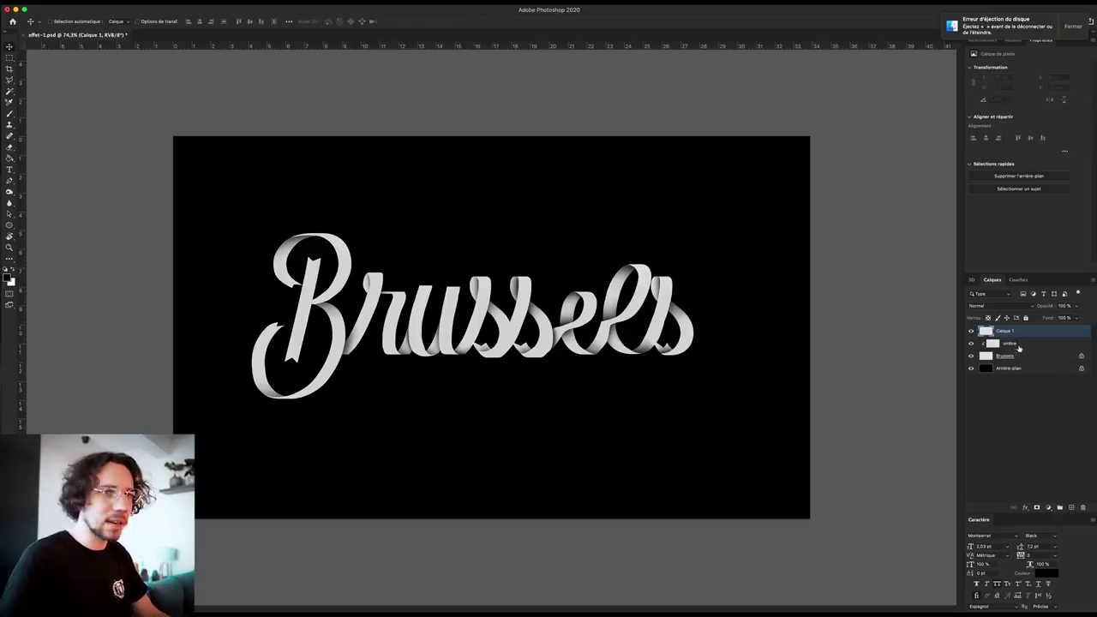
{"action": "type", "text": "light"}
{"action": "key", "text": "Return"}
{"action": "key", "text": "b"}
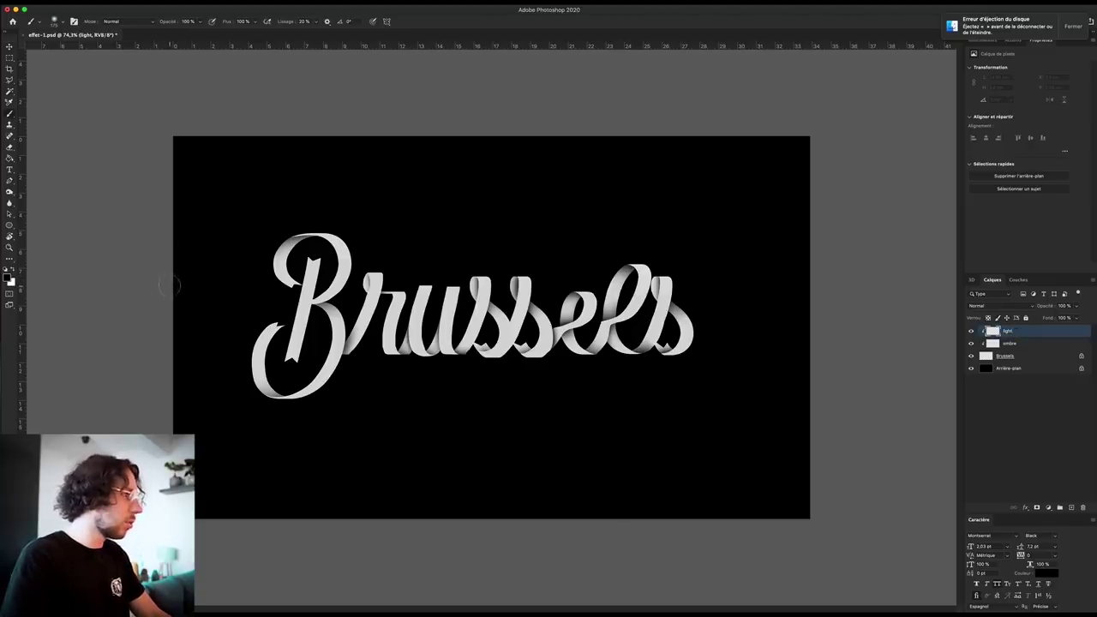
{"action": "scroll", "coordinate": [420, 247], "scroll_direction": "up", "scroll_amount": 2}
{"action": "scroll", "coordinate": [436, 245], "scroll_direction": "up", "scroll_amount": 2}
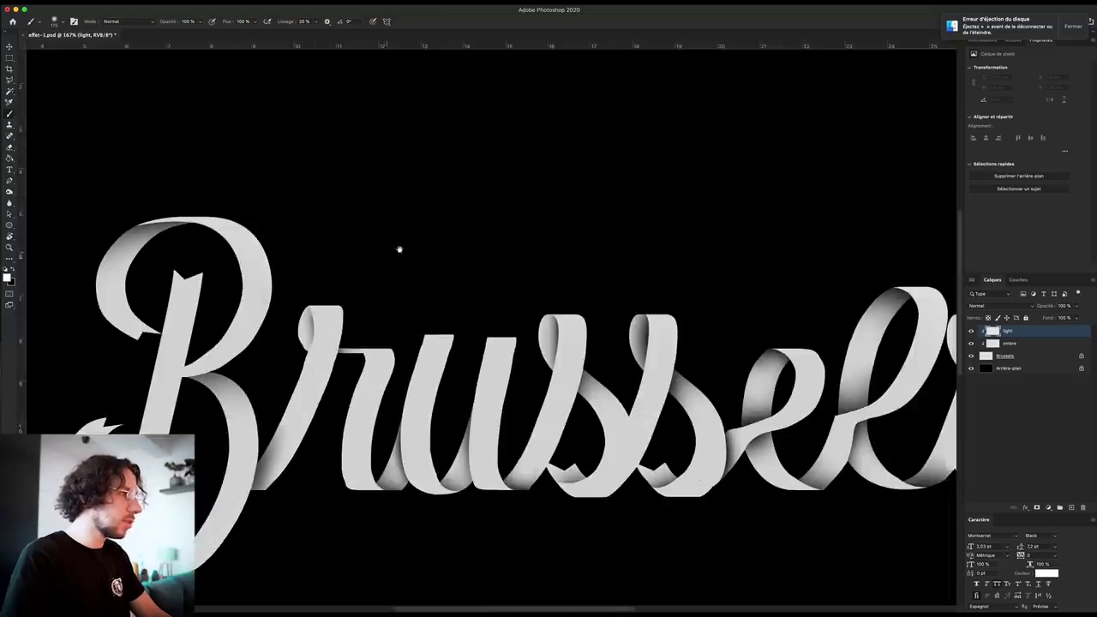
{"action": "scroll", "coordinate": [400, 248], "scroll_direction": "up", "scroll_amount": 2}
{"action": "key", "text": "bracketright"}
{"action": "key", "text": "bracketright"}
{"action": "key", "text": "bracketright"}
{"action": "scroll", "coordinate": [128, 309], "scroll_direction": "down", "scroll_amount": 3}
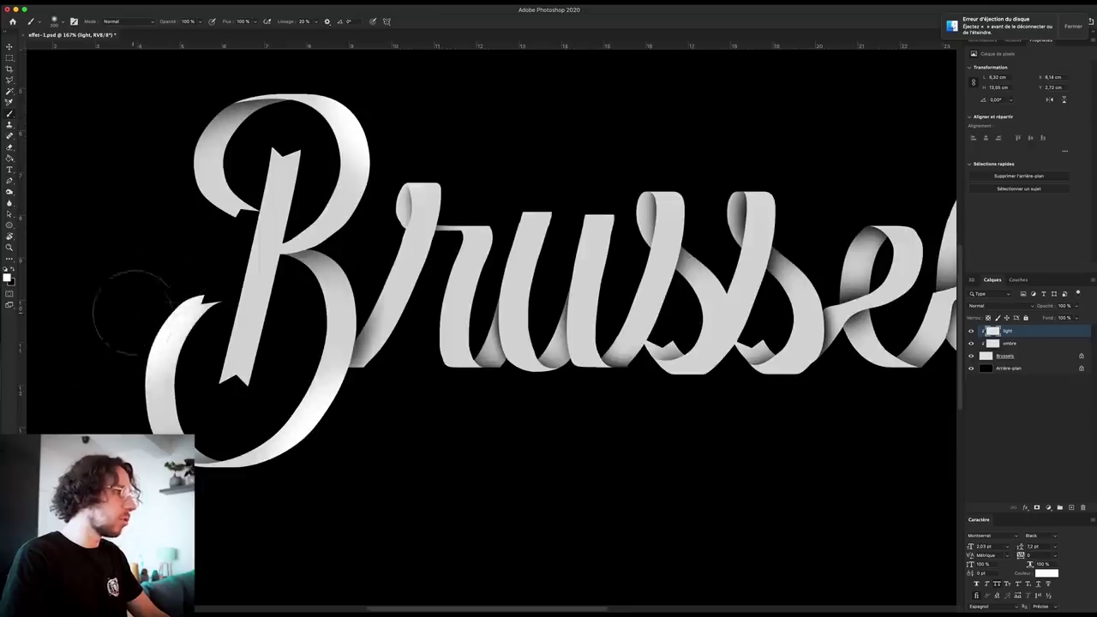
{"action": "scroll", "coordinate": [415, 135], "scroll_direction": "down", "scroll_amount": 2}
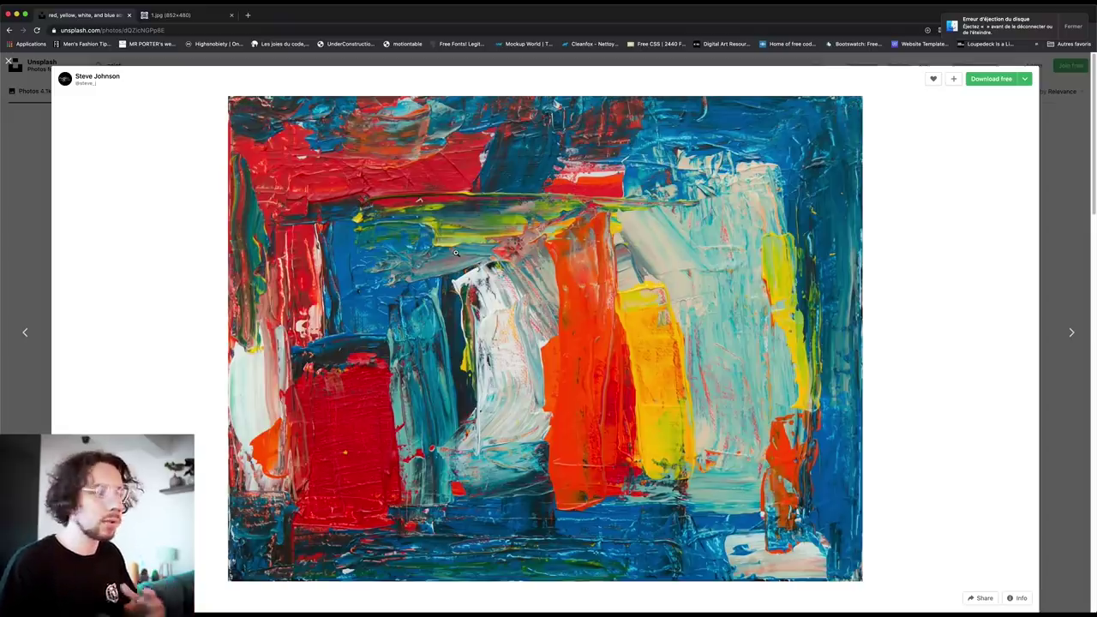
Copy the abstract painting photo from the Unsplash page in the browser
{"action": "left_click", "coordinate": [477, 276]}
{"action": "right_click", "coordinate": [478, 276]}
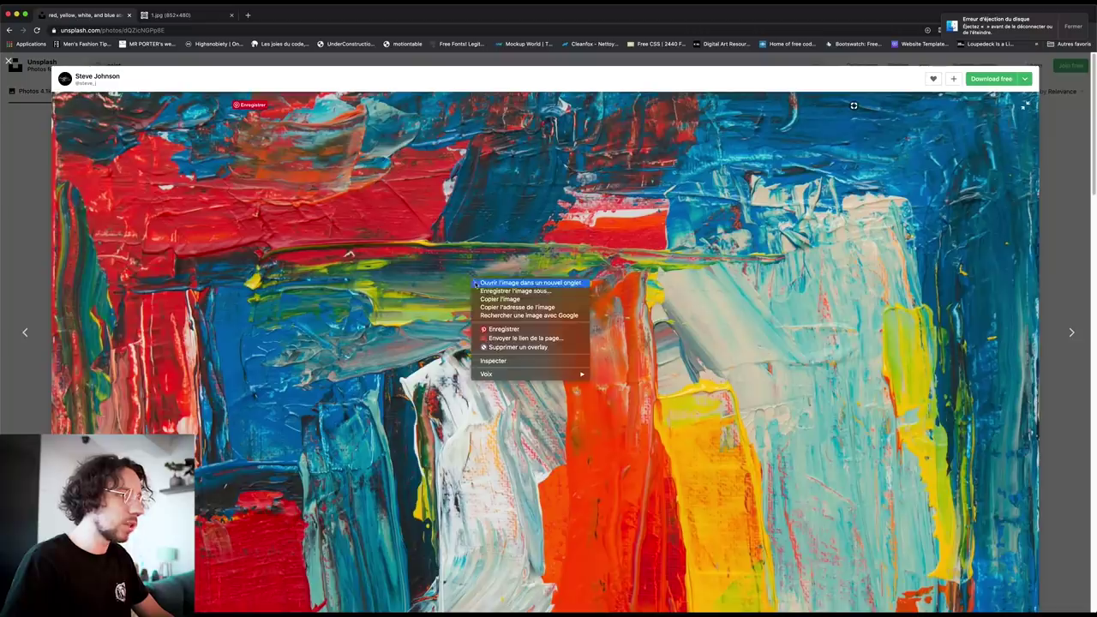
{"action": "left_click", "coordinate": [488, 292]}
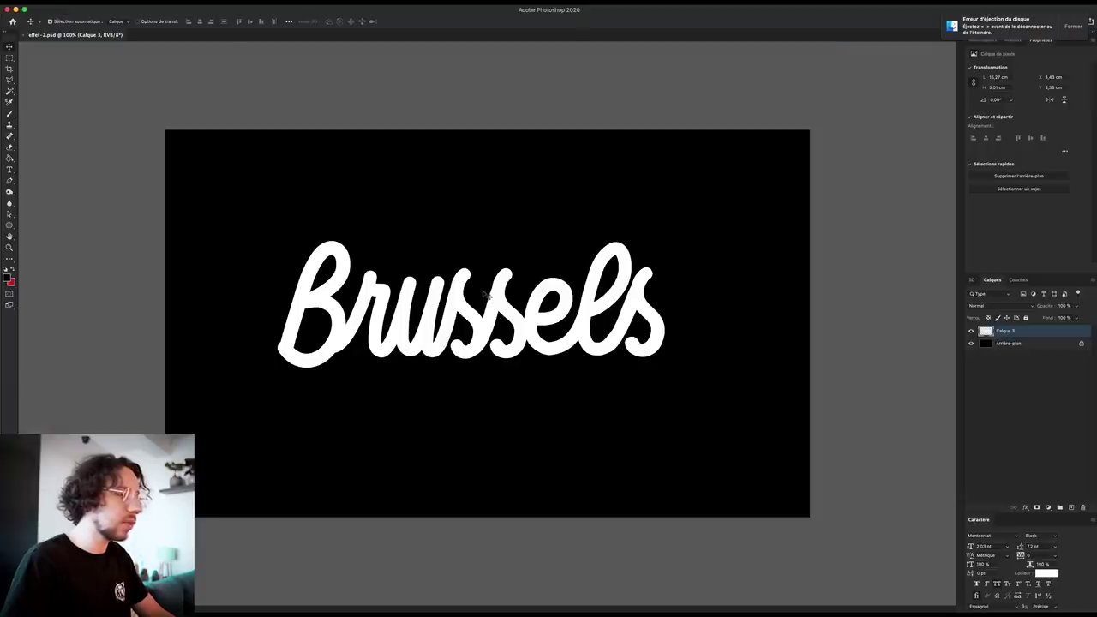
Paste the copied painting, scale it down to fit the canvas, and nudge it right
{"action": "key", "text": "ctrl+v"}
{"action": "key", "text": "ctrl+t"}
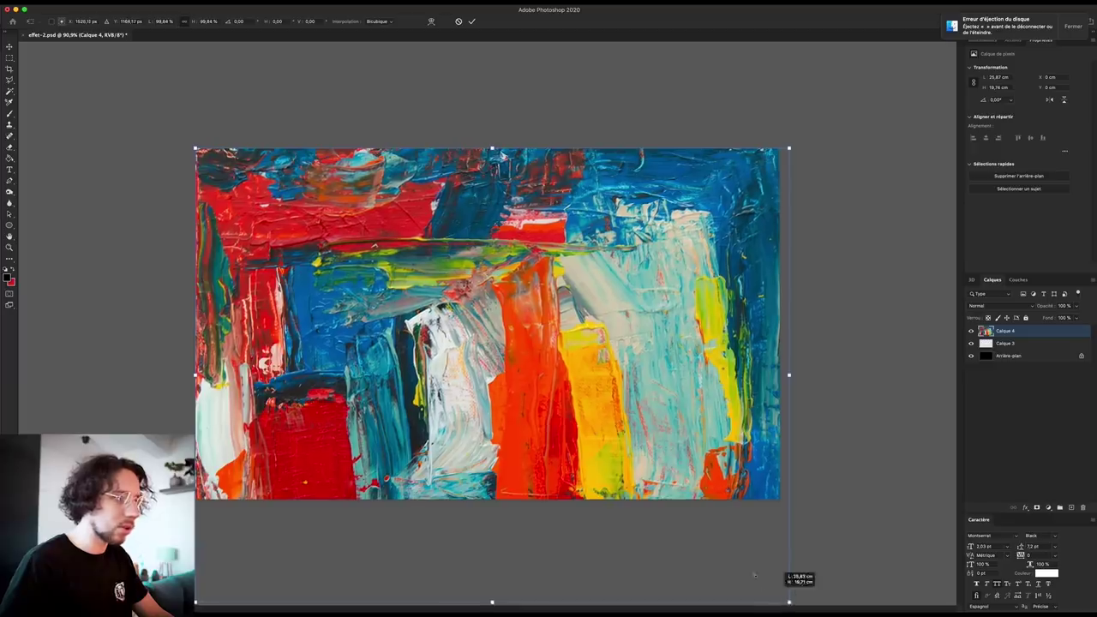
{"action": "left_click_drag", "start_coordinate": [790, 602], "coordinate": [642, 458]}
{"action": "mouse_move", "coordinate": [524, 324]}
{"action": "left_mouse_down"}
{"action": "mouse_move", "coordinate": [546, 324]}
{"action": "mouse_move", "coordinate": [540, 332]}
{"action": "left_mouse_up"}
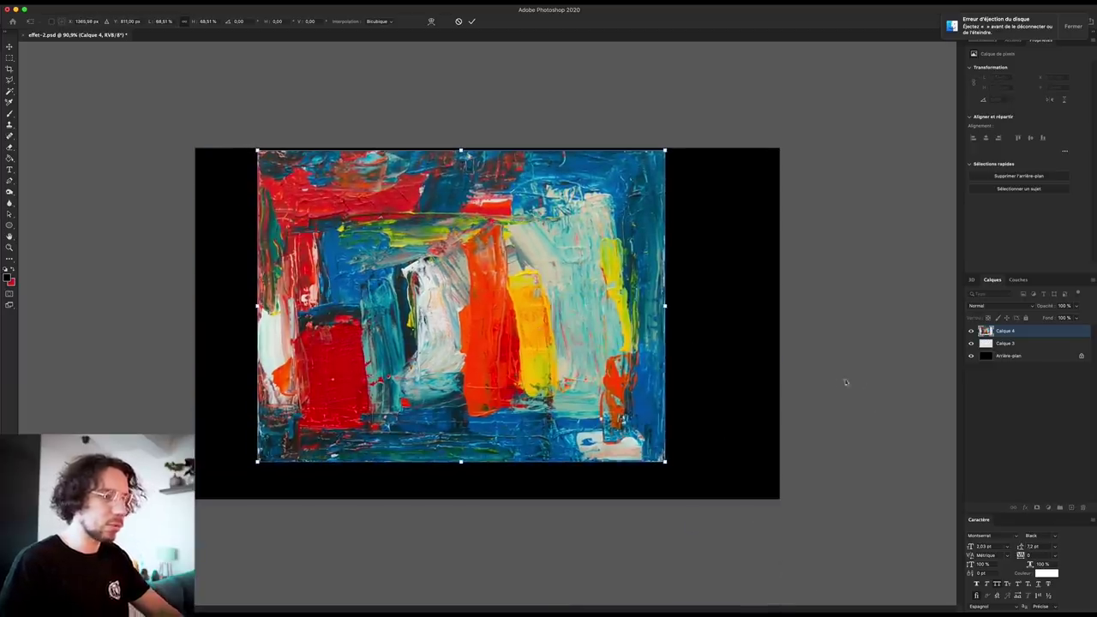
{"action": "key", "text": "Return"}
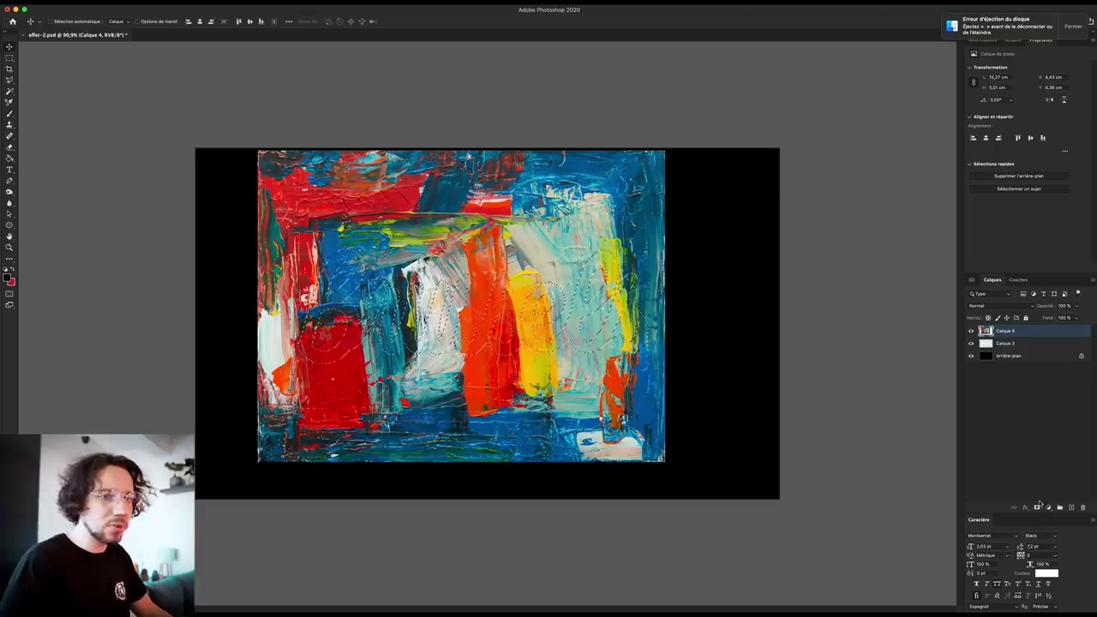
Add a layer mask to the paint layer, then delete that mask
{"action": "left_click", "coordinate": [1037, 508]}
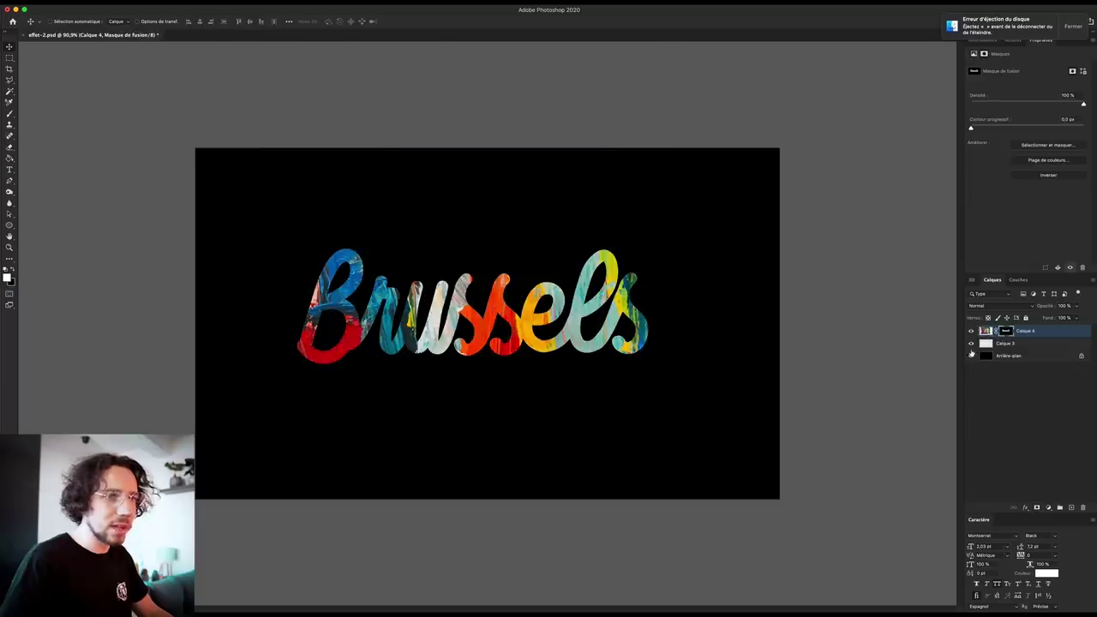
{"action": "key", "text": "ctrl+plus"}
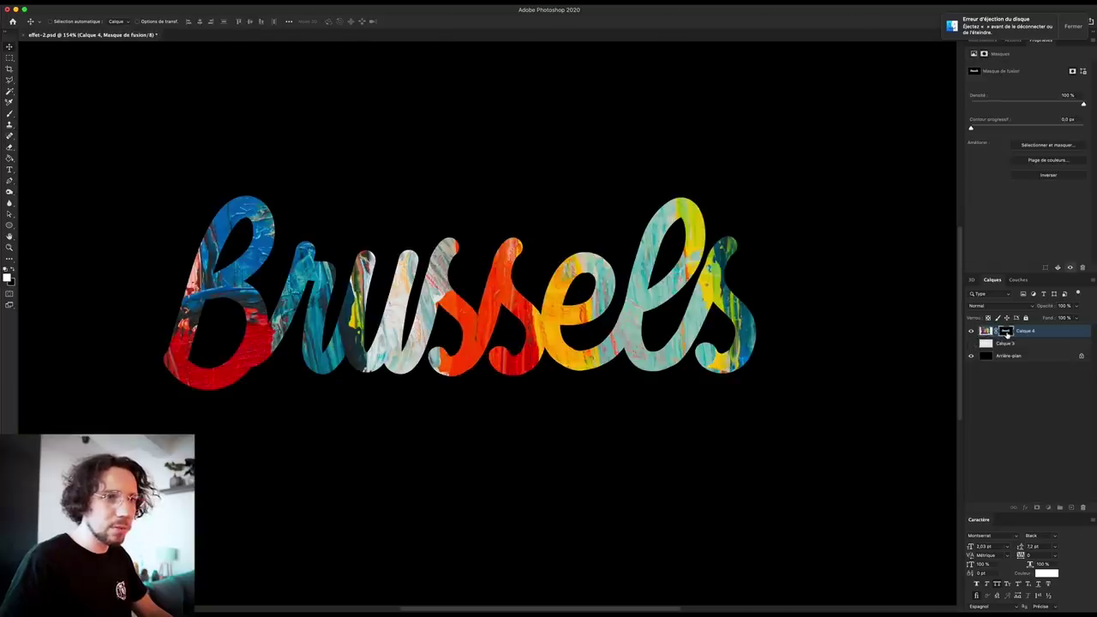
{"action": "left_click_drag", "start_coordinate": [1008, 333], "coordinate": [1083, 507]}
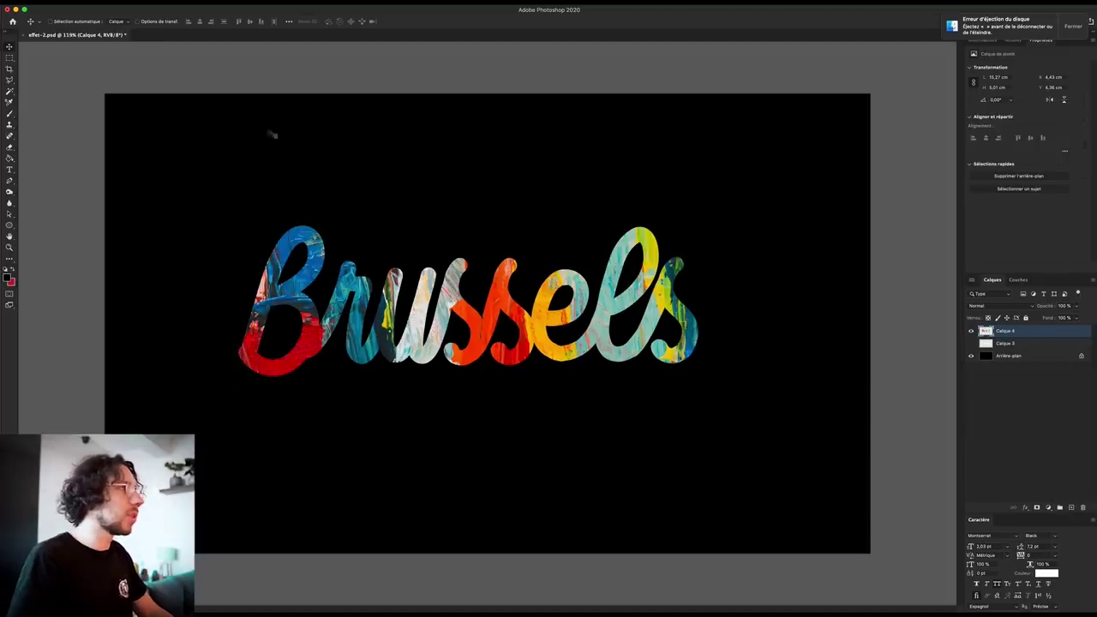
In Liquify, smear the paint down the B's stem and across its top
{"action": "left_click", "coordinate": [233, 12]}
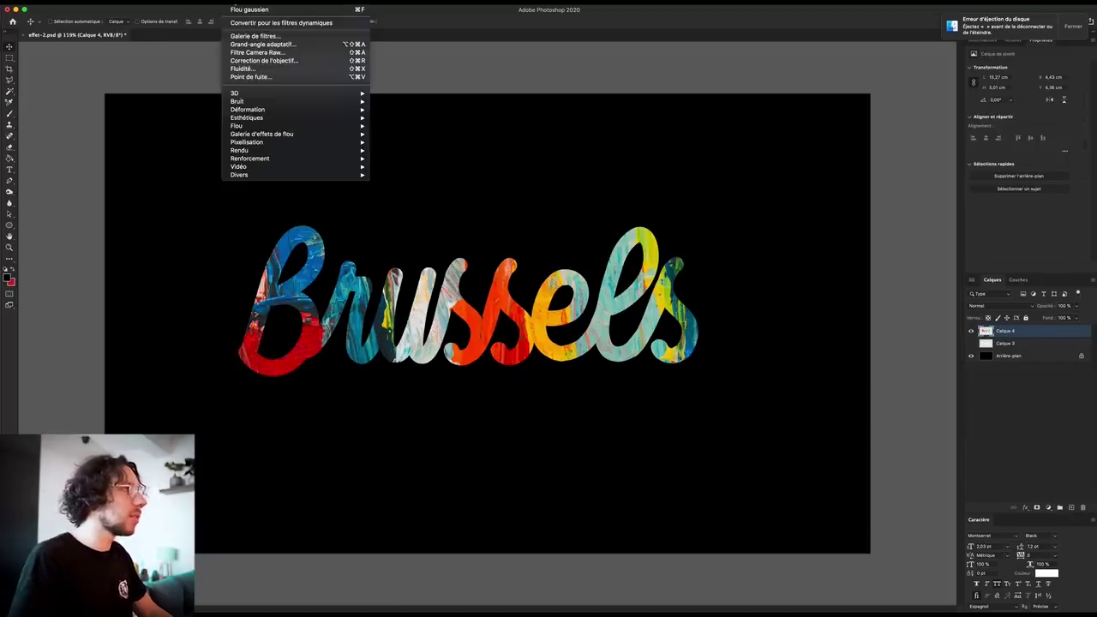
{"action": "left_click", "coordinate": [250, 69]}
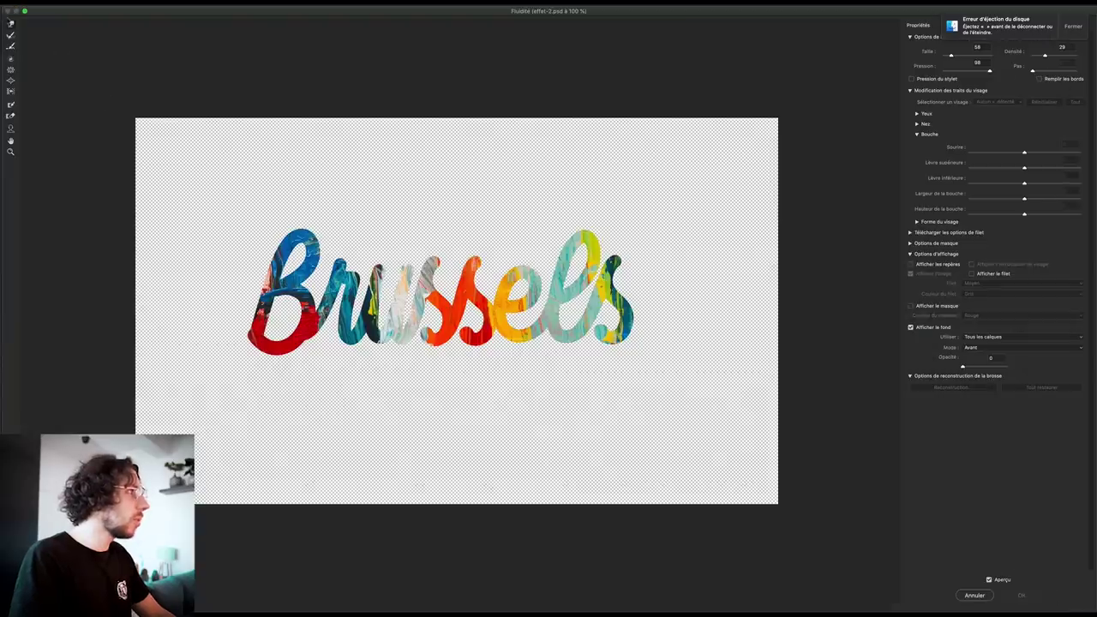
{"action": "scroll", "coordinate": [305, 263], "scroll_direction": "up", "scroll_amount": 2}
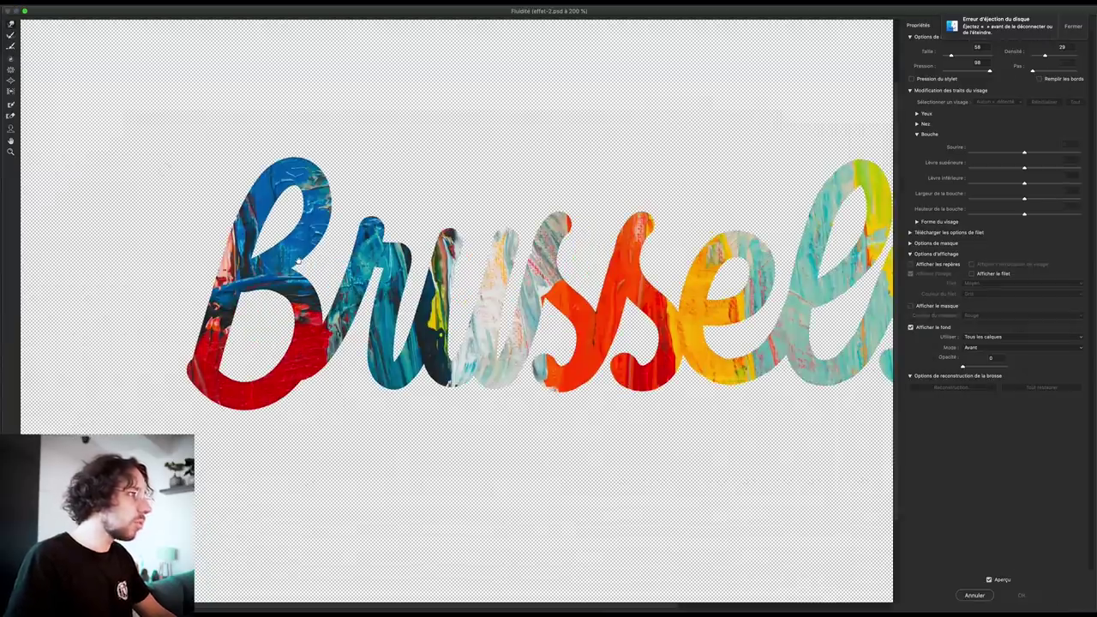
{"action": "mouse_move", "coordinate": [242, 222]}
{"action": "left_mouse_down"}
{"action": "mouse_move", "coordinate": [240, 266]}
{"action": "mouse_move", "coordinate": [210, 338]}
{"action": "left_mouse_up"}
{"action": "left_click_drag", "start_coordinate": [240, 253], "coordinate": [210, 338]}
{"action": "left_click_drag", "start_coordinate": [228, 283], "coordinate": [203, 390]}
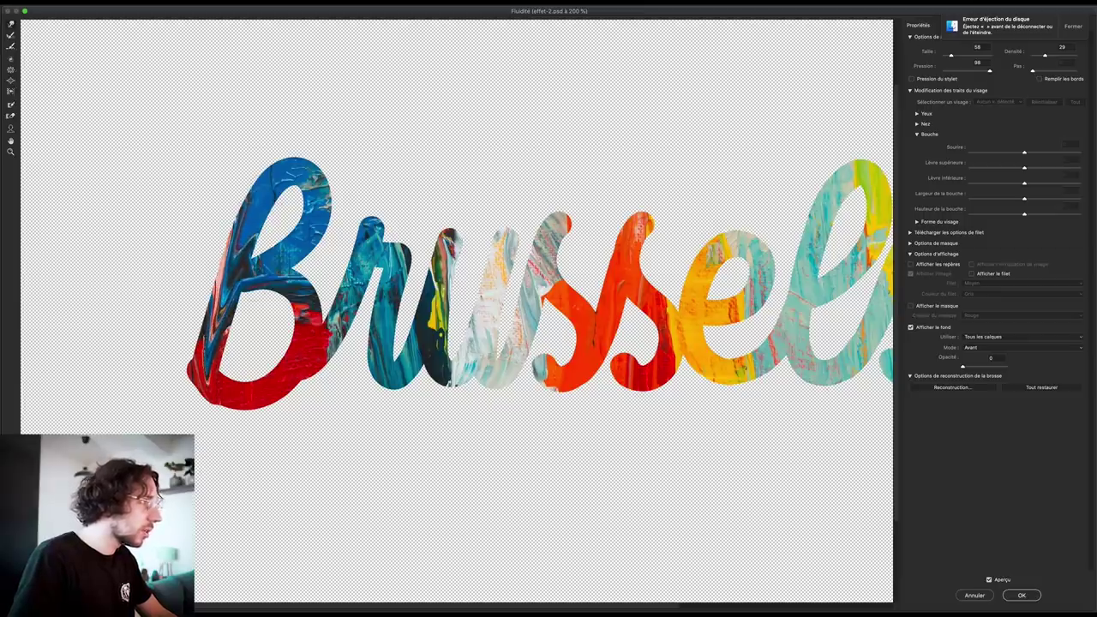
{"action": "mouse_move", "coordinate": [308, 180]}
{"action": "left_mouse_down"}
{"action": "mouse_move", "coordinate": [218, 305]}
{"action": "mouse_move", "coordinate": [215, 335]}
{"action": "left_mouse_up"}
{"action": "left_click_drag", "start_coordinate": [233, 270], "coordinate": [206, 369]}
{"action": "left_click_drag", "start_coordinate": [218, 319], "coordinate": [206, 399]}
Push blue streaks into the red area and smear paint down the r and u
{"action": "left_click_drag", "start_coordinate": [291, 278], "coordinate": [308, 341]}
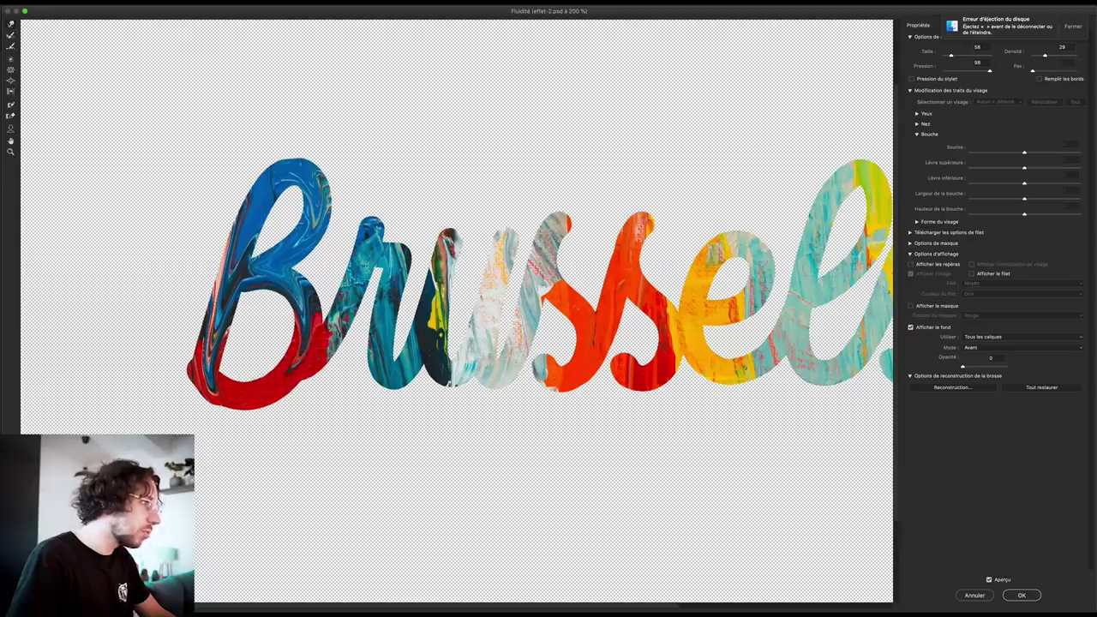
{"action": "left_click_drag", "start_coordinate": [291, 270], "coordinate": [302, 373]}
{"action": "left_click_drag", "start_coordinate": [364, 253], "coordinate": [331, 334]}
{"action": "mouse_move", "coordinate": [347, 292]}
{"action": "left_mouse_down"}
{"action": "mouse_move", "coordinate": [321, 352]}
{"action": "mouse_move", "coordinate": [296, 342]}
{"action": "left_mouse_up"}
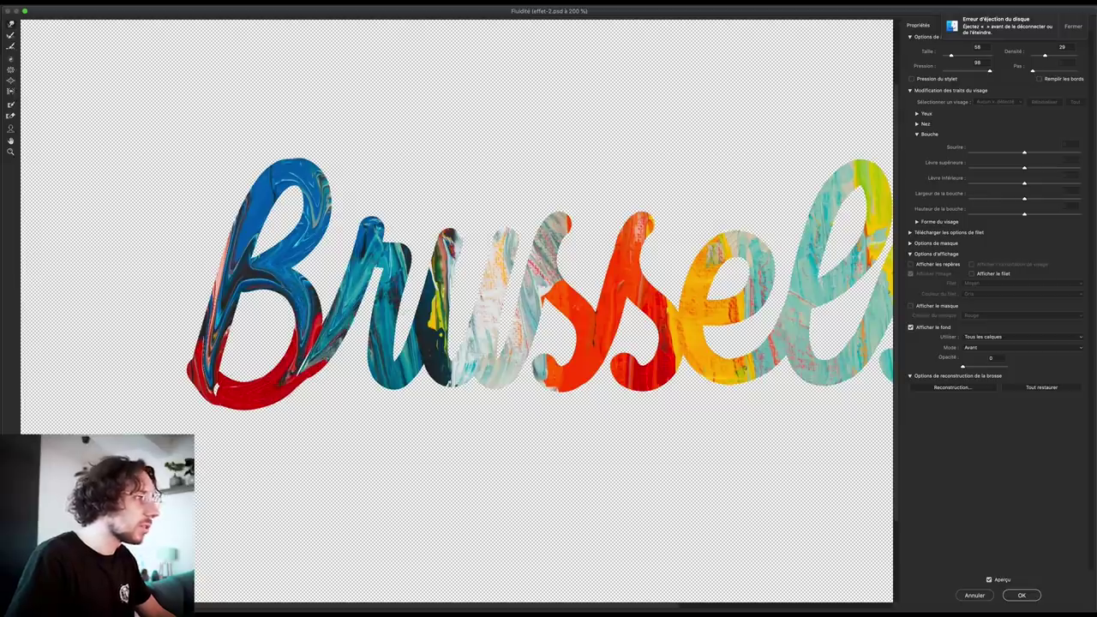
{"action": "left_click_drag", "start_coordinate": [383, 257], "coordinate": [390, 360]}
{"action": "left_click_drag", "start_coordinate": [382, 287], "coordinate": [390, 369]}
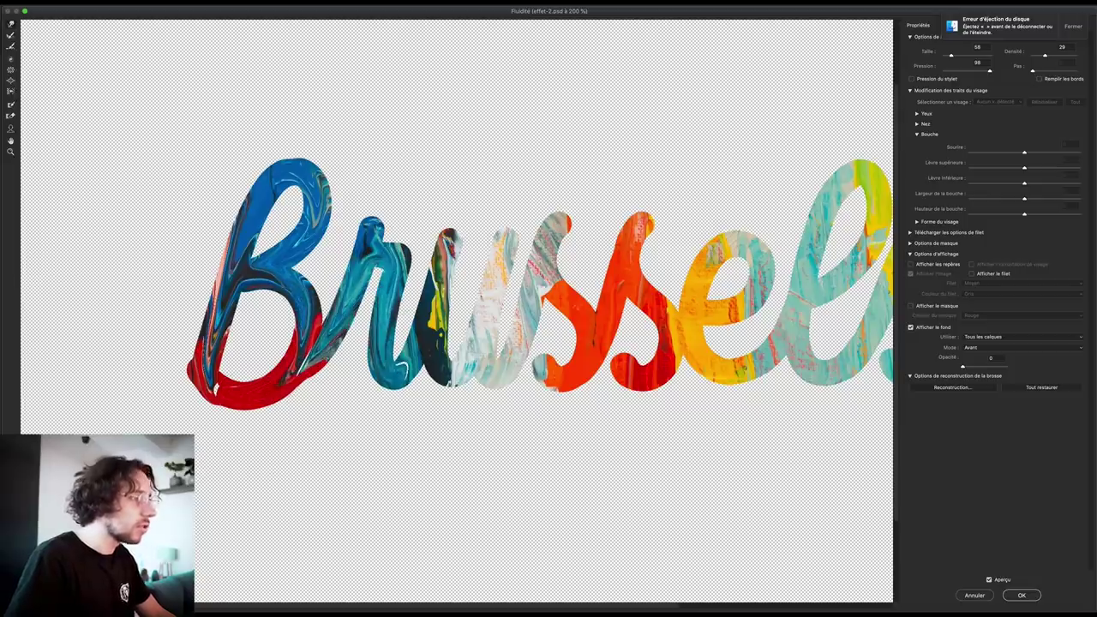
{"action": "left_click_drag", "start_coordinate": [442, 244], "coordinate": [439, 343]}
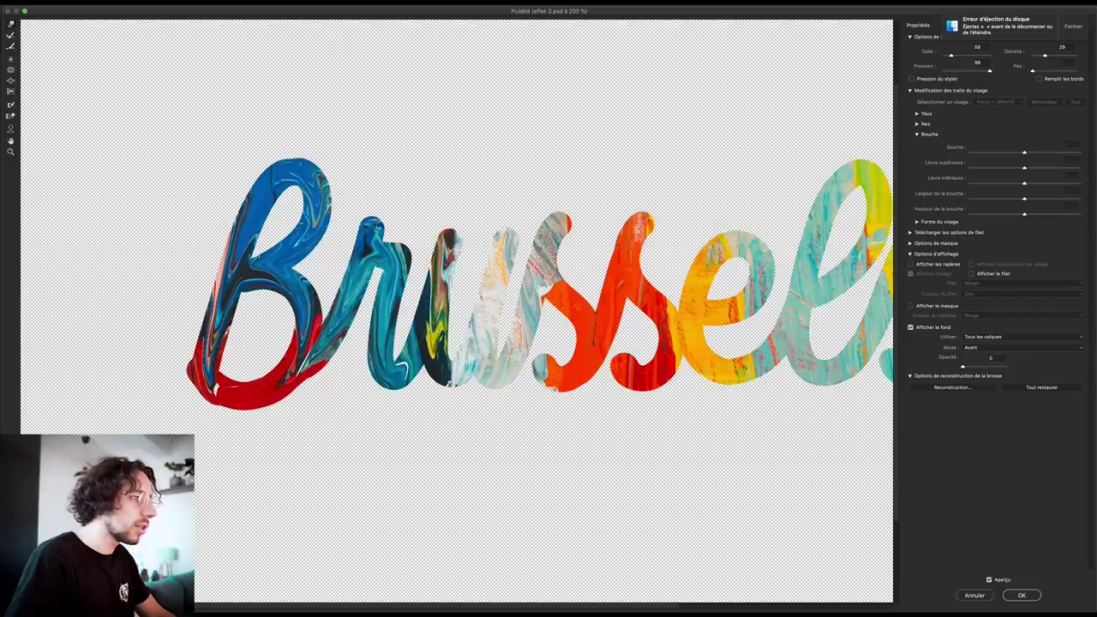
Smear the paint around the second s and apply the Liquify warp
{"action": "scroll", "coordinate": [436, 330], "scroll_direction": "right", "scroll_amount": 3}
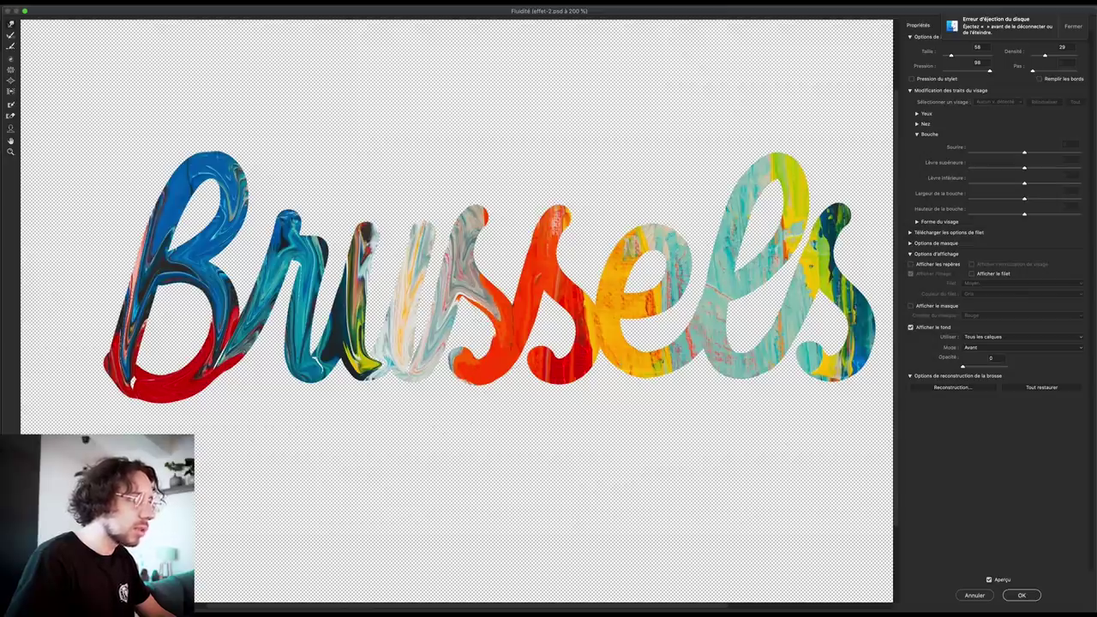
{"action": "scroll", "coordinate": [566, 283], "scroll_direction": "right", "scroll_amount": 3}
{"action": "scroll", "coordinate": [566, 283], "scroll_direction": "down", "scroll_amount": 2}
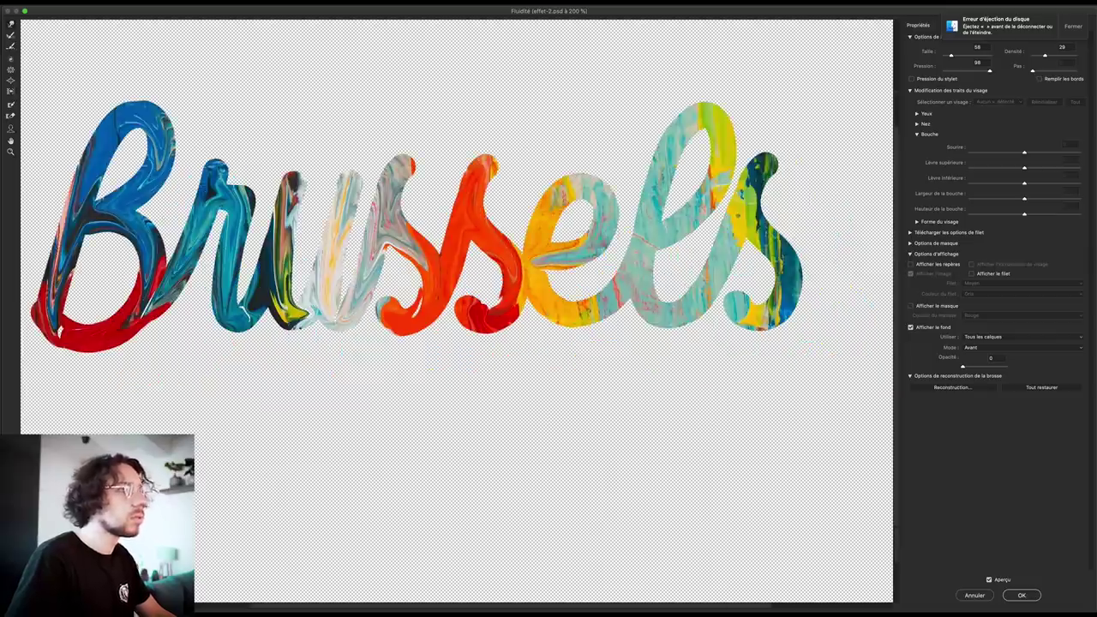
{"action": "scroll", "coordinate": [591, 248], "scroll_direction": "right", "scroll_amount": 2}
{"action": "scroll", "coordinate": [386, 206], "scroll_direction": "right", "scroll_amount": 2}
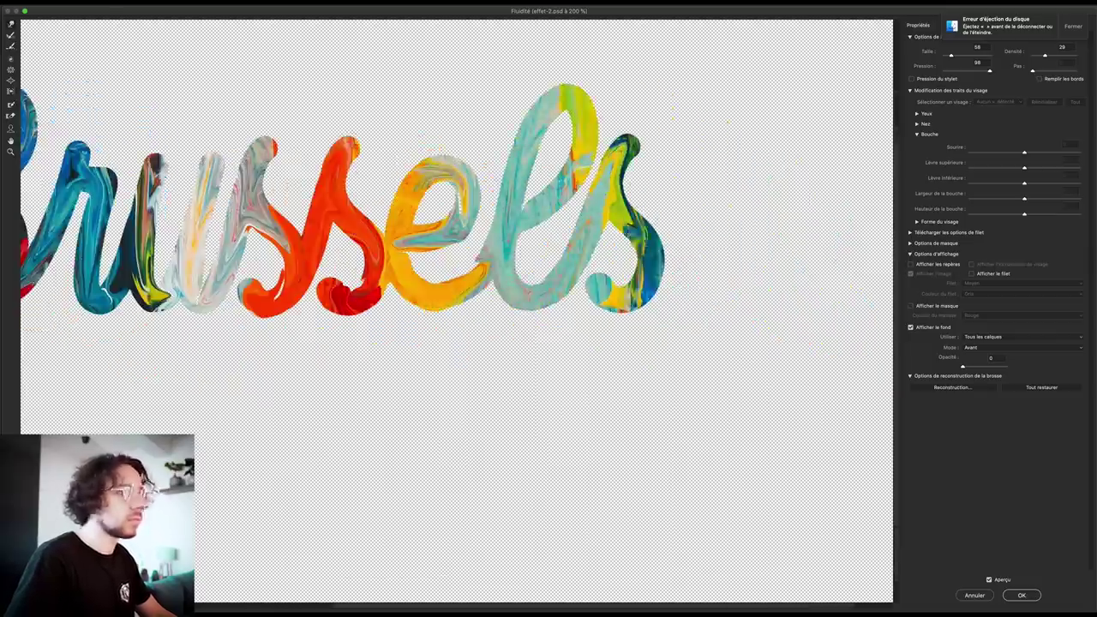
{"action": "scroll", "coordinate": [454, 283], "scroll_direction": "left", "scroll_amount": 2}
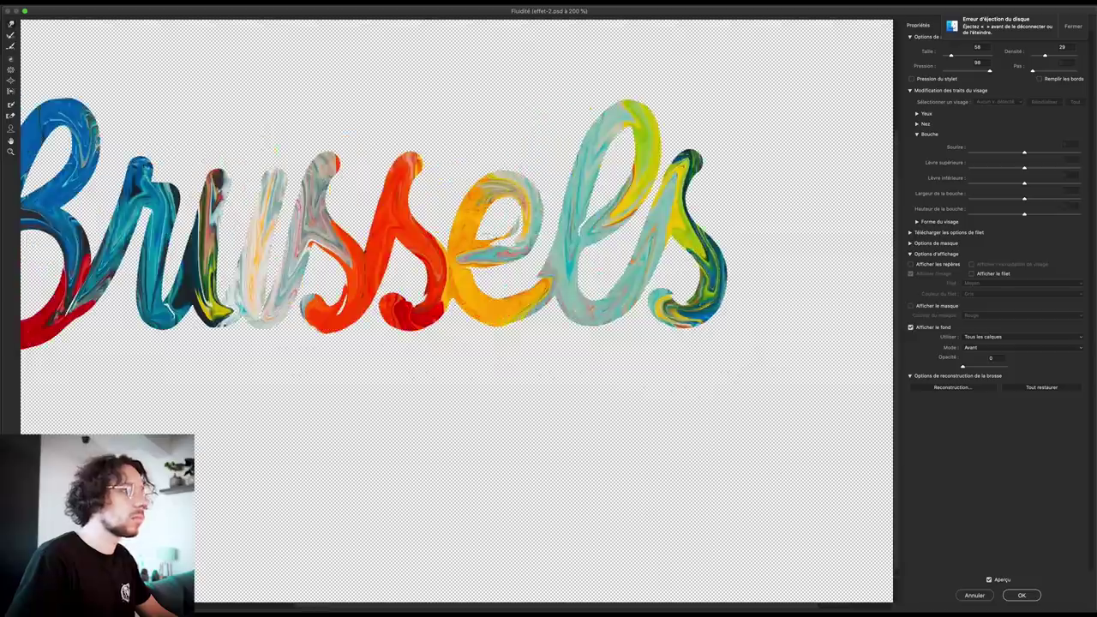
{"action": "scroll", "coordinate": [455, 283], "scroll_direction": "left", "scroll_amount": 3}
{"action": "scroll", "coordinate": [454, 283], "scroll_direction": "up", "scroll_amount": 1}
{"action": "left_click_drag", "start_coordinate": [451, 278], "coordinate": [462, 284]}
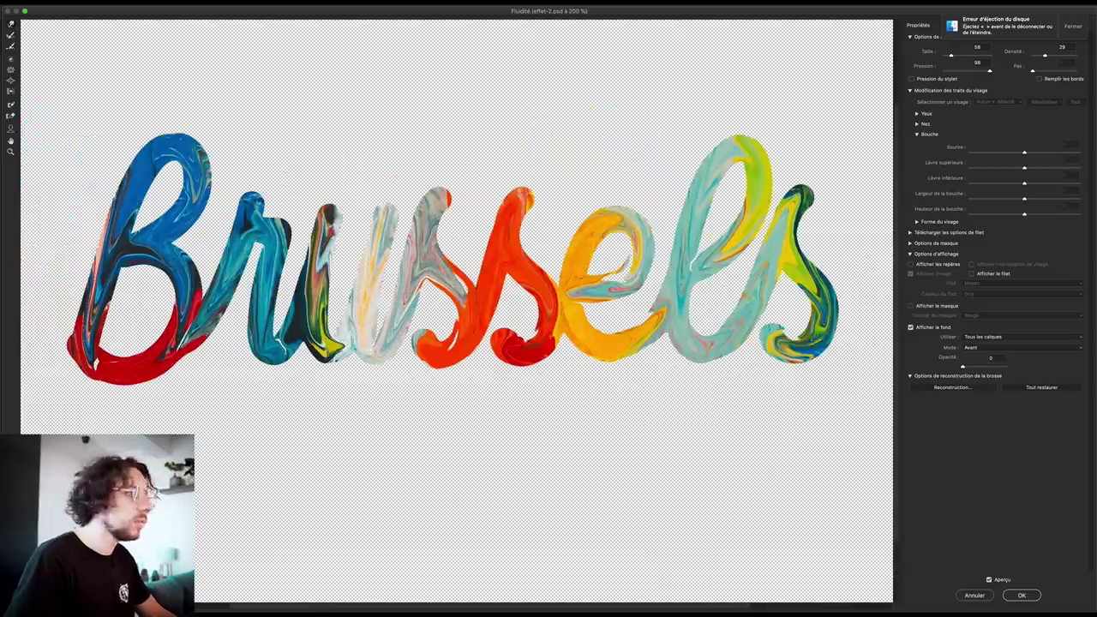
{"action": "left_click", "coordinate": [1027, 596]}
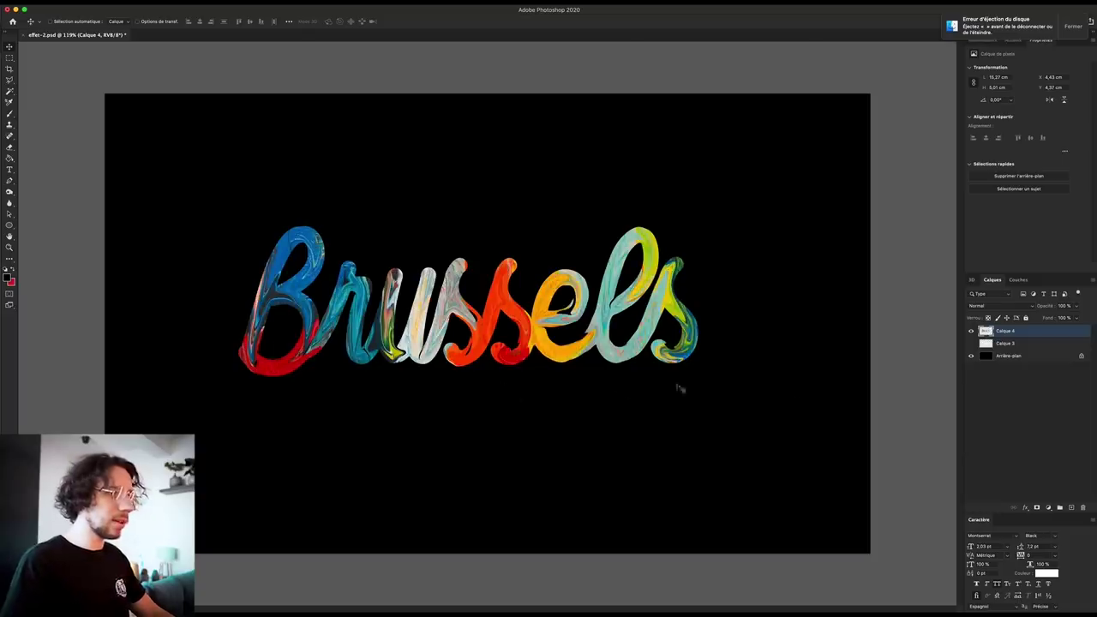
Add a Hue/Saturation adjustment clipped to the paint layer, with hue at about -34
{"action": "key", "text": "ctrl+minus"}
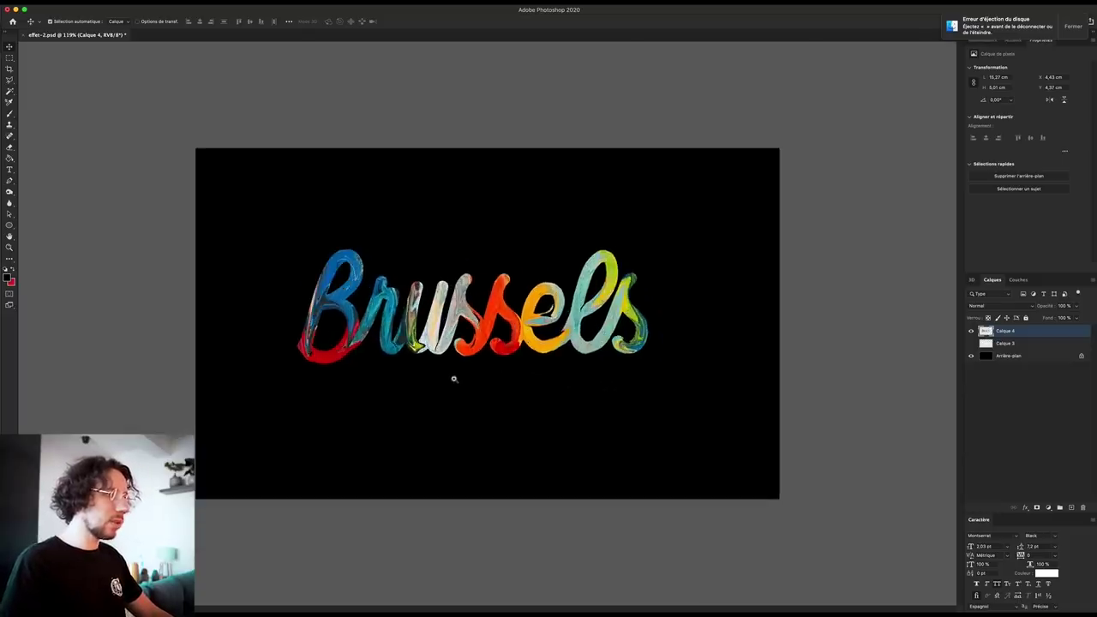
{"action": "key", "text": "ctrl+plus"}
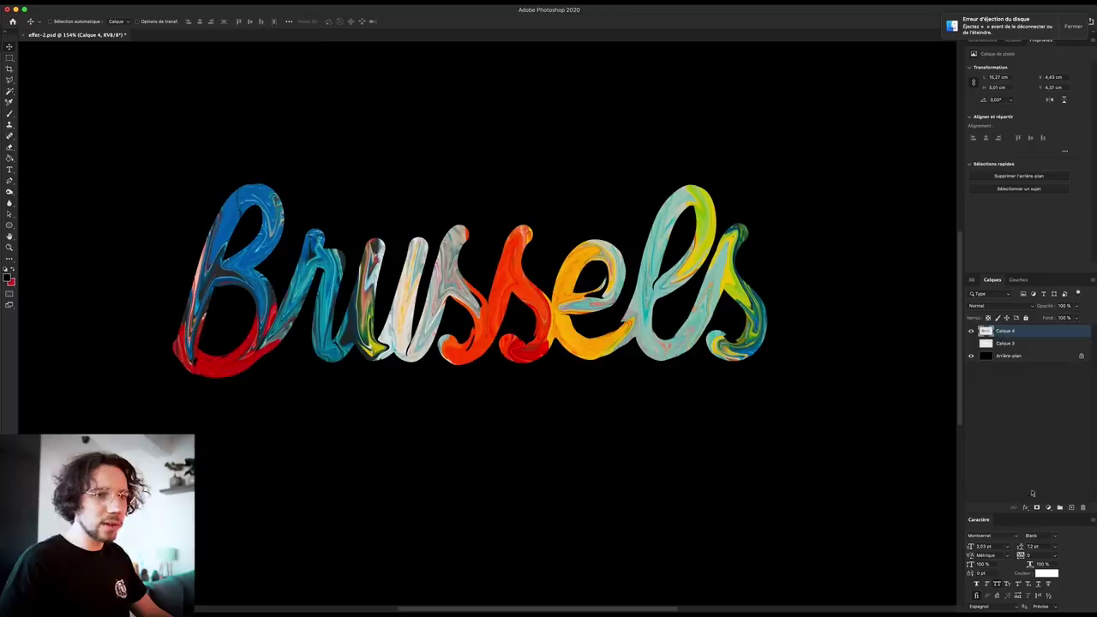
{"action": "left_click", "coordinate": [1048, 509]}
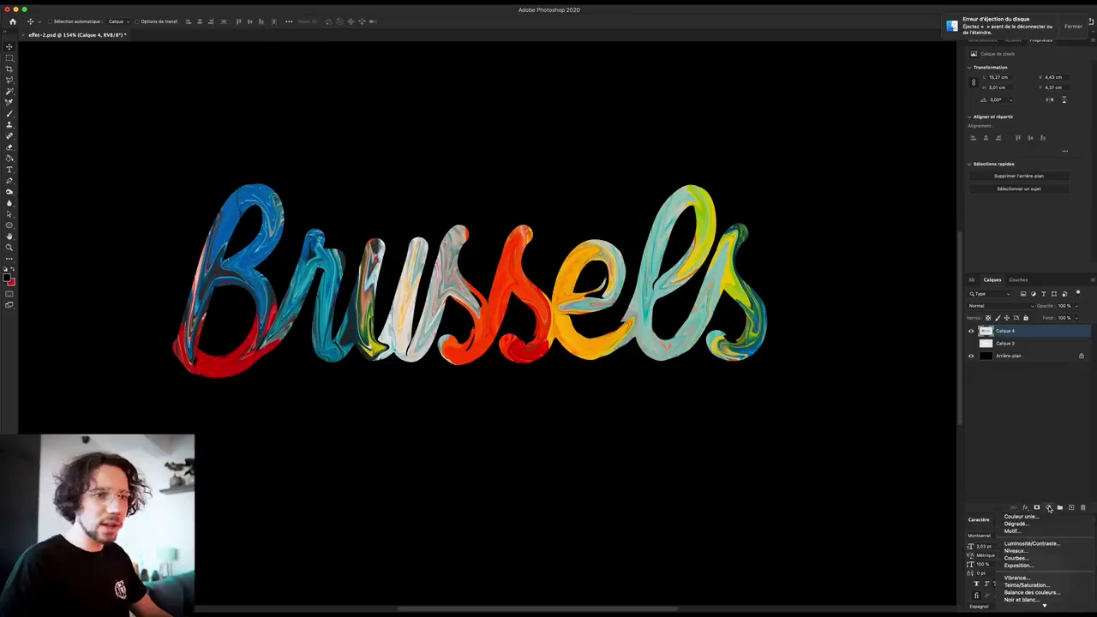
{"action": "left_click", "coordinate": [1029, 586]}
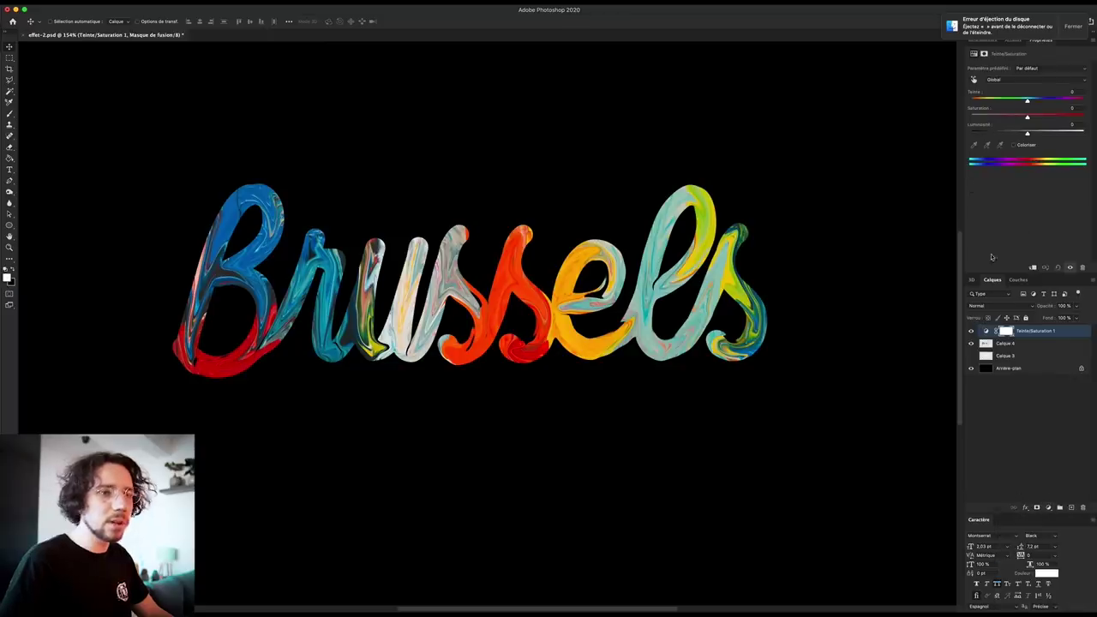
{"action": "left_click", "coordinate": [1033, 269]}
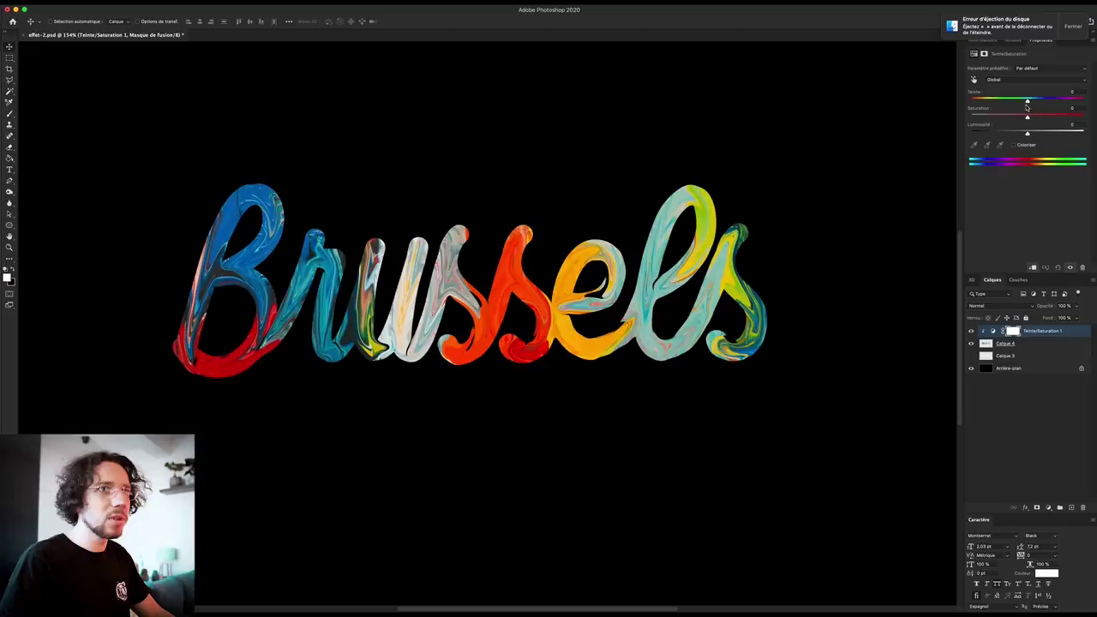
{"action": "left_click_drag", "start_coordinate": [1028, 102], "coordinate": [1017, 101]}
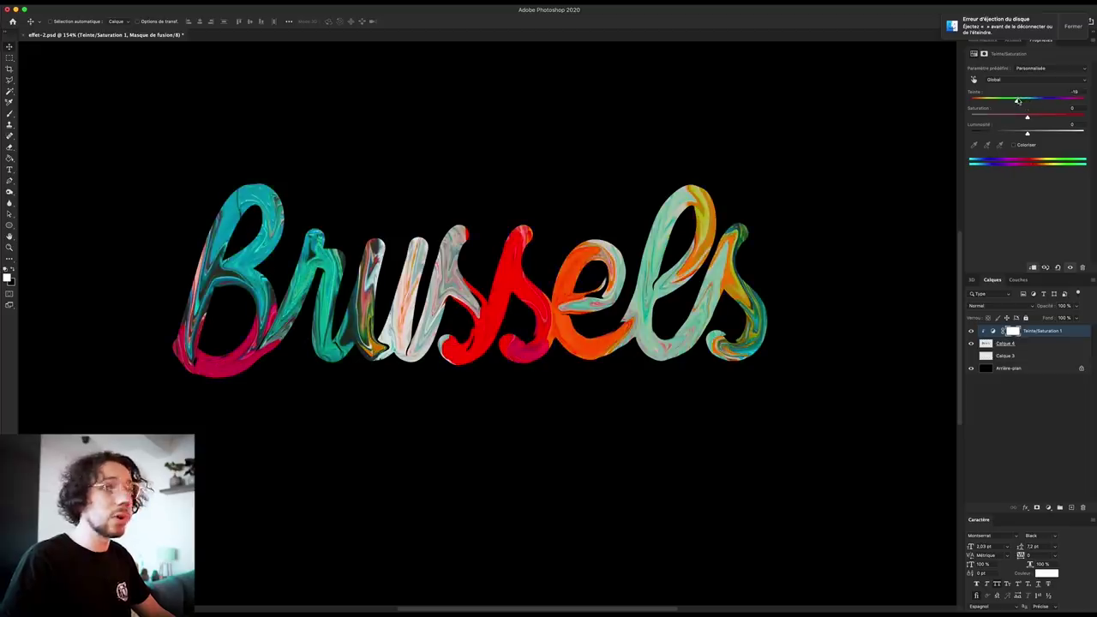
{"action": "left_click_drag", "start_coordinate": [1014, 101], "coordinate": [1013, 101]}
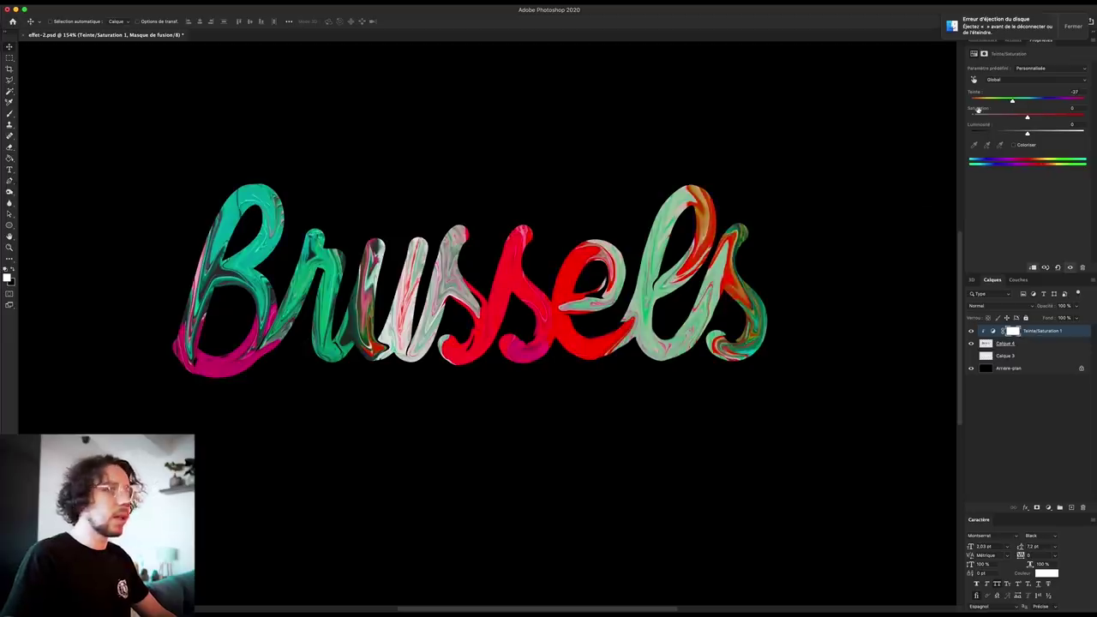
Shift the yellows' hue to about -16 using on-image targeting
{"action": "left_click", "coordinate": [974, 80]}
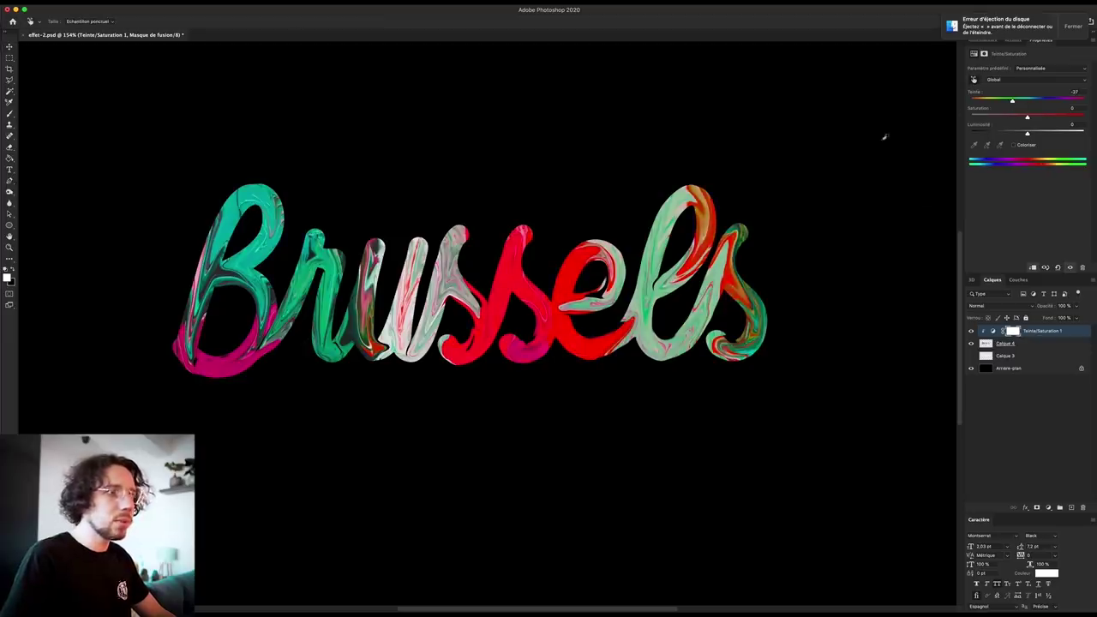
{"action": "left_click_drag", "start_coordinate": [703, 215], "coordinate": [685, 215]}
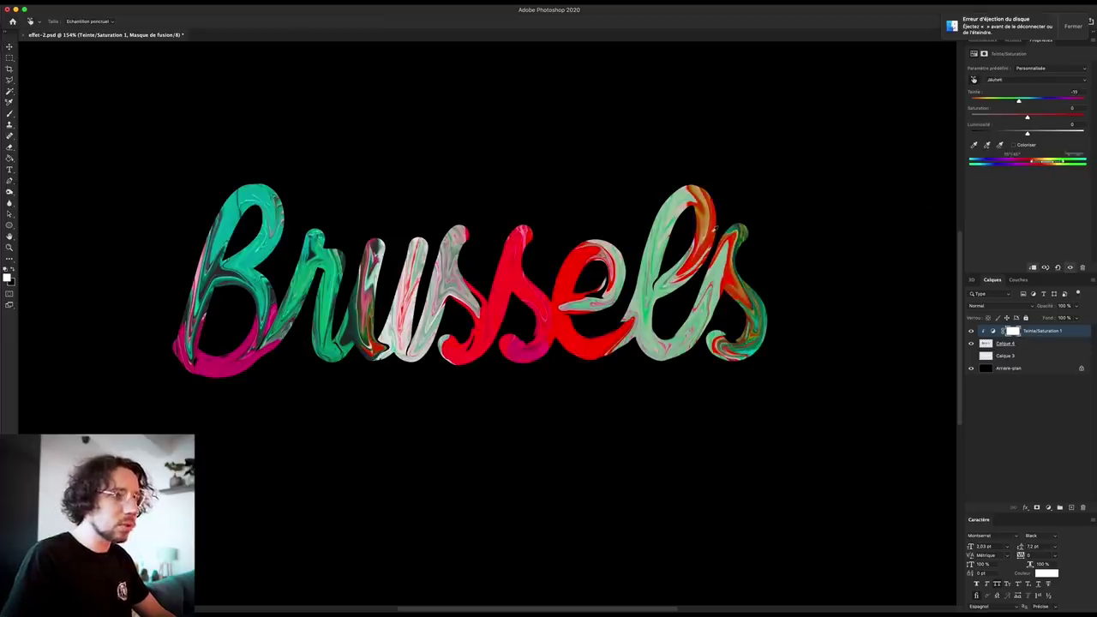
{"action": "mouse_move", "coordinate": [1020, 101]}
{"action": "left_mouse_down"}
{"action": "mouse_move", "coordinate": [1042, 103]}
{"action": "mouse_move", "coordinate": [1019, 102]}
{"action": "left_mouse_up"}
Merge the Hue/Saturation adjustment into Calque 4 and add a new empty layer
{"action": "left_click", "coordinate": [1036, 342]}
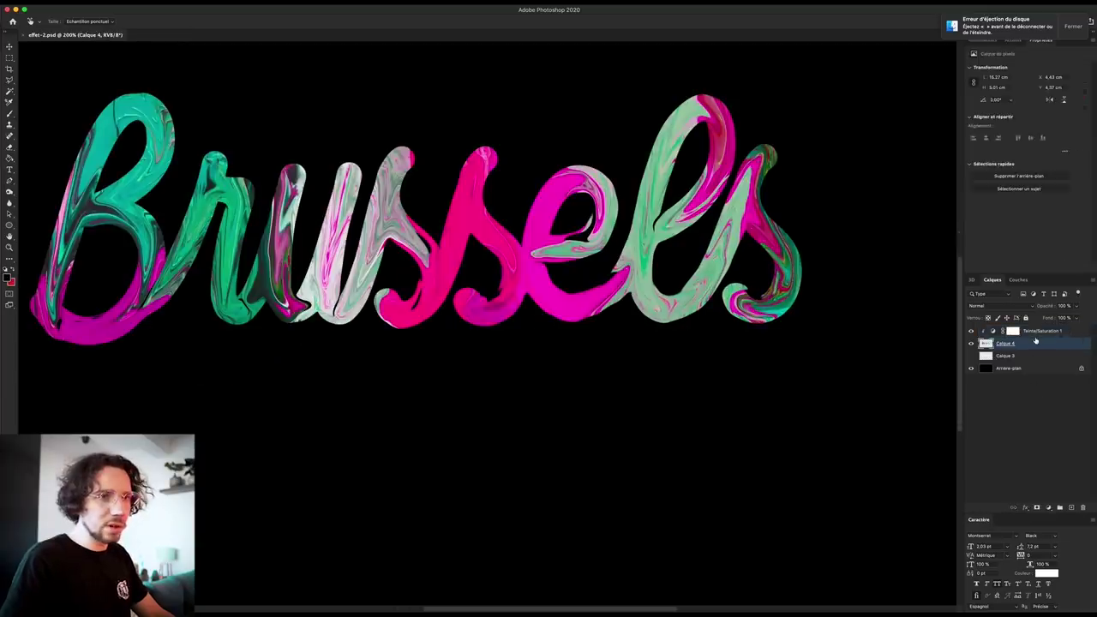
{"action": "left_click", "coordinate": [1025, 331], "text": "shift"}
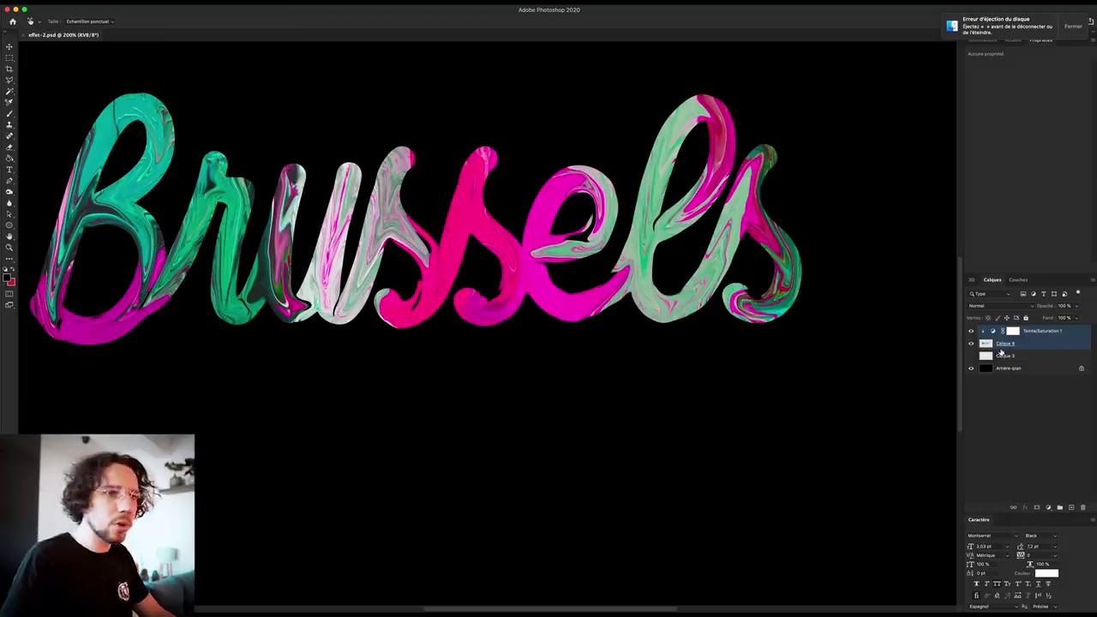
{"action": "key", "text": "ctrl+e"}
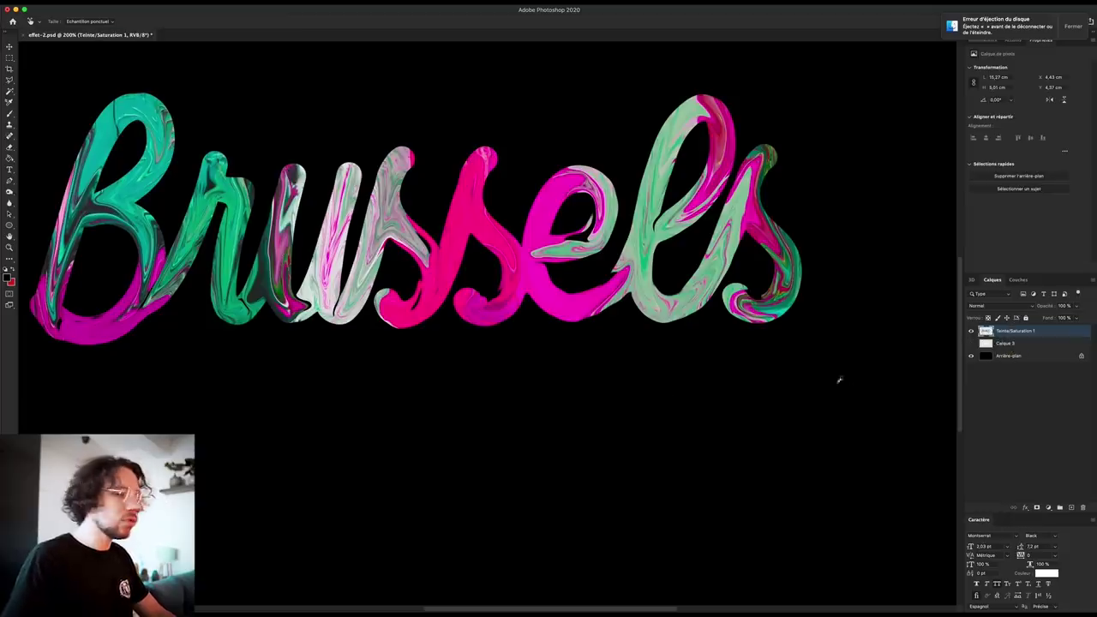
{"action": "left_click", "coordinate": [1068, 508]}
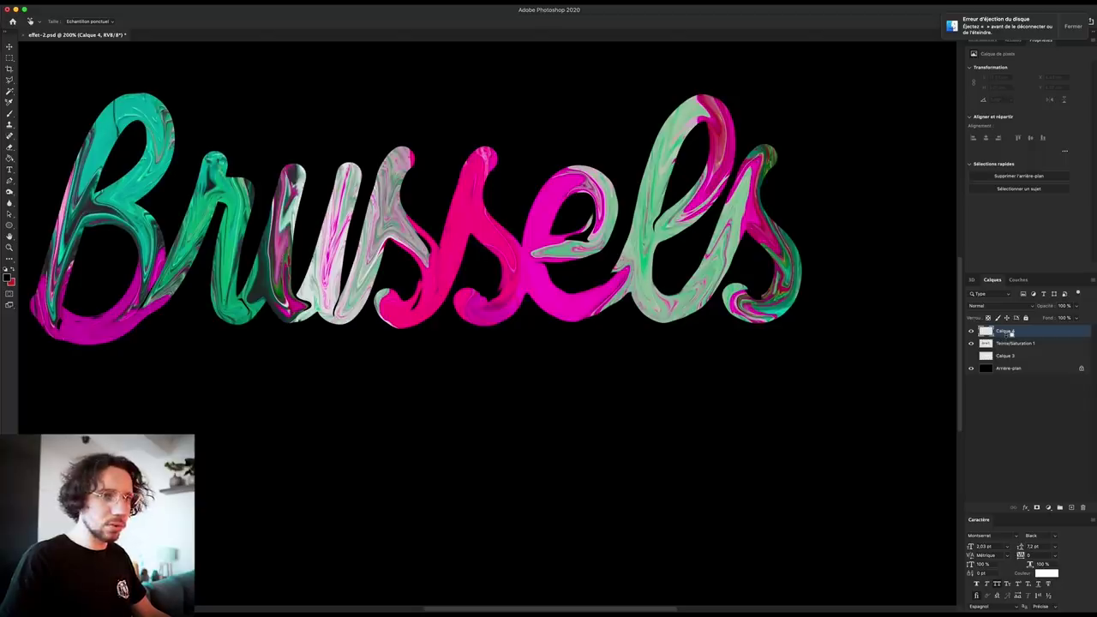
Paint a teal stroke on the pink s with a 156 px brush, then add Calque 5
{"action": "left_click_drag", "start_coordinate": [1009, 333], "coordinate": [1011, 335]}
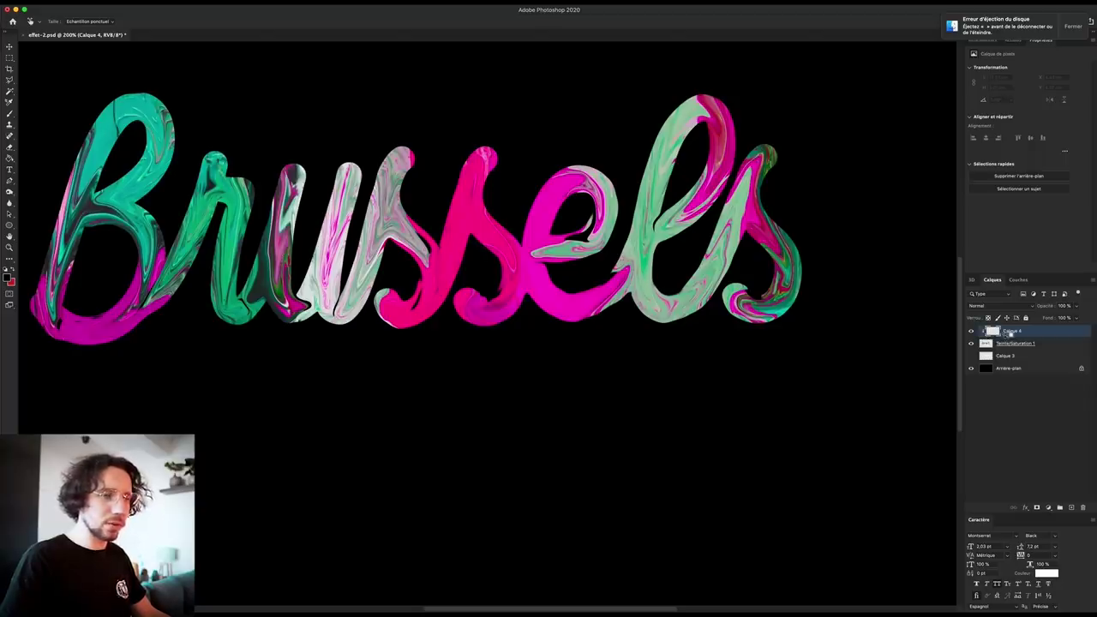
{"action": "key", "text": "b"}
{"action": "mouse_move", "coordinate": [317, 441]}
{"action": "left_mouse_down"}
{"action": "mouse_move", "coordinate": [280, 444]}
{"action": "mouse_move", "coordinate": [296, 442]}
{"action": "left_mouse_up"}
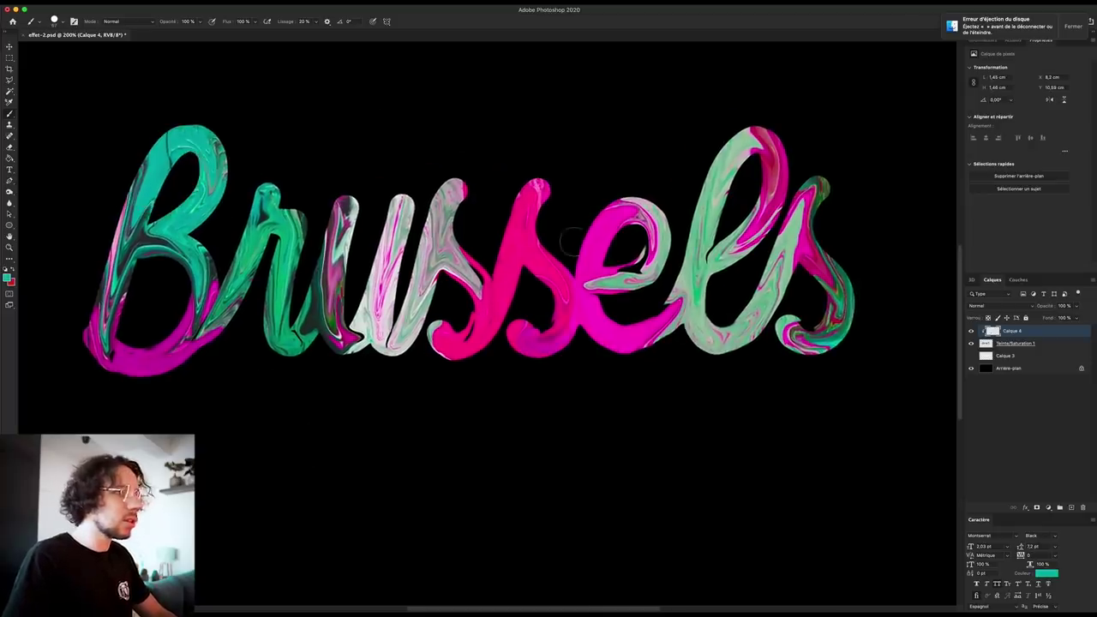
{"action": "left_click_drag", "start_coordinate": [555, 234], "coordinate": [538, 225]}
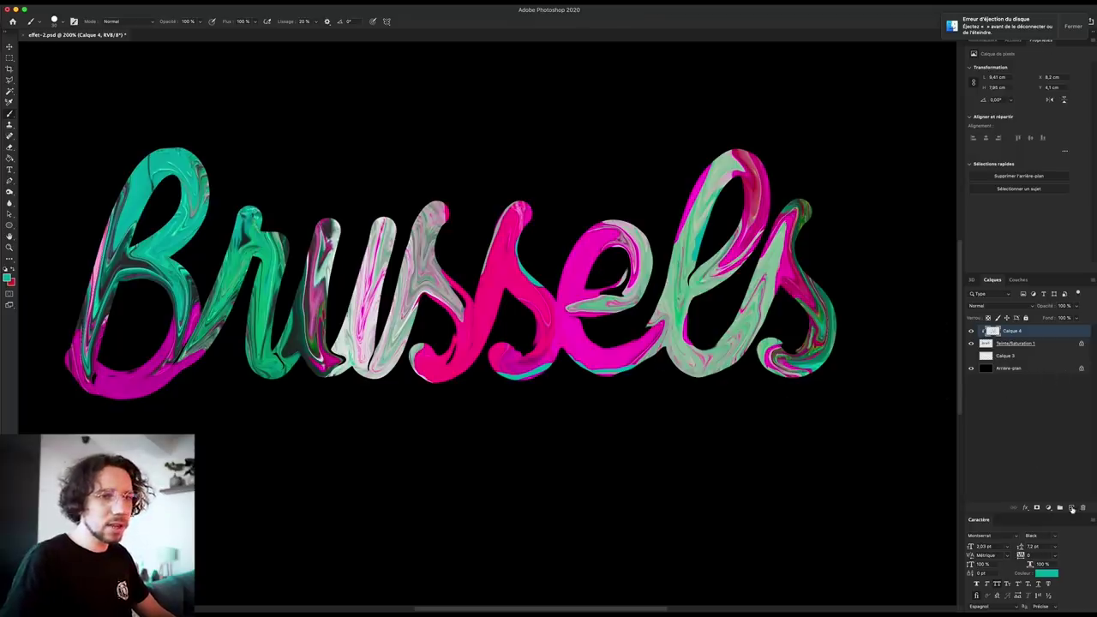
{"action": "left_click", "coordinate": [1072, 508]}
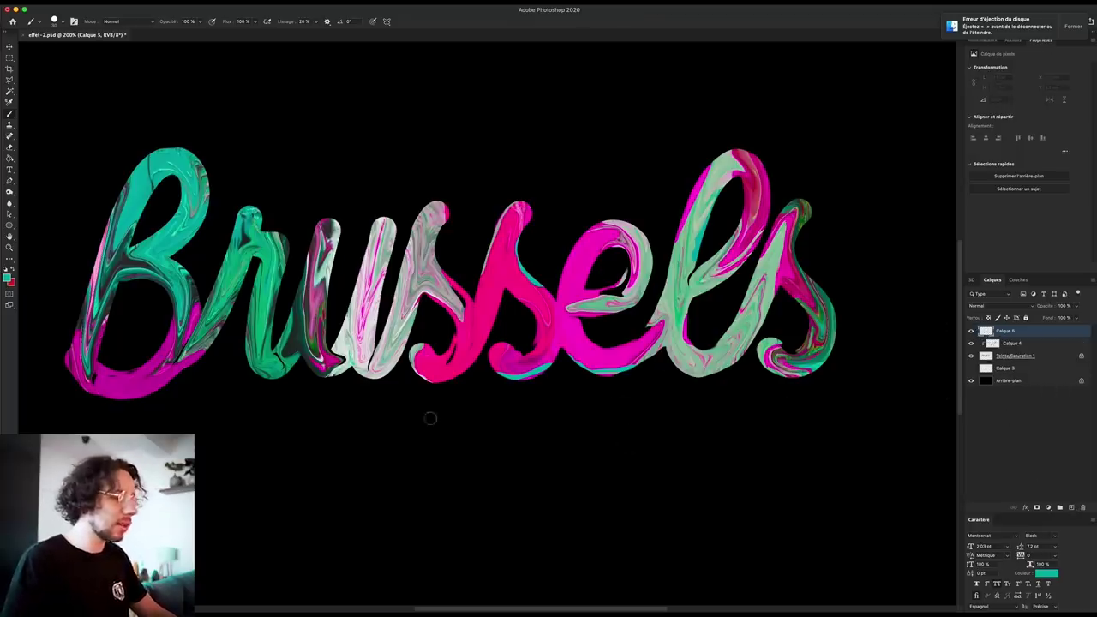
Trace a Pen path around a section of the B and make it a selection
{"action": "key", "text": "p"}
{"action": "scroll", "coordinate": [196, 300], "scroll_direction": "up", "scroll_amount": 3}
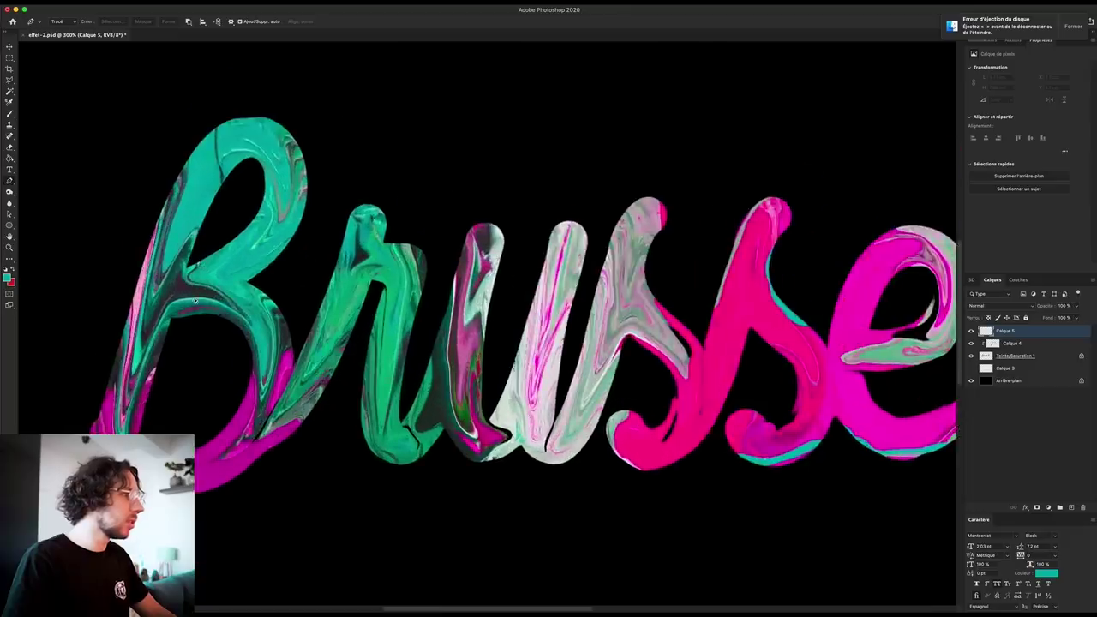
{"action": "scroll", "coordinate": [195, 300], "scroll_direction": "up", "scroll_amount": 2}
{"action": "scroll", "coordinate": [196, 301], "scroll_direction": "up", "scroll_amount": 2}
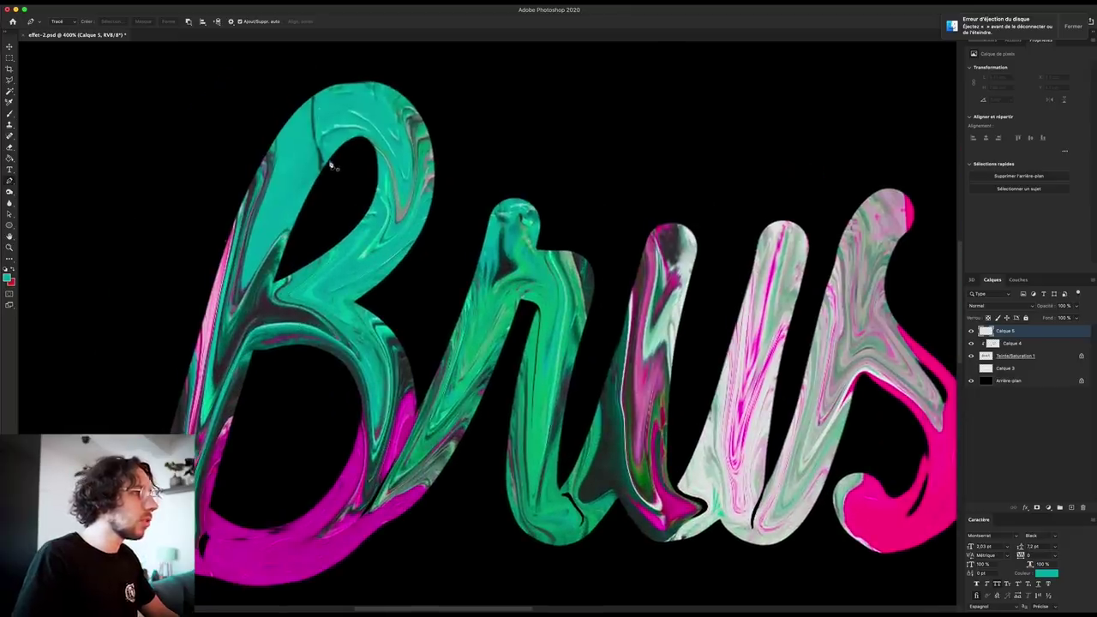
{"action": "left_click", "coordinate": [420, 122]}
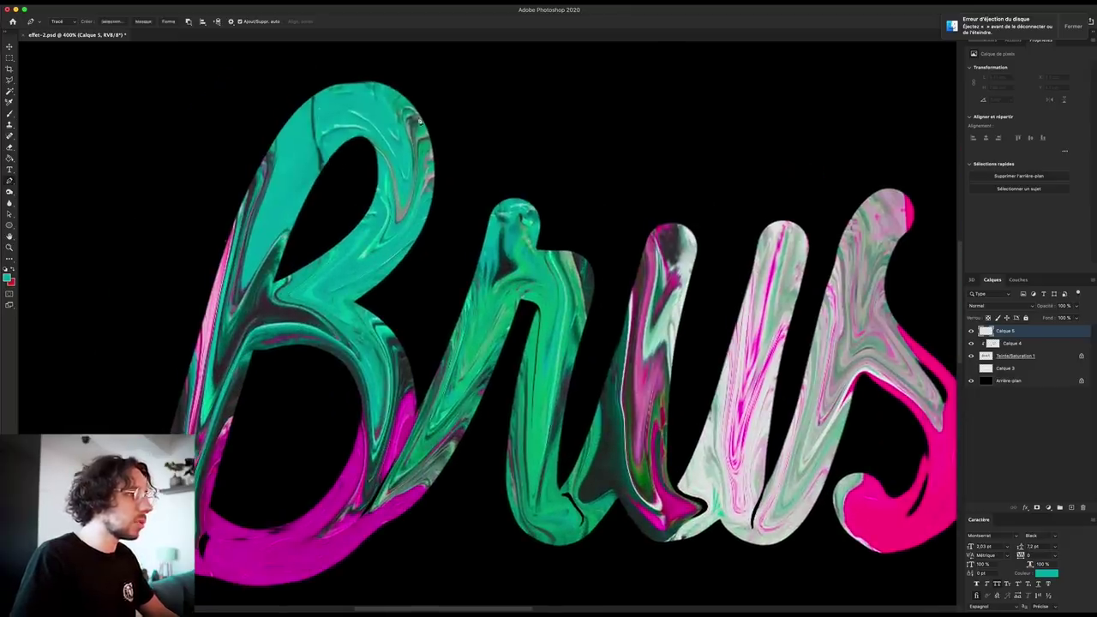
{"action": "left_click", "coordinate": [464, 169]}
{"action": "left_click", "coordinate": [450, 241]}
{"action": "left_click", "coordinate": [429, 278]}
{"action": "left_click", "coordinate": [407, 292]}
{"action": "left_click", "coordinate": [329, 218]}
{"action": "left_click", "coordinate": [328, 163]}
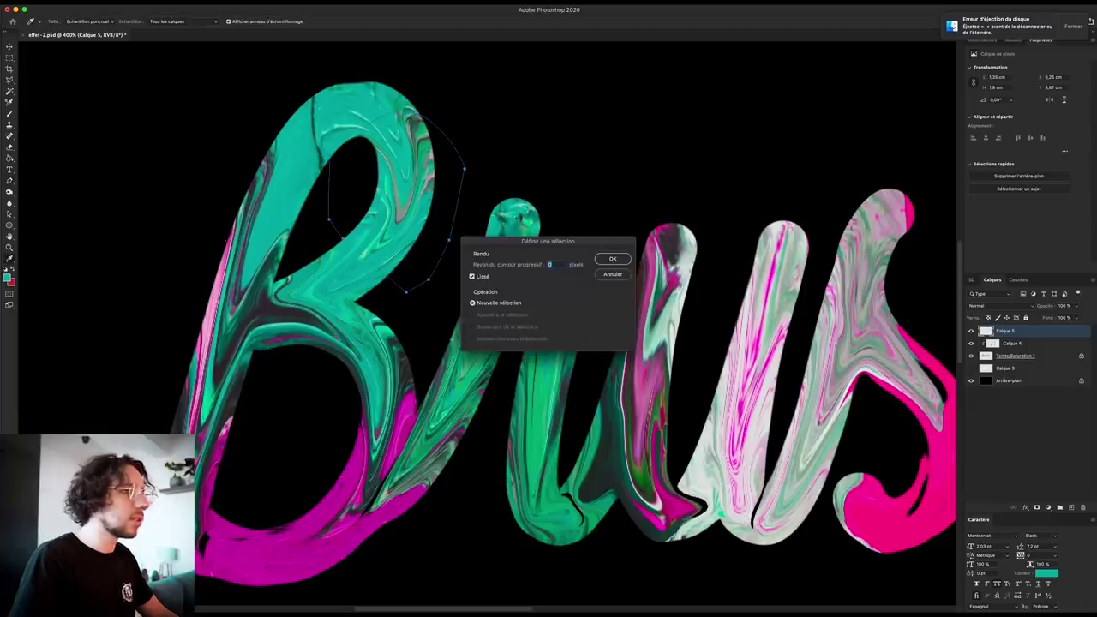
{"action": "left_click", "coordinate": [616, 260]}
Switch to the Brush and enlarge its size
{"action": "key", "text": "b"}
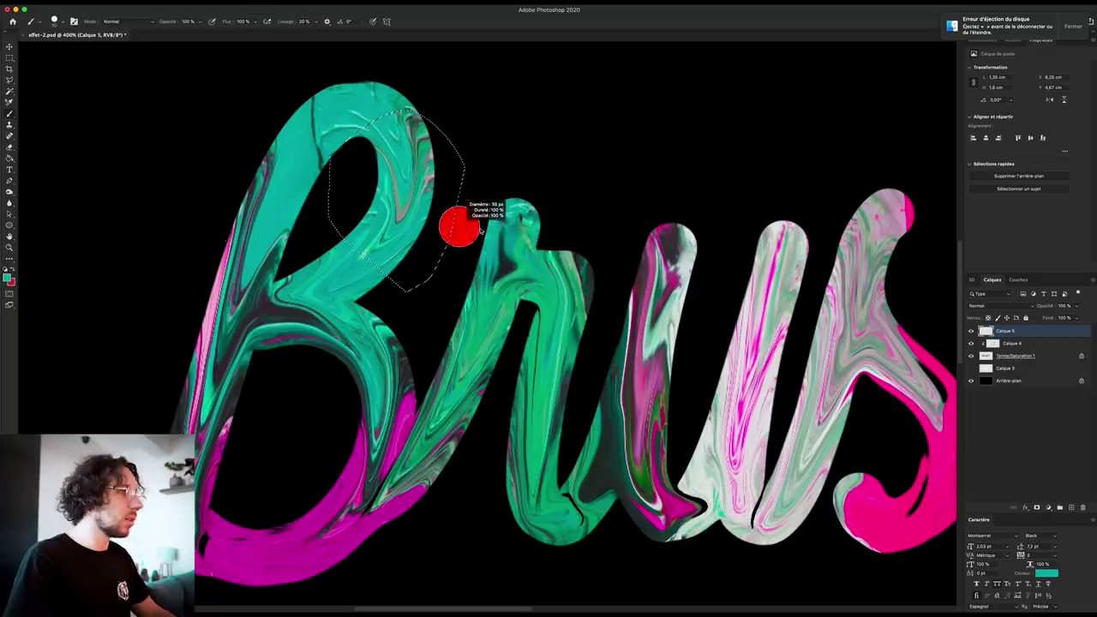
{"action": "scroll", "coordinate": [435, 171], "scroll_direction": "down", "scroll_amount": 1}
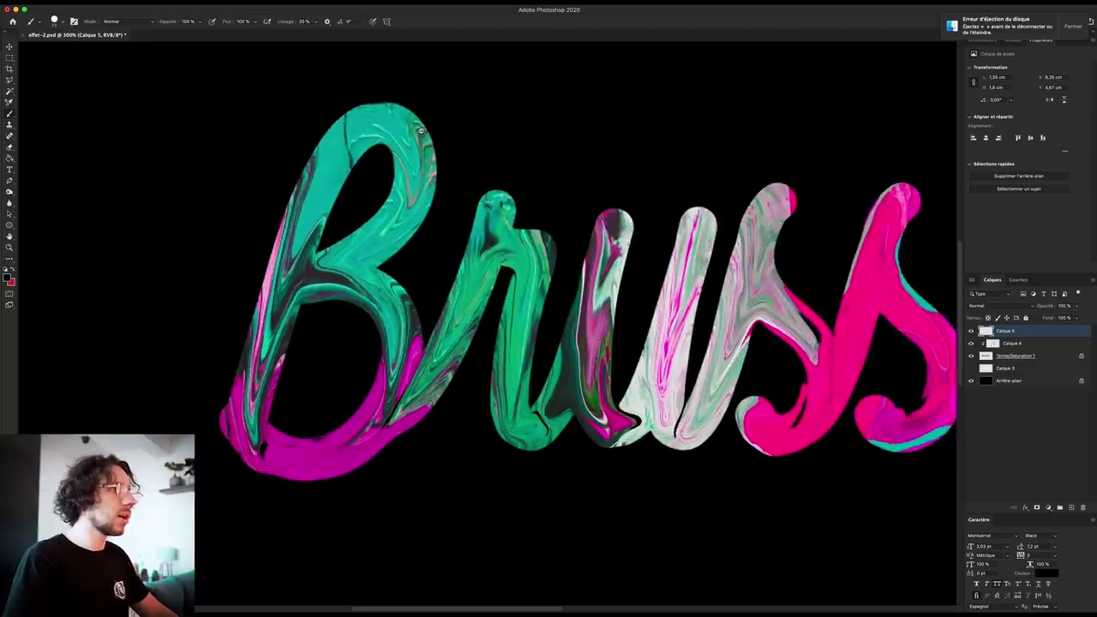
{"action": "scroll", "coordinate": [435, 171], "scroll_direction": "down", "scroll_amount": 1}
{"action": "right_click", "coordinate": [448, 114]}
{"action": "key", "text": "Return"}
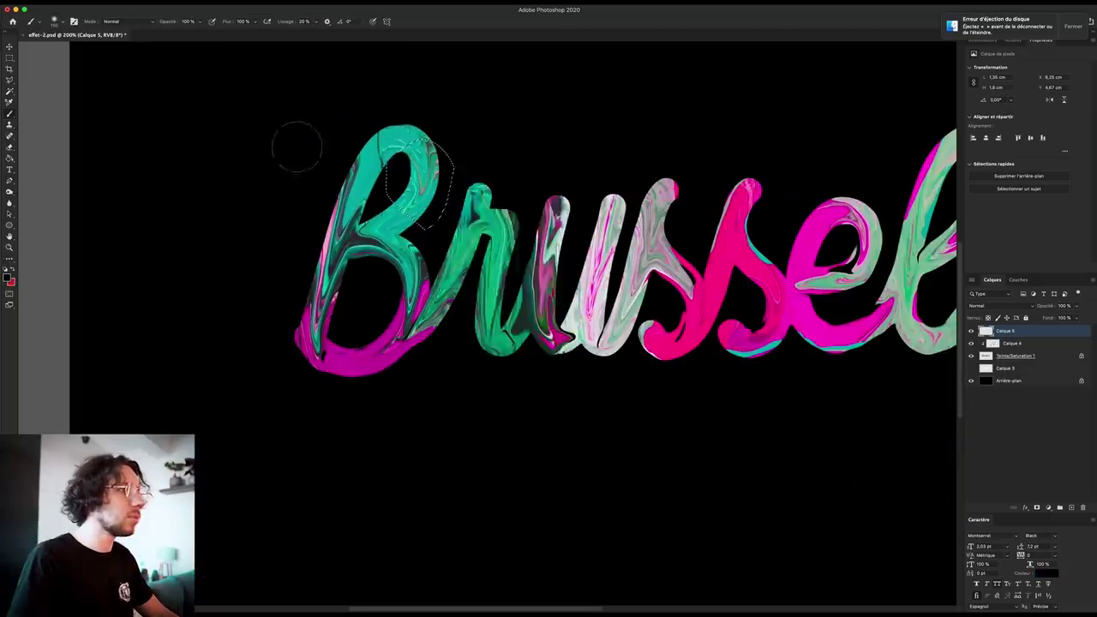
{"action": "scroll", "coordinate": [294, 147], "scroll_direction": "up", "scroll_amount": 3}
{"action": "key", "text": "bracketright"}
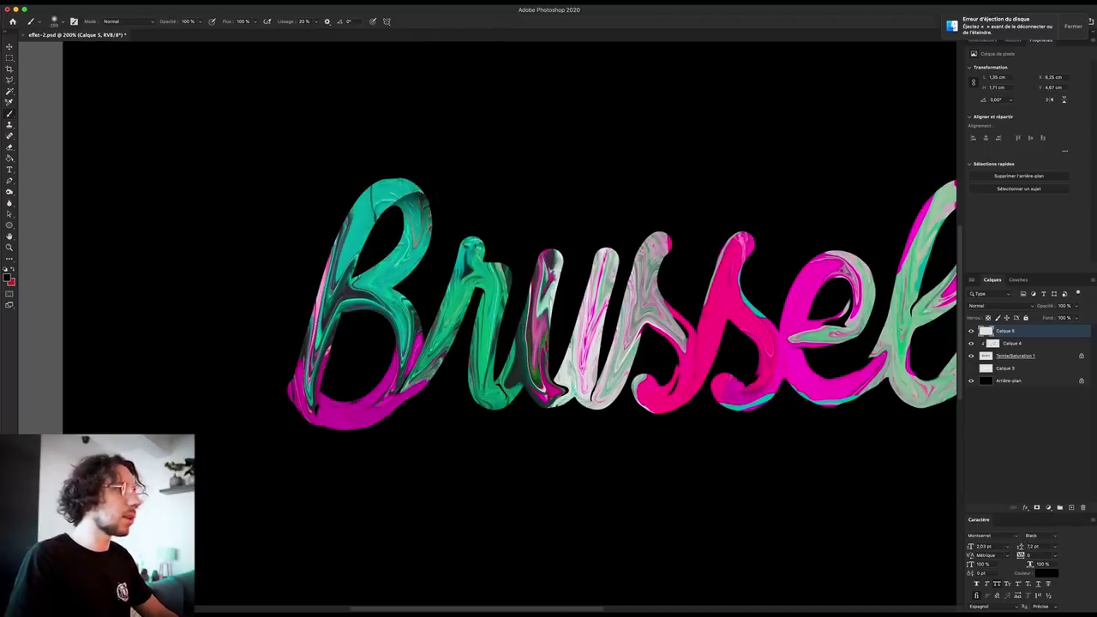
Zoom in, trace a second path along the B stroke, and convert it to a selection
{"action": "key", "text": "ctrl+plus"}
{"action": "key", "text": "p"}
{"action": "scroll", "coordinate": [269, 294], "scroll_direction": "up", "scroll_amount": 1}
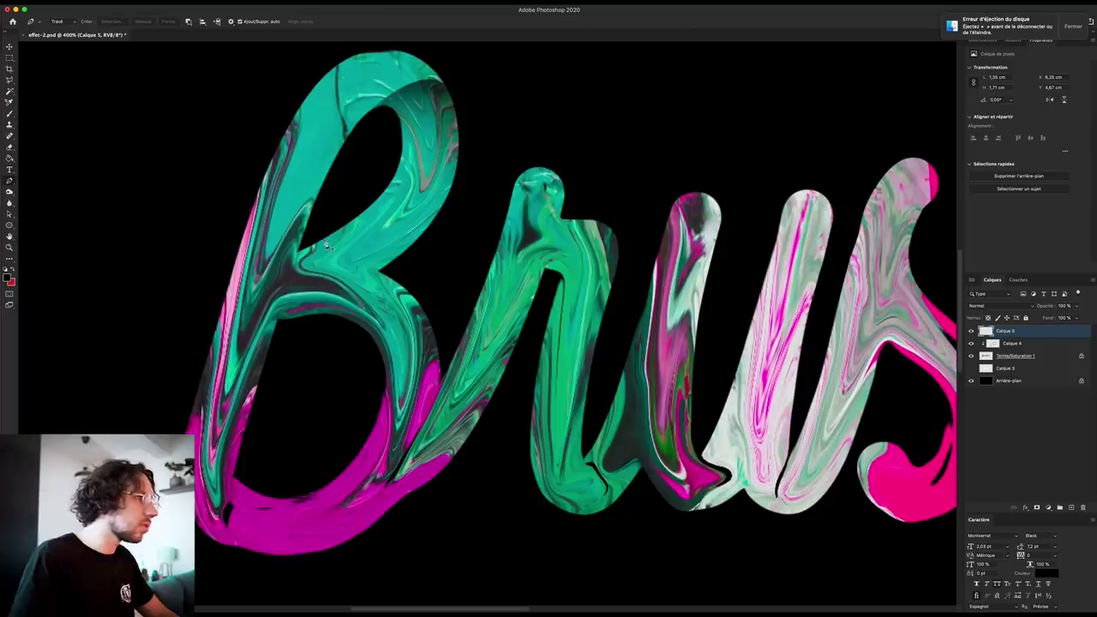
{"action": "left_click", "coordinate": [322, 241]}
{"action": "left_click", "coordinate": [269, 262]}
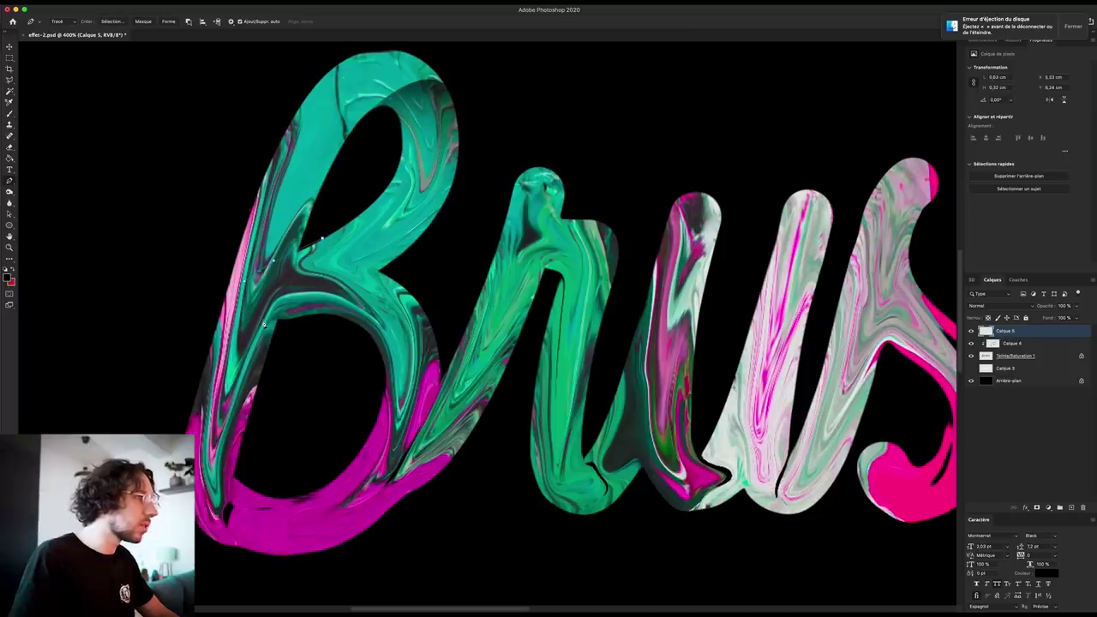
{"action": "right_click", "coordinate": [309, 307]}
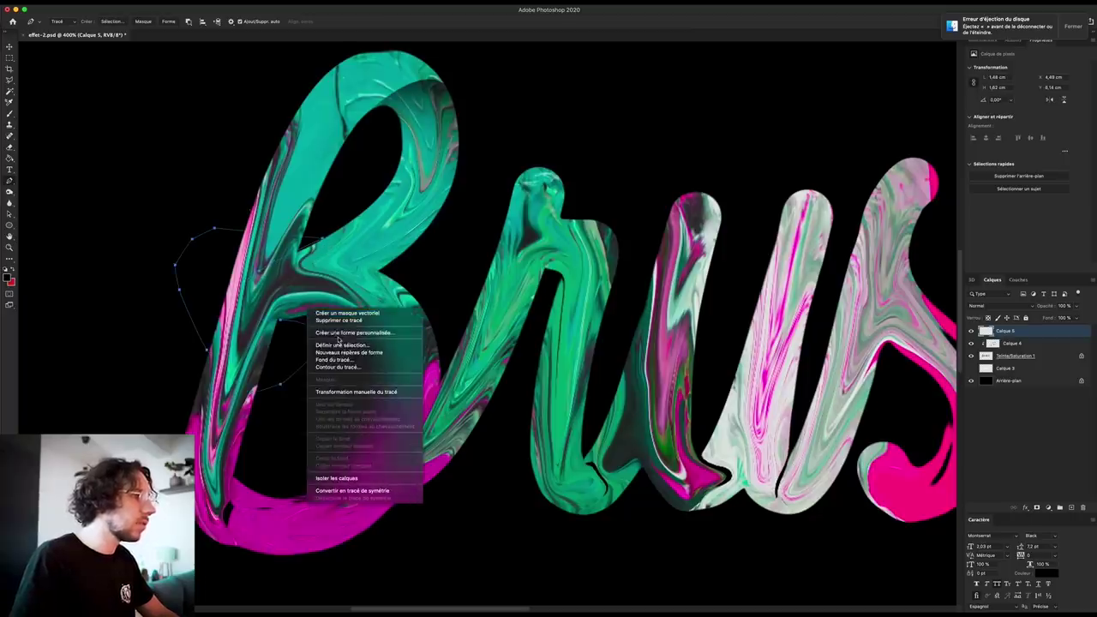
{"action": "left_click", "coordinate": [340, 346]}
{"action": "key", "text": "Return"}
Pan over to the u–s strokes with the Pen tool ready to trace them
{"action": "key", "text": "b"}
{"action": "scroll", "coordinate": [480, 317], "scroll_direction": "right", "scroll_amount": 5}
{"action": "scroll", "coordinate": [480, 317], "scroll_direction": "down", "scroll_amount": 3}
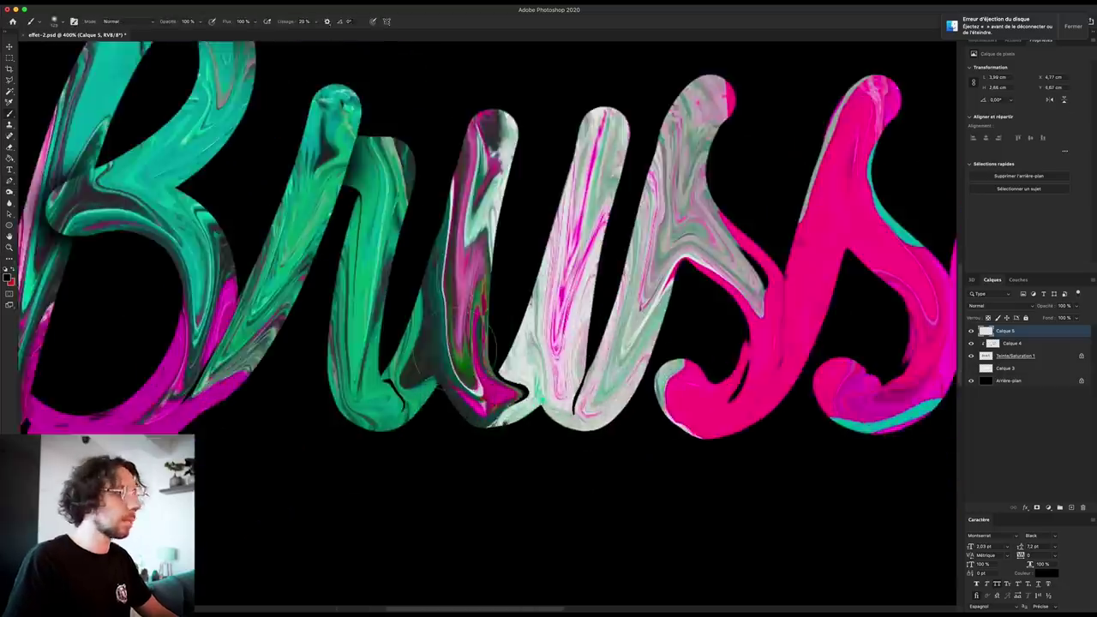
{"action": "scroll", "coordinate": [481, 343], "scroll_direction": "right", "scroll_amount": 5}
{"action": "scroll", "coordinate": [515, 403], "scroll_direction": "down", "scroll_amount": 5}
{"action": "scroll", "coordinate": [515, 403], "scroll_direction": "up", "scroll_amount": 4}
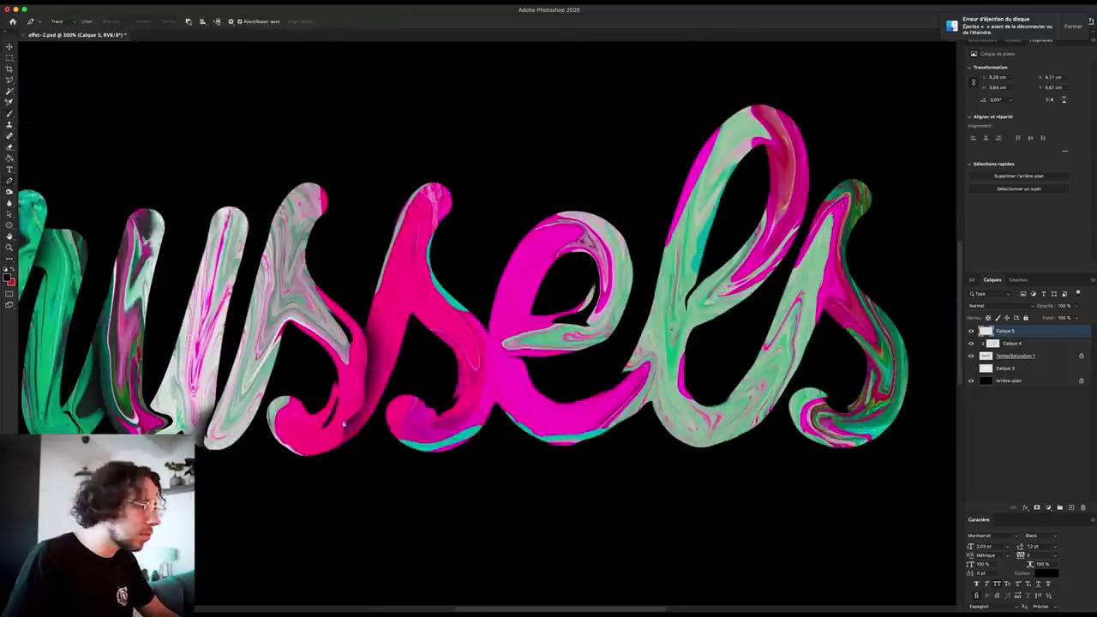
{"action": "scroll", "coordinate": [425, 374], "scroll_direction": "right", "scroll_amount": 2}
{"action": "scroll", "coordinate": [694, 412], "scroll_direction": "down", "scroll_amount": 5}
{"action": "key", "text": "p"}
{"action": "scroll", "coordinate": [429, 386], "scroll_direction": "up", "scroll_amount": 5}
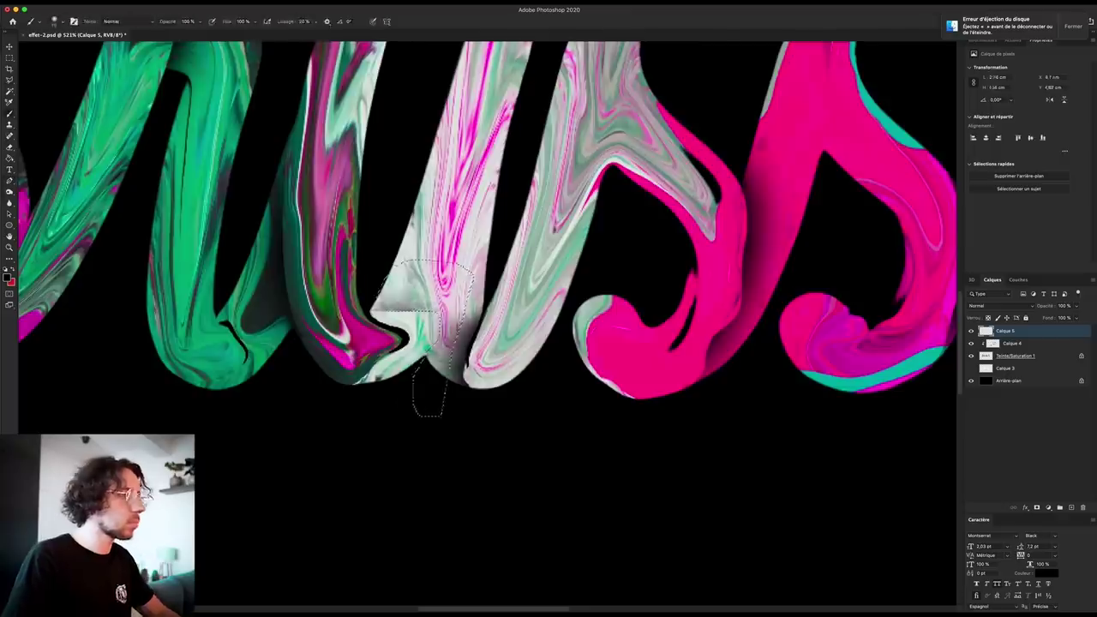
{"action": "scroll", "coordinate": [696, 186], "scroll_direction": "right", "scroll_amount": 4}
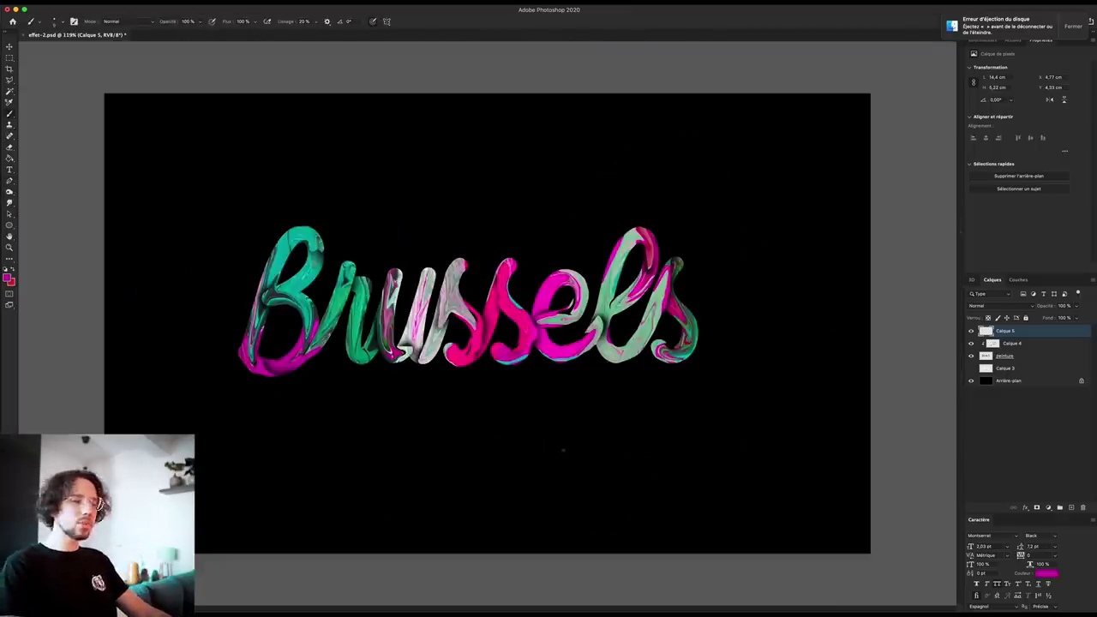
On a new layer, paint magenta drips and a green drip below the u with a hard round brush
{"action": "key", "text": "ctrl+plus"}
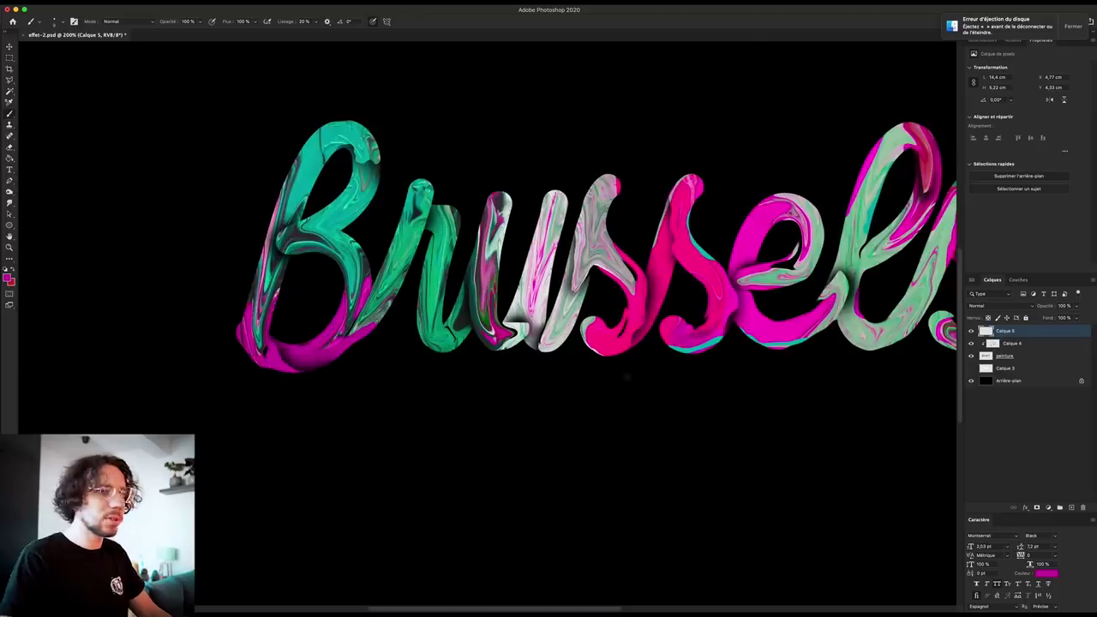
{"action": "left_click", "coordinate": [1072, 508]}
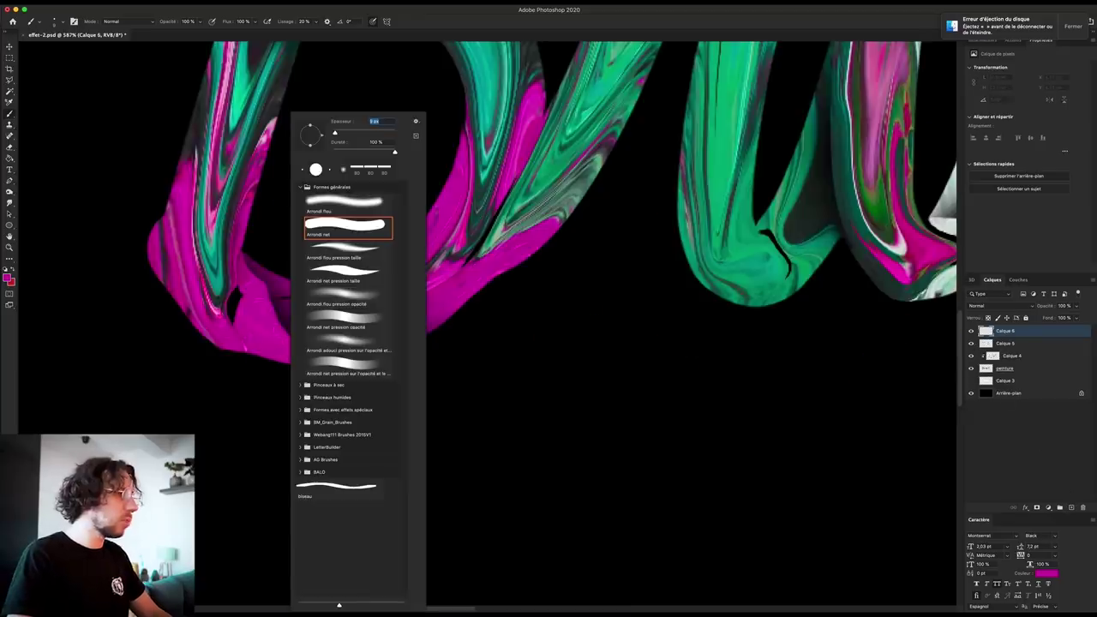
{"action": "left_click", "coordinate": [213, 416]}
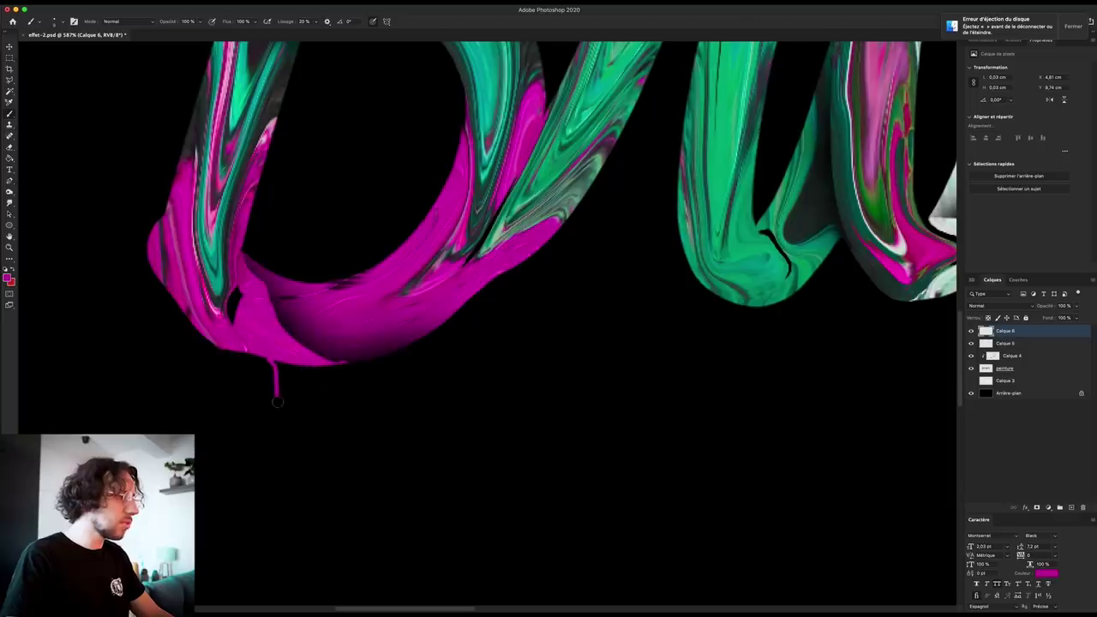
{"action": "left_click_drag", "start_coordinate": [283, 369], "coordinate": [281, 451]}
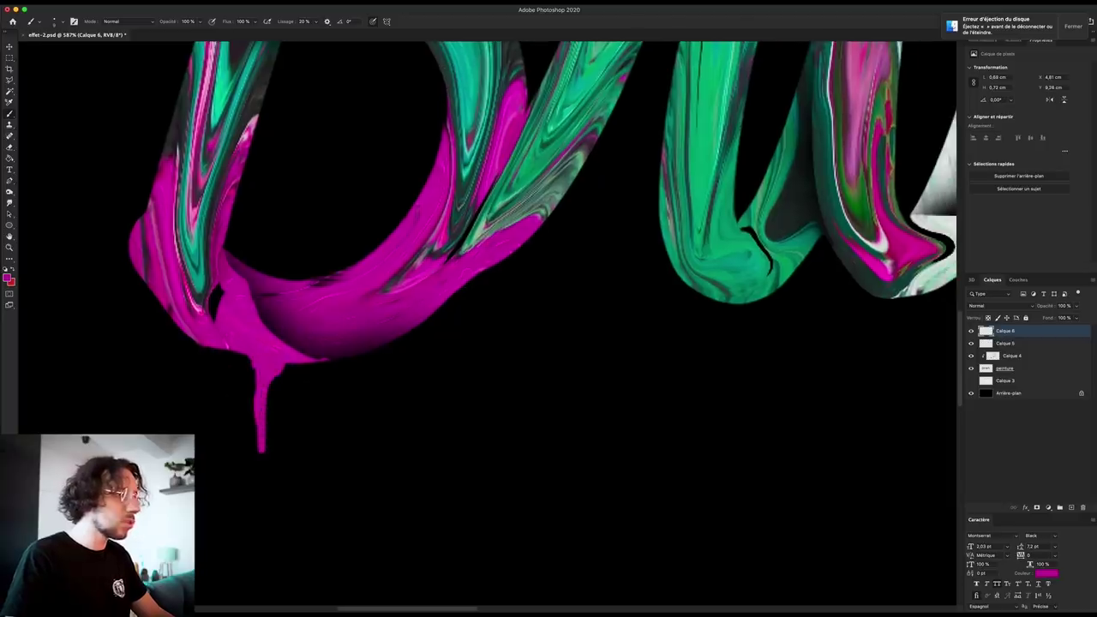
{"action": "left_click_drag", "start_coordinate": [470, 332], "coordinate": [490, 273]}
{"action": "left_click_drag", "start_coordinate": [477, 328], "coordinate": [478, 271]}
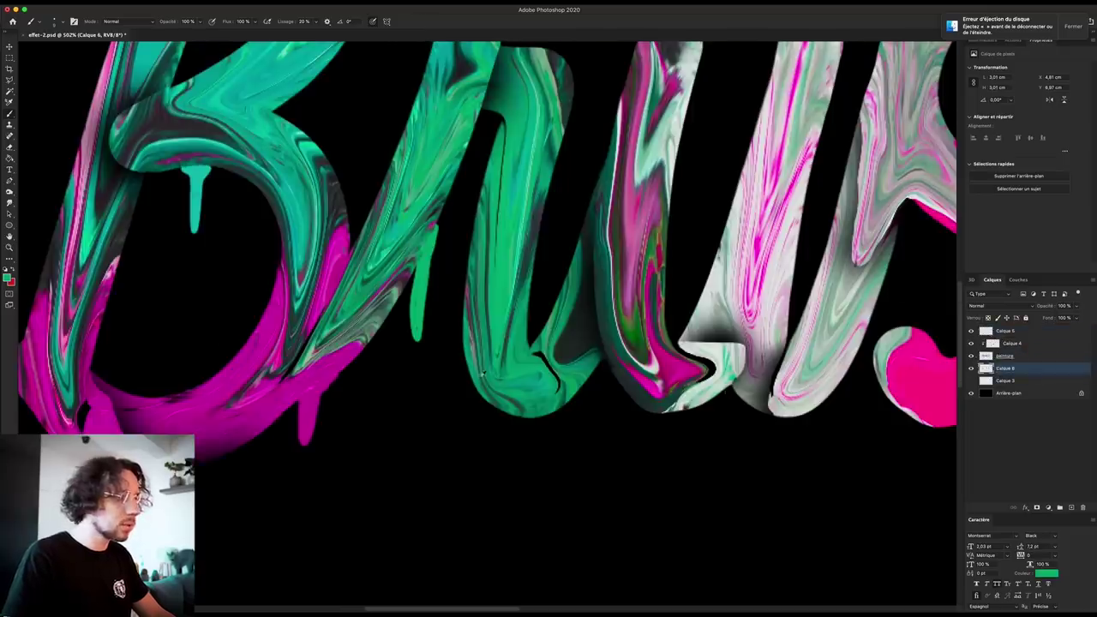
{"action": "left_click_drag", "start_coordinate": [497, 407], "coordinate": [504, 474]}
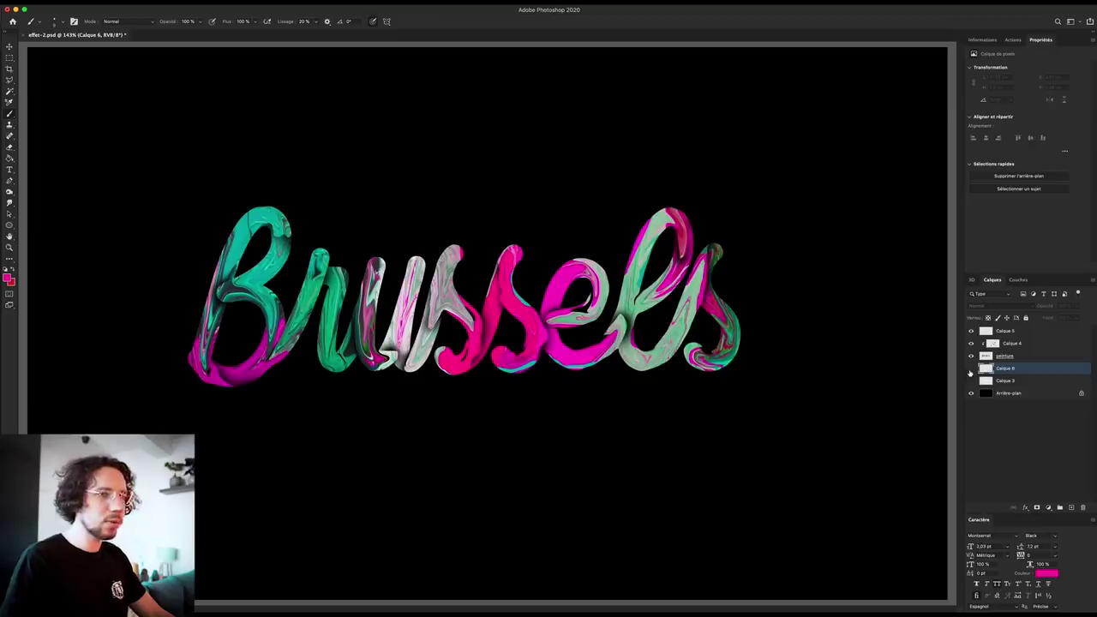
With the black background hidden, merge all visible layers into a new top layer
{"action": "left_click", "coordinate": [972, 369]}
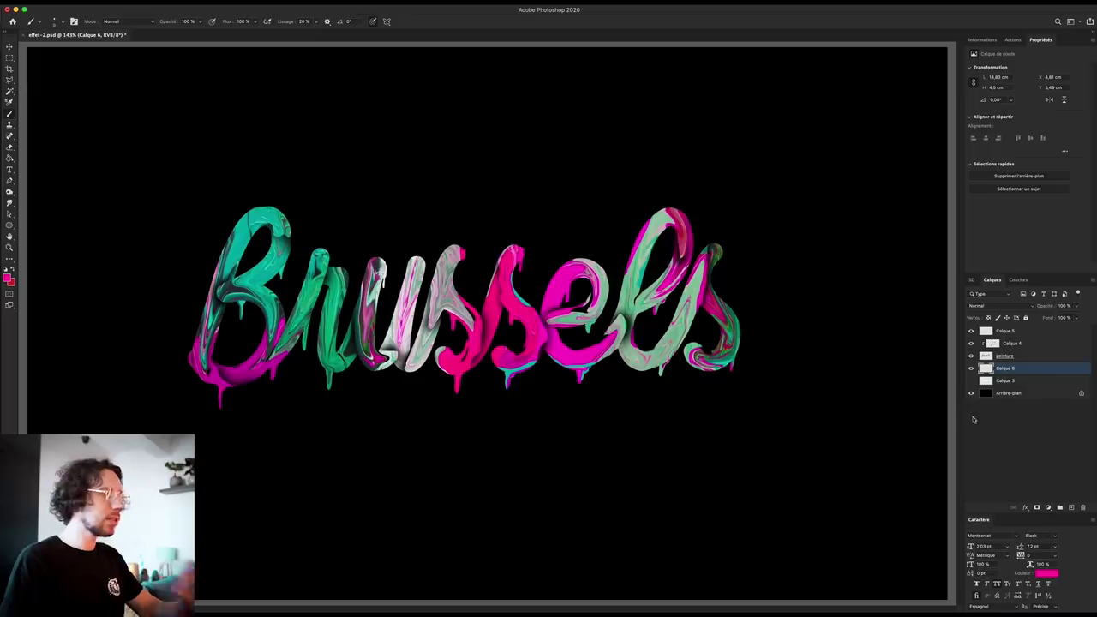
{"action": "key", "text": "alt+period"}
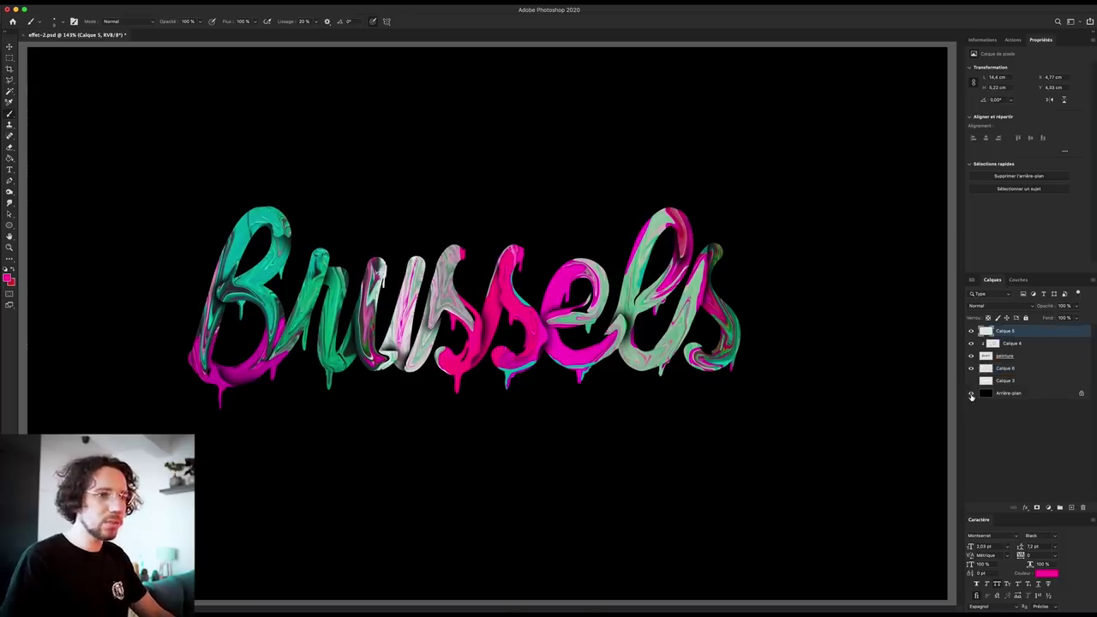
{"action": "left_click", "coordinate": [971, 393]}
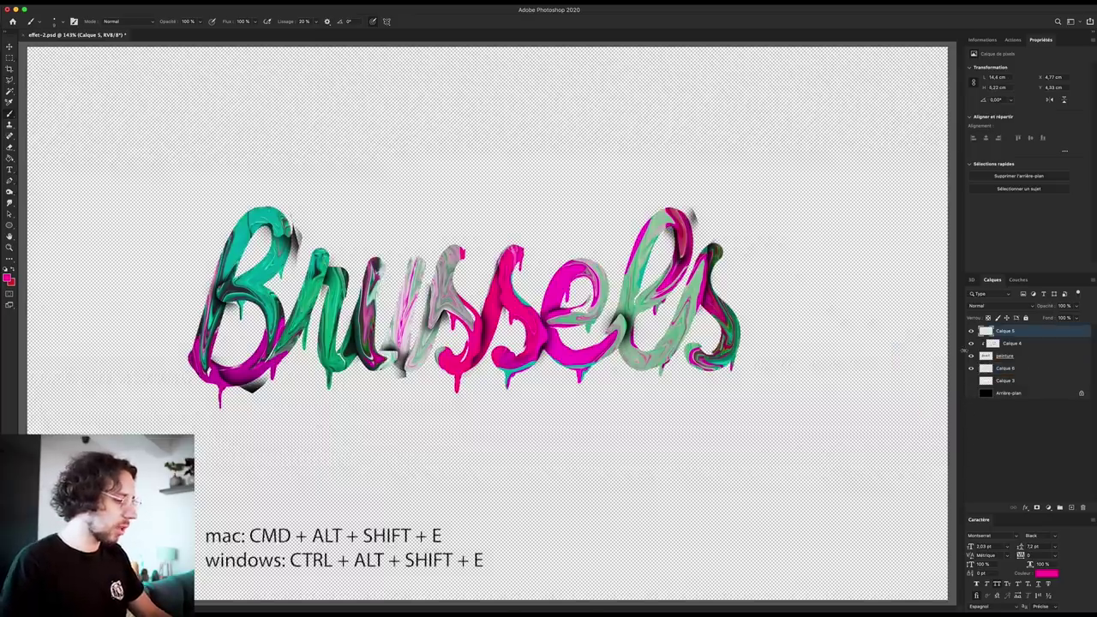
{"action": "key", "text": "ctrl+alt+shift+e"}
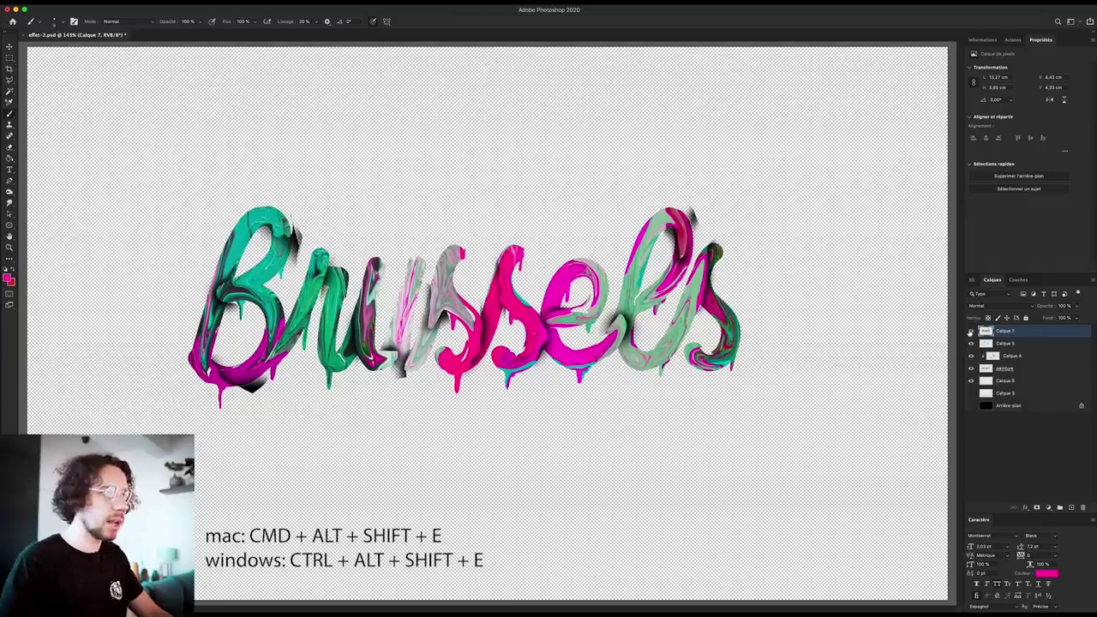
{"action": "left_click", "coordinate": [971, 406]}
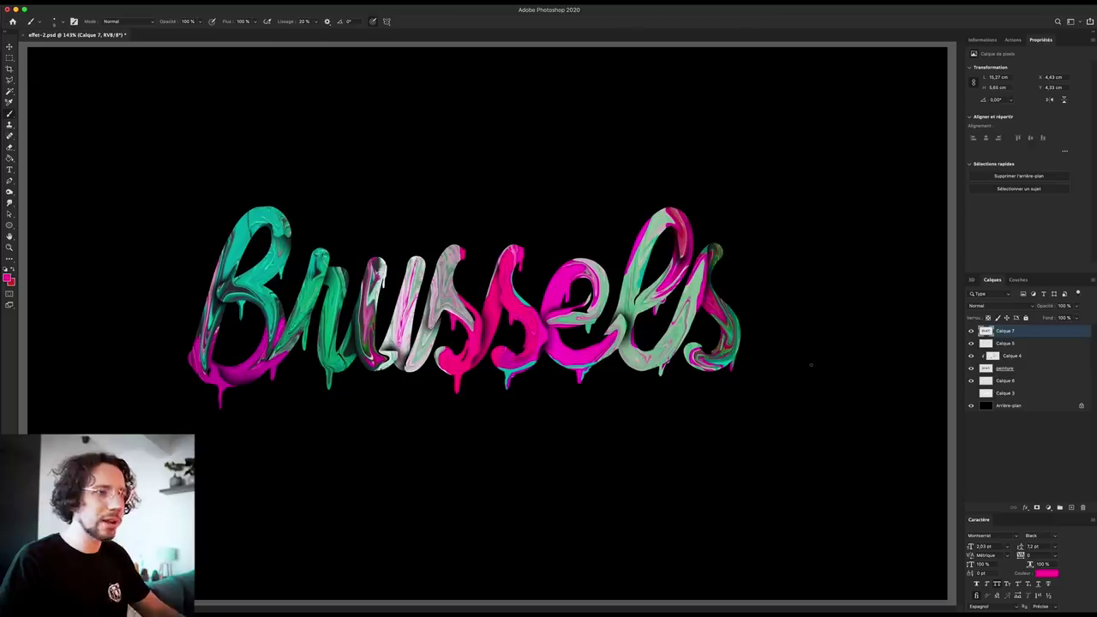
Set the merged layer to Superposition, blur it 25 px, and add an inverted black mask
{"action": "left_click", "coordinate": [1028, 310]}
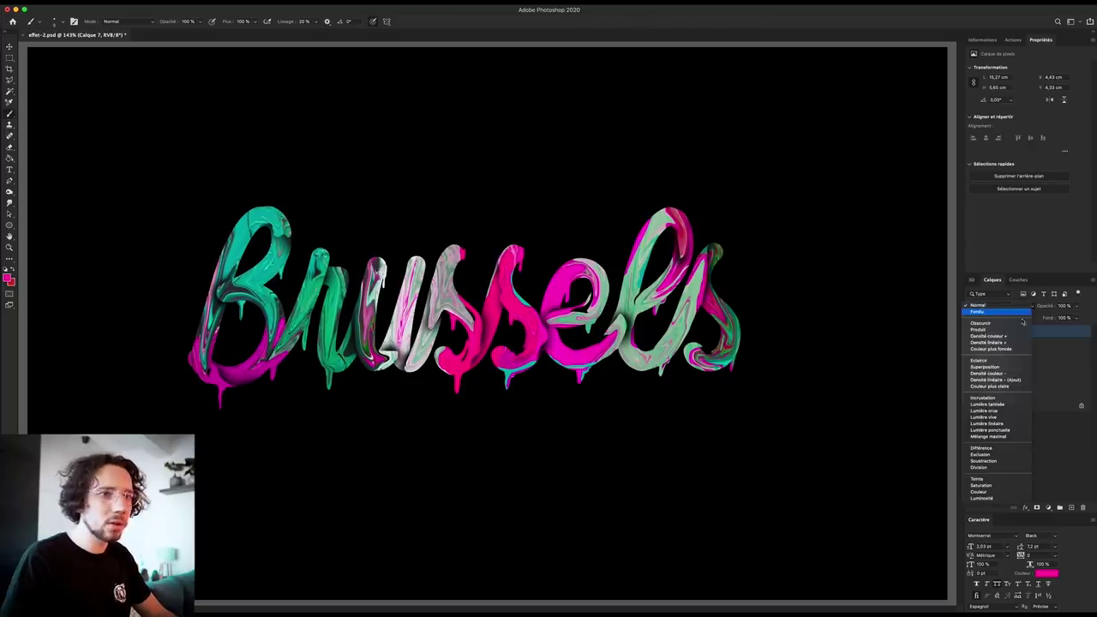
{"action": "left_click", "coordinate": [995, 367]}
{"action": "left_click", "coordinate": [245, 1]}
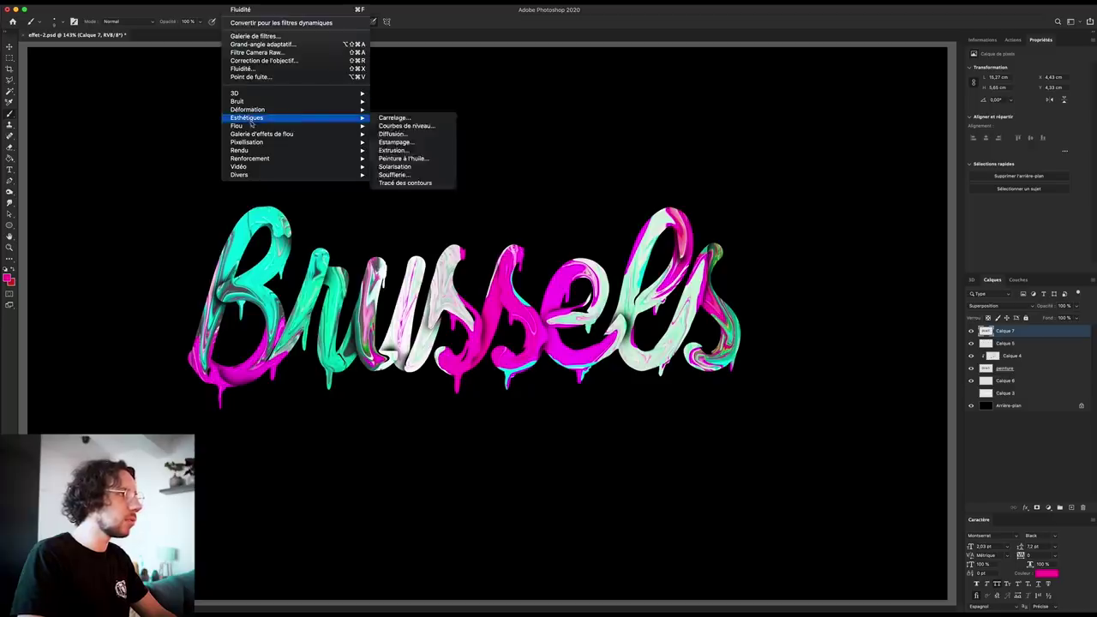
{"action": "mouse_move", "coordinate": [238, 126]}
{"action": "left_click", "coordinate": [405, 167]}
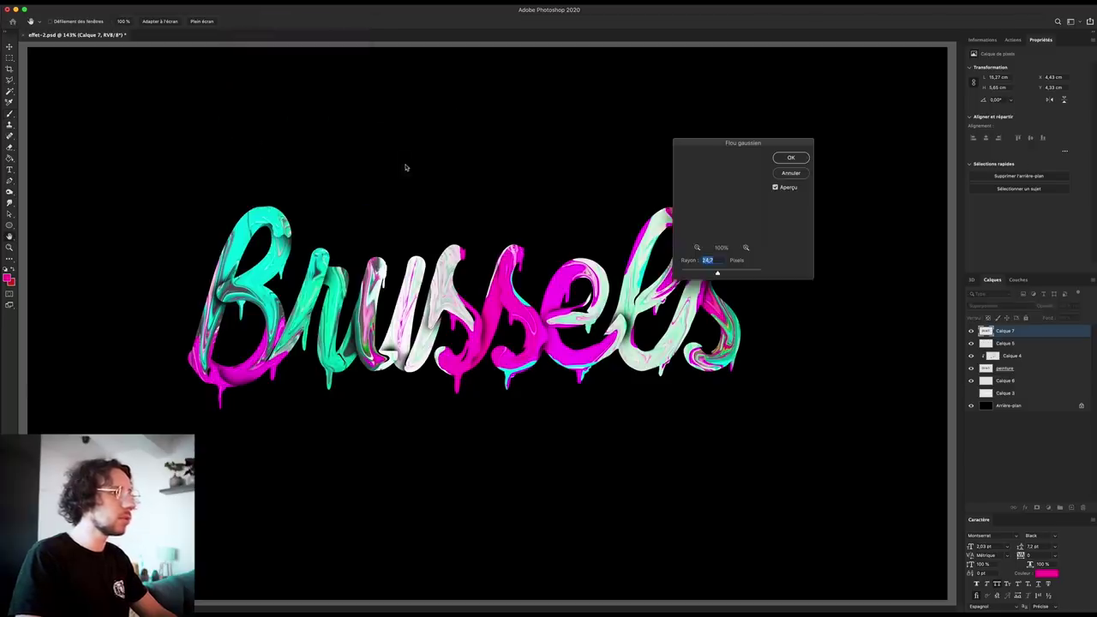
{"action": "type", "text": "25"}
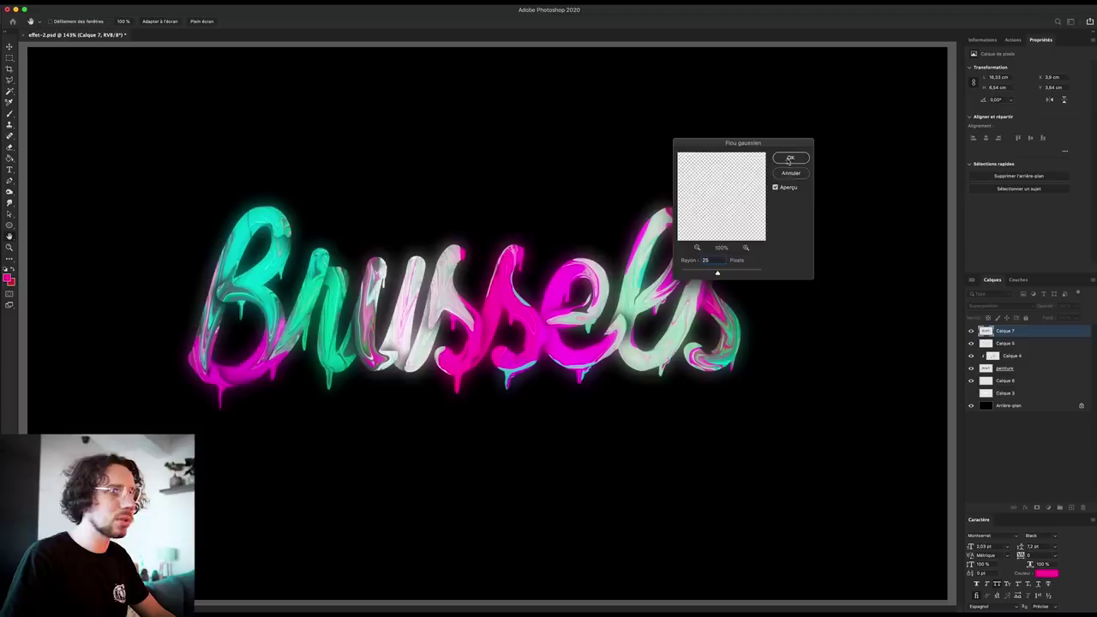
{"action": "left_click", "coordinate": [789, 159]}
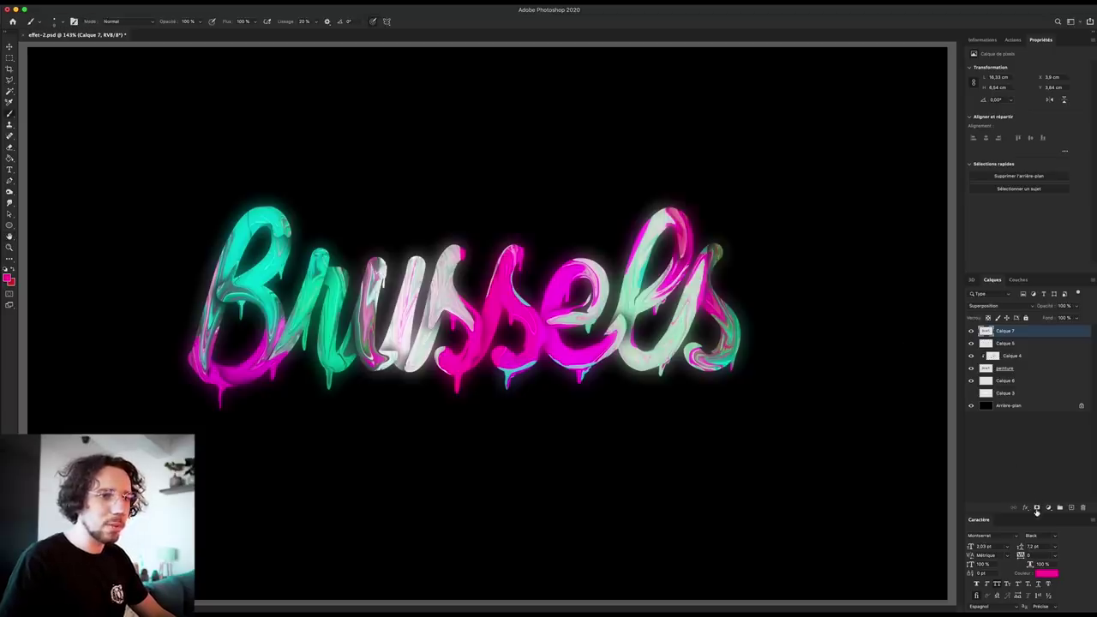
{"action": "left_click", "coordinate": [1037, 507]}
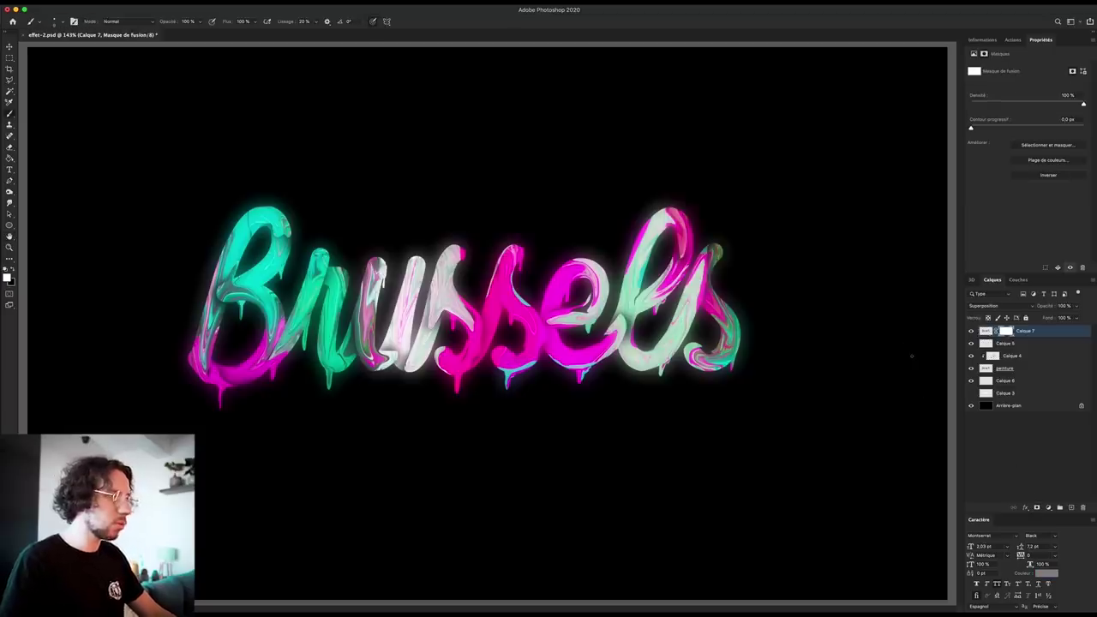
{"action": "key", "text": "ctrl+i"}
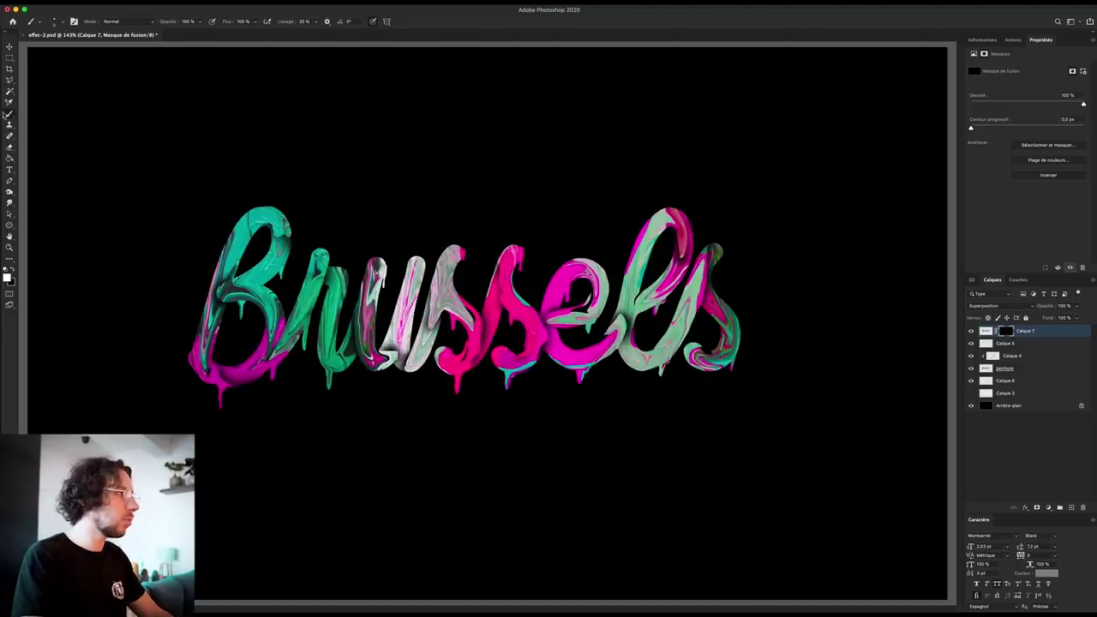
With a soft round brush, paint the mask open over the lower B, the l and e, and the last s
{"action": "right_click", "coordinate": [300, 114]}
{"action": "double_click", "coordinate": [335, 205]}
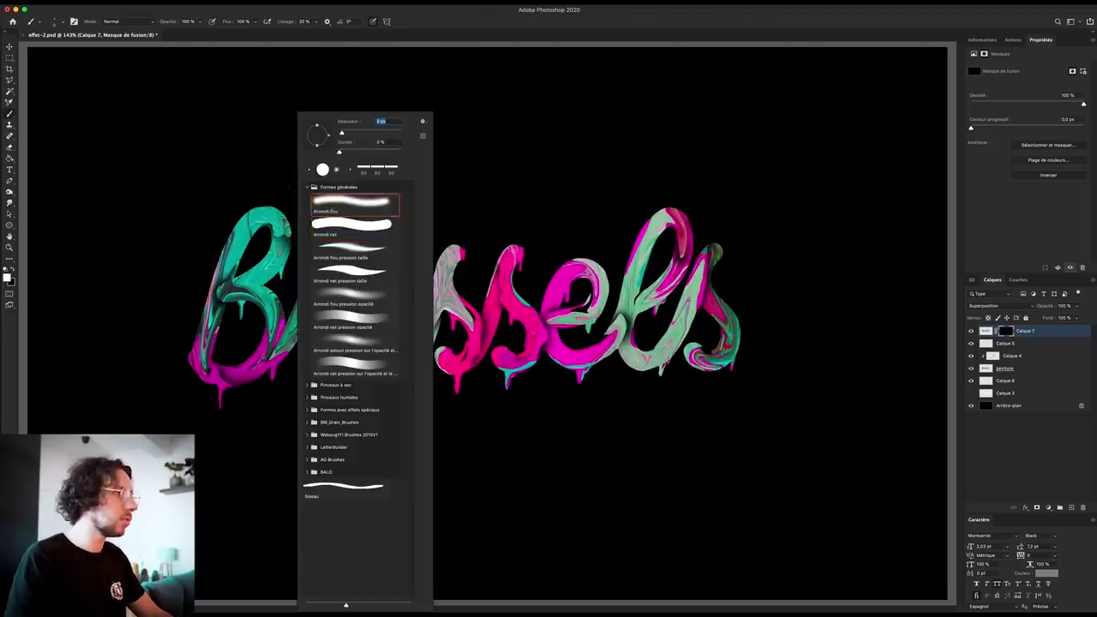
{"action": "left_click_drag", "start_coordinate": [128, 257], "coordinate": [289, 201]}
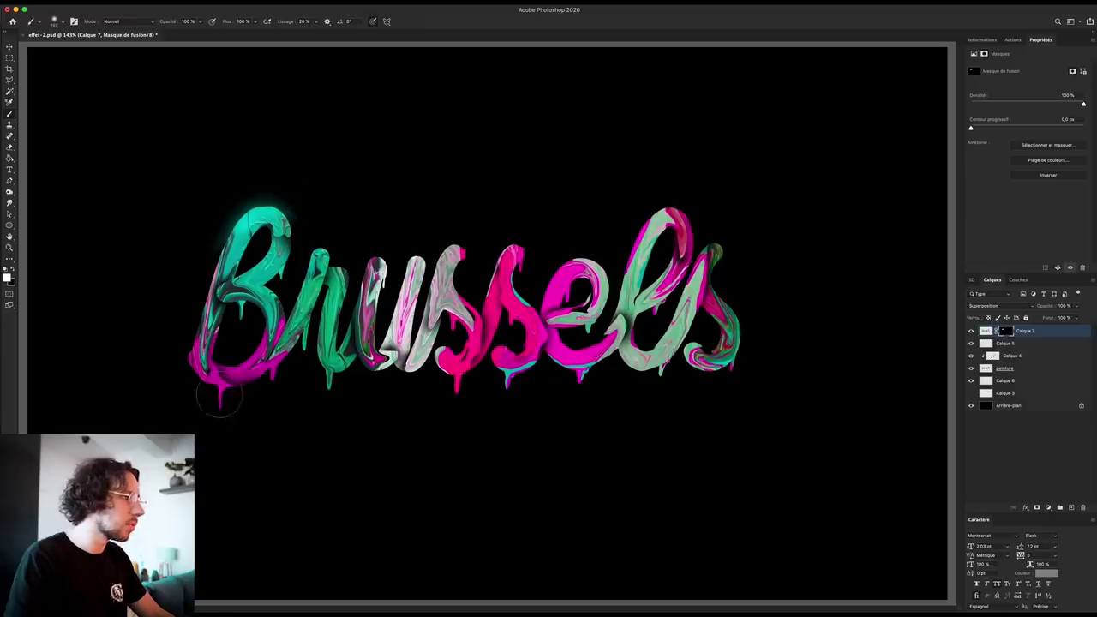
{"action": "left_click_drag", "start_coordinate": [168, 369], "coordinate": [205, 381]}
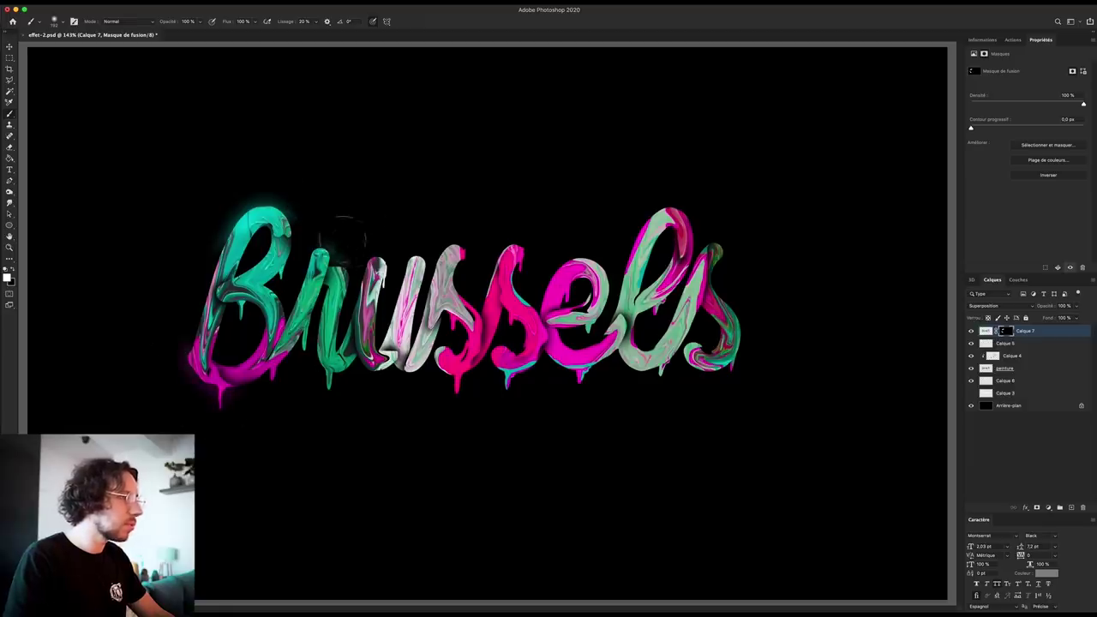
{"action": "left_click_drag", "start_coordinate": [557, 270], "coordinate": [673, 206]}
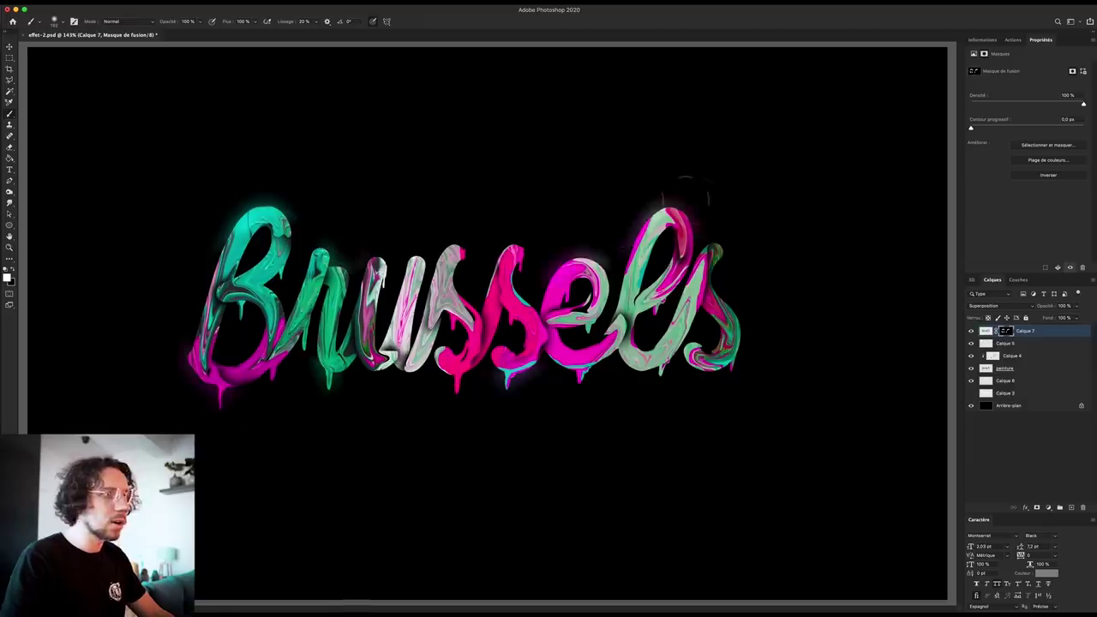
{"action": "mouse_move", "coordinate": [741, 233]}
{"action": "left_mouse_down"}
{"action": "mouse_move", "coordinate": [727, 288]}
{"action": "mouse_move", "coordinate": [734, 368]}
{"action": "left_mouse_up"}
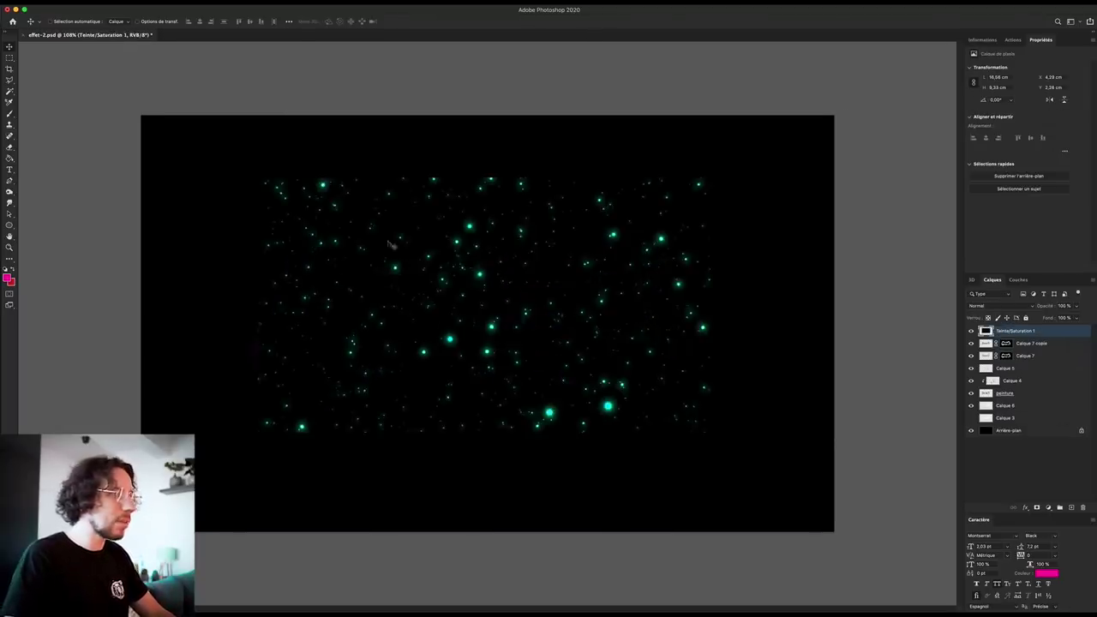
Set Teinte/Saturation 1 to Superposition and hide it behind an inverted layer mask
{"action": "left_click", "coordinate": [1017, 306]}
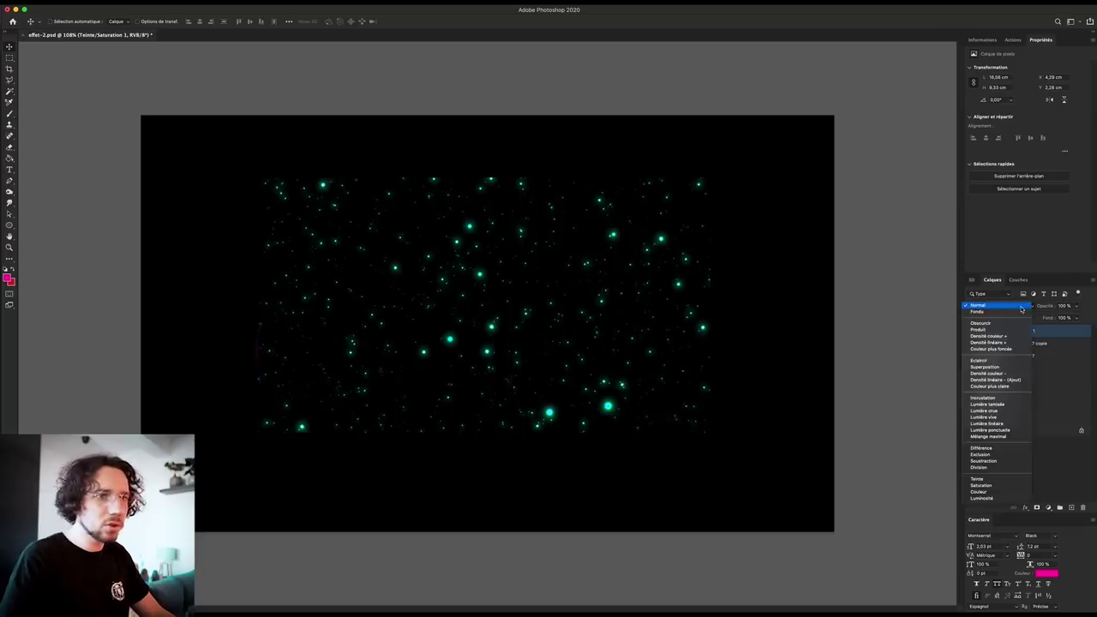
{"action": "left_click", "coordinate": [989, 368]}
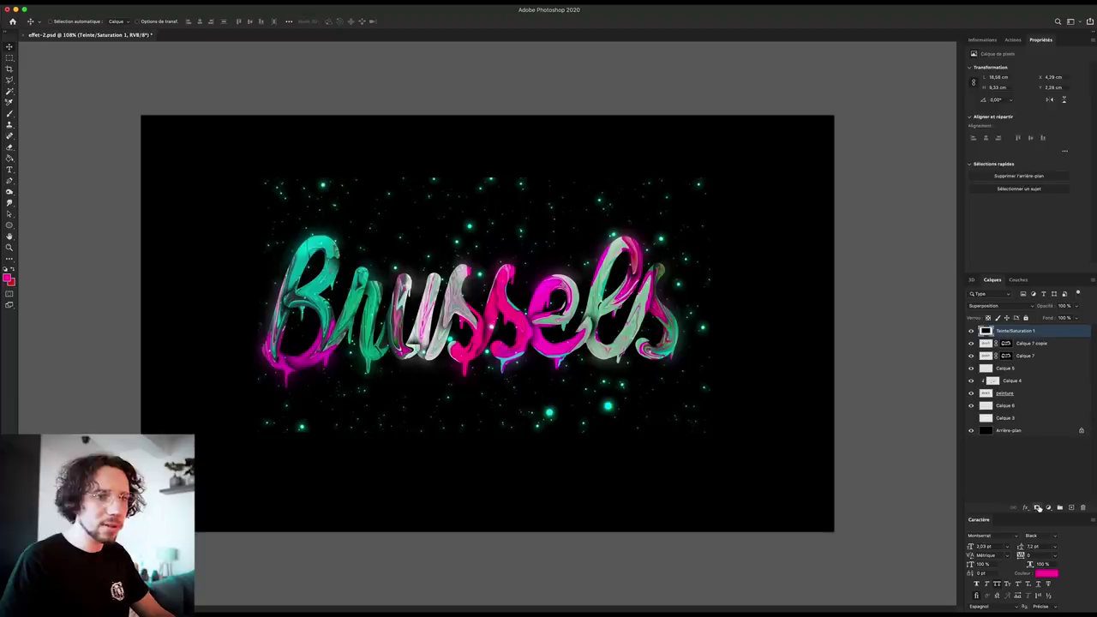
{"action": "left_click", "coordinate": [1038, 508]}
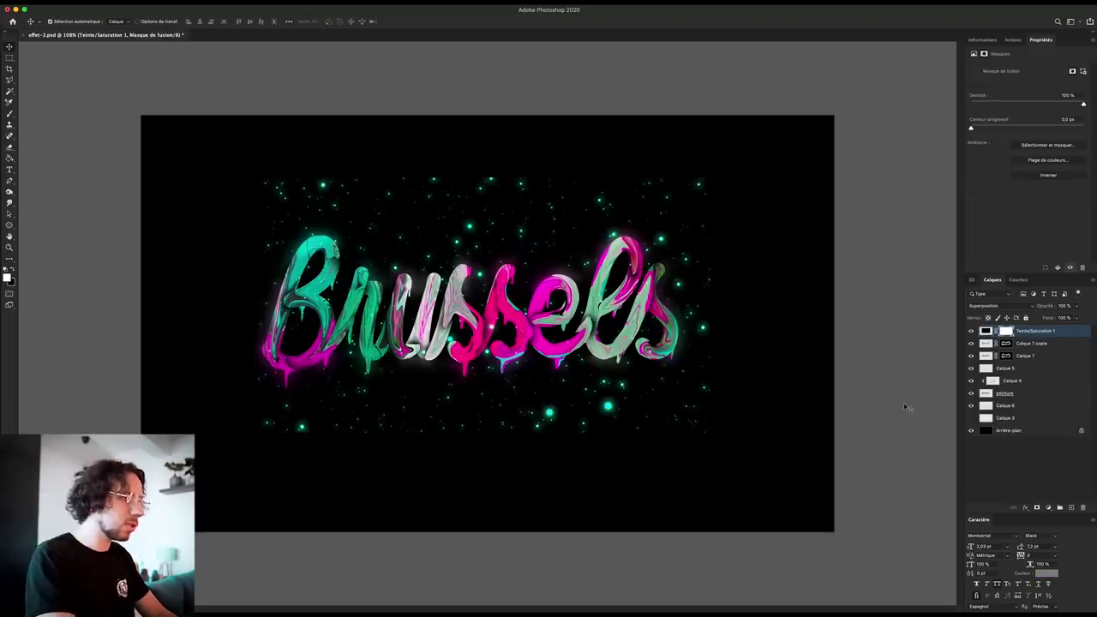
{"action": "key", "text": "ctrl+i"}
{"action": "key", "text": "b"}
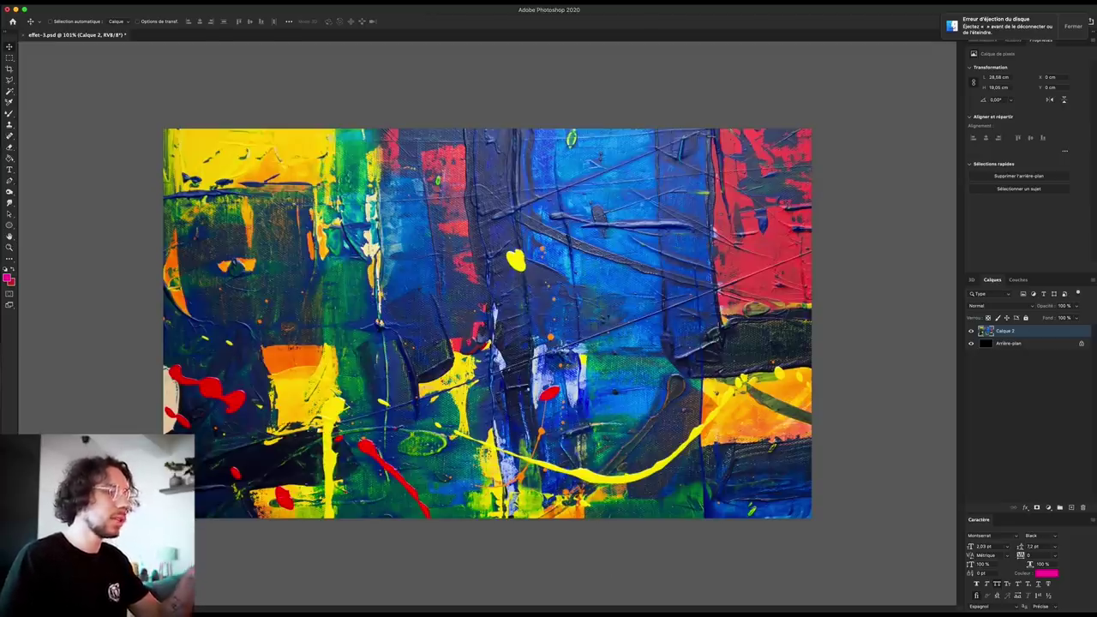
Select the Mixer Brush, add new layer Calque 3, and hide Calque 2
{"action": "key", "text": "b"}
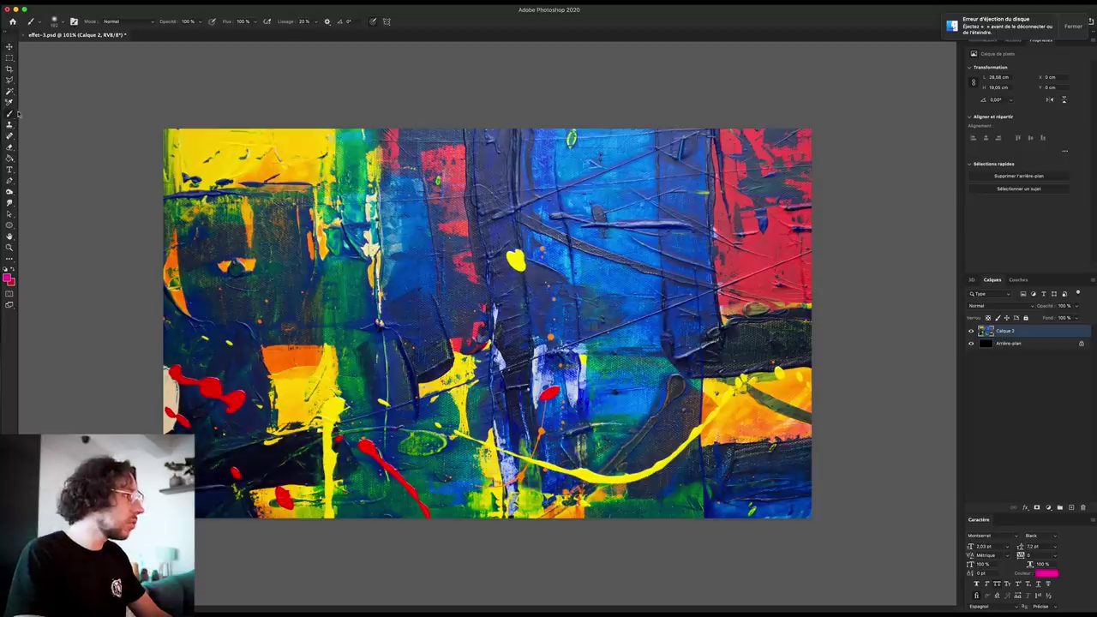
{"action": "right_click", "coordinate": [9, 113]}
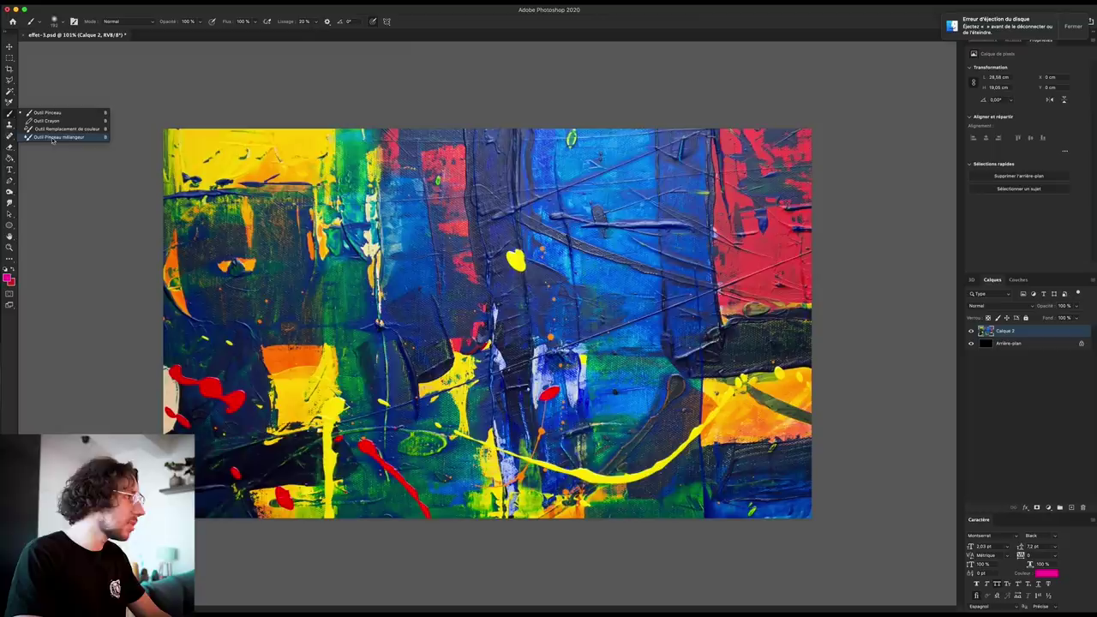
{"action": "left_click", "coordinate": [44, 138]}
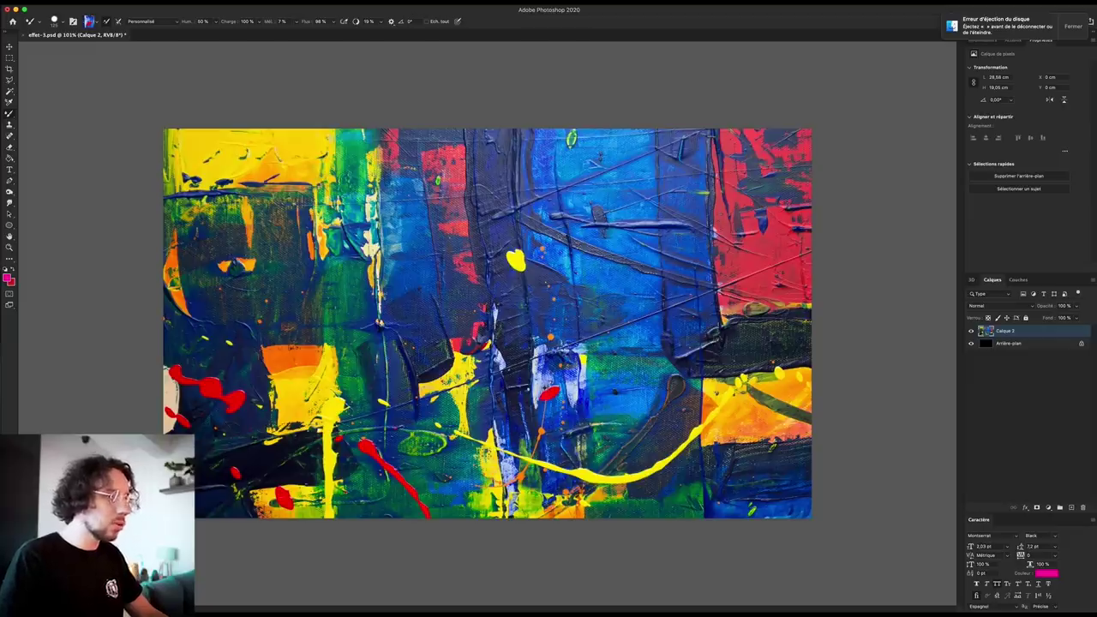
{"action": "left_click", "coordinate": [1070, 508]}
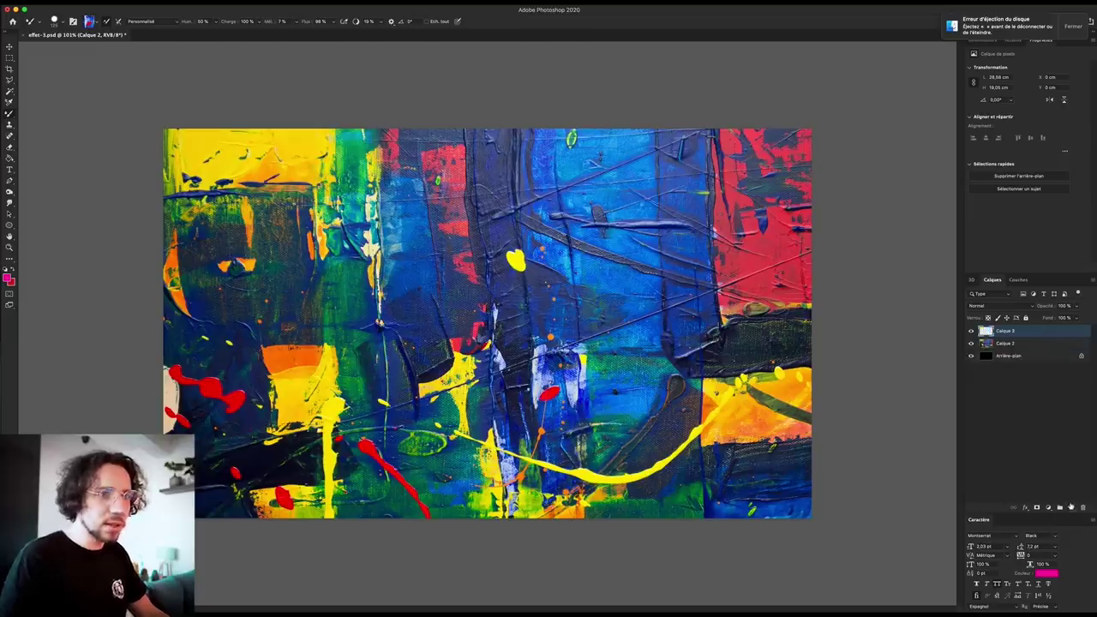
{"action": "left_click", "coordinate": [971, 343]}
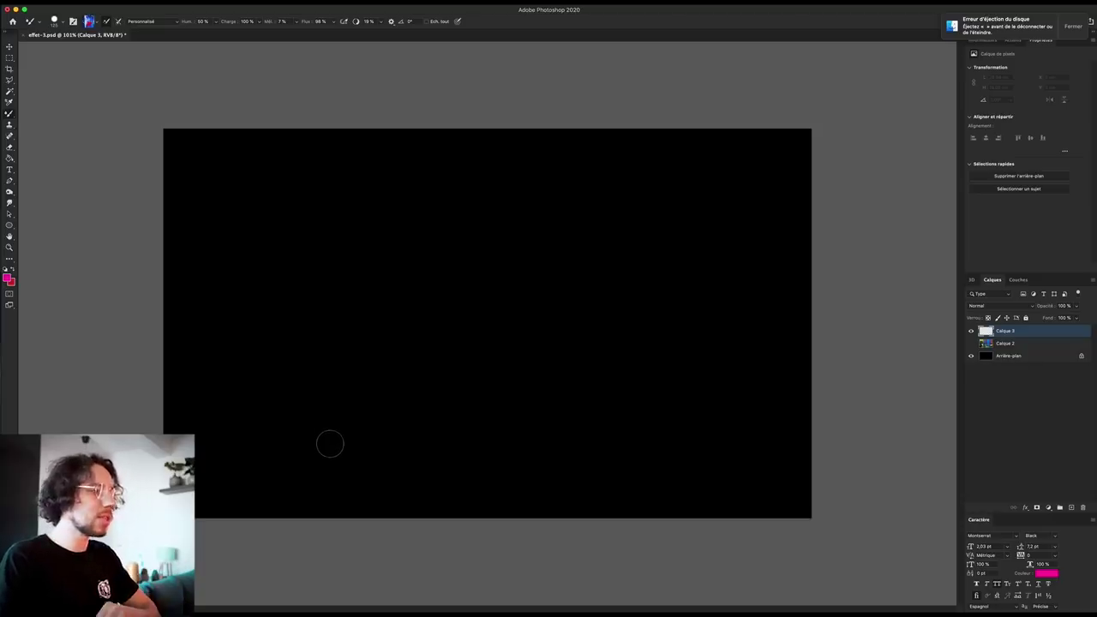
Zoom in, paint two Mixer Brush test strokes, then delete that test layer
{"action": "key", "text": "super+plus"}
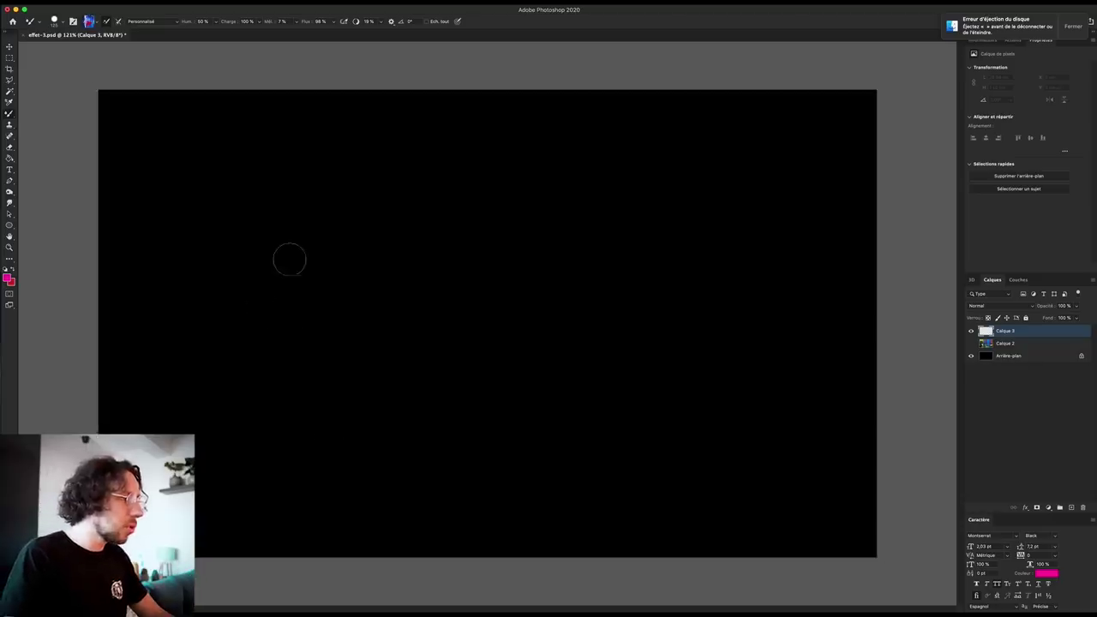
{"action": "left_click_drag", "start_coordinate": [294, 222], "coordinate": [257, 400]}
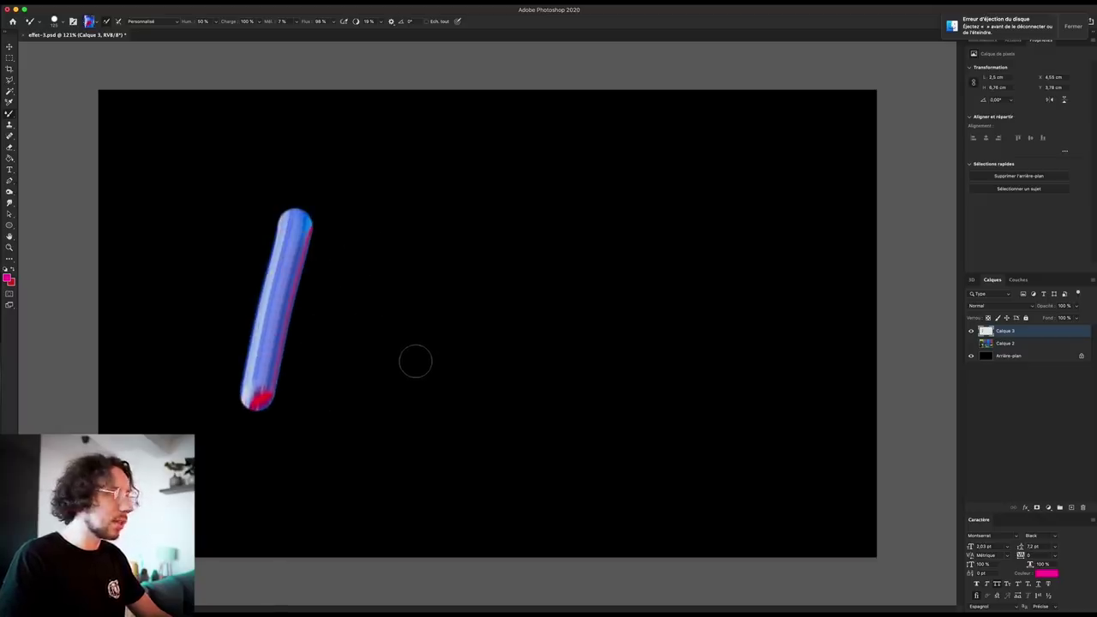
{"action": "mouse_move", "coordinate": [352, 240]}
{"action": "left_mouse_down"}
{"action": "mouse_move", "coordinate": [369, 304]}
{"action": "mouse_move", "coordinate": [568, 371]}
{"action": "left_mouse_up"}
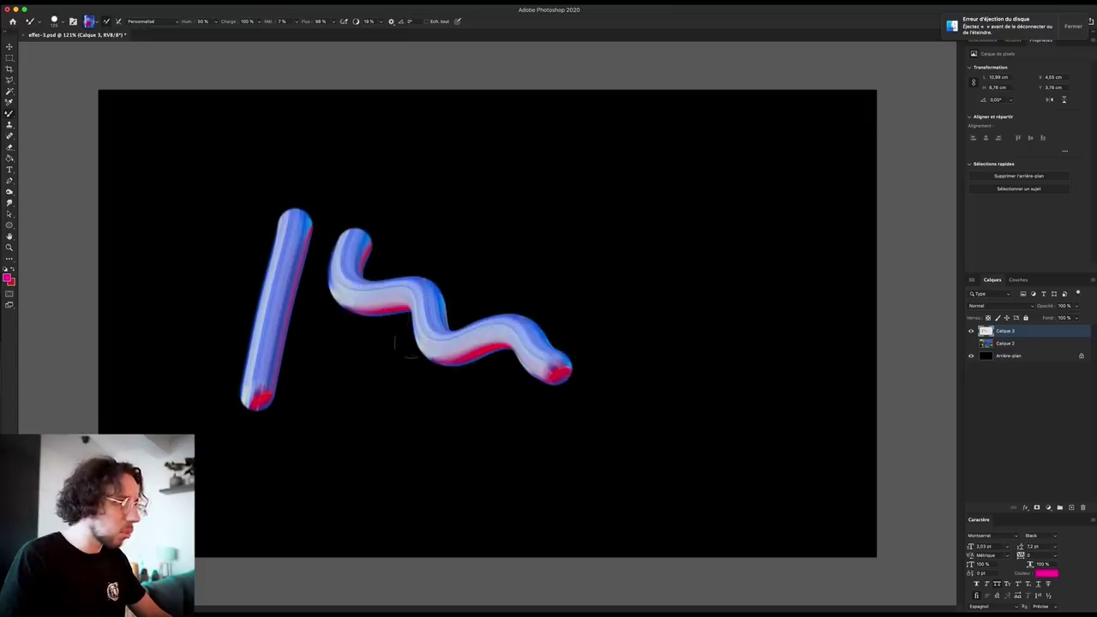
{"action": "key", "text": "Delete"}
Paint 'Brussels' in blue-and-red strokes on a new layer and centre it on the canvas
{"action": "key", "text": "shift+super+n"}
{"action": "key", "text": "Return"}
{"action": "mouse_move", "coordinate": [220, 242]}
{"action": "left_mouse_down"}
{"action": "mouse_move", "coordinate": [184, 377]}
{"action": "mouse_move", "coordinate": [171, 248]}
{"action": "mouse_move", "coordinate": [372, 357]}
{"action": "mouse_move", "coordinate": [575, 248]}
{"action": "mouse_move", "coordinate": [583, 412]}
{"action": "left_mouse_up"}
{"action": "left_click_drag", "start_coordinate": [429, 377], "coordinate": [549, 326]}
{"action": "left_click_drag", "start_coordinate": [548, 377], "coordinate": [651, 257]}
{"action": "left_click_drag", "start_coordinate": [668, 377], "coordinate": [720, 283]}
{"action": "key", "text": "v"}
{"action": "mouse_move", "coordinate": [373, 428]}
{"action": "left_mouse_down"}
{"action": "mouse_move", "coordinate": [508, 415]}
{"action": "mouse_move", "coordinate": [502, 429]}
{"action": "left_mouse_up"}
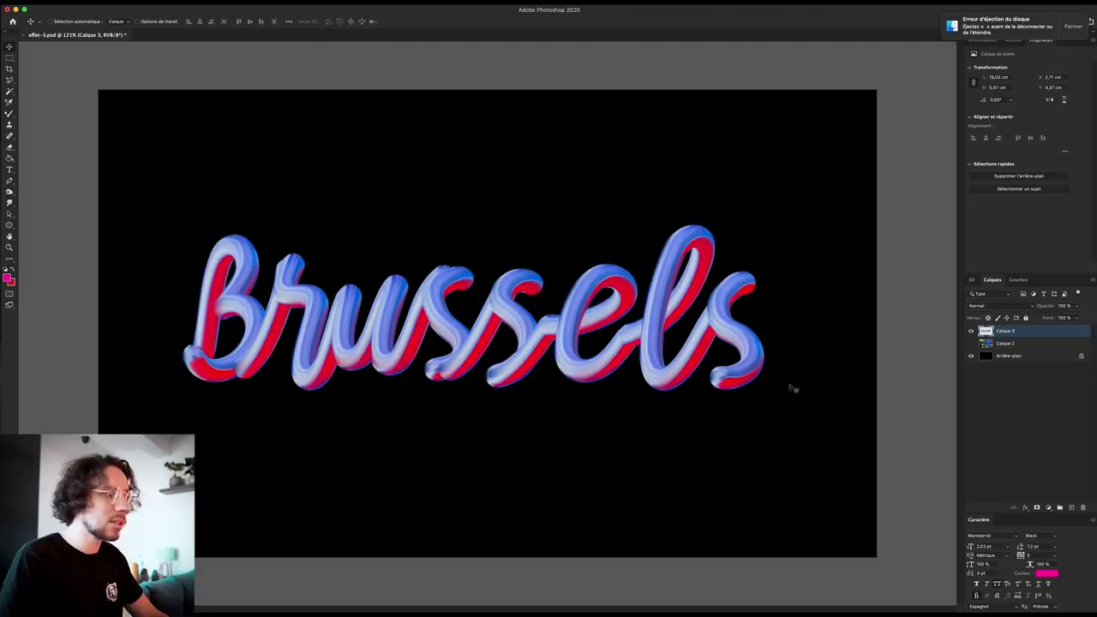
Move the lettering higher and set the Mixer Brush wetness to 50 %
{"action": "key", "text": "ctrl+z"}
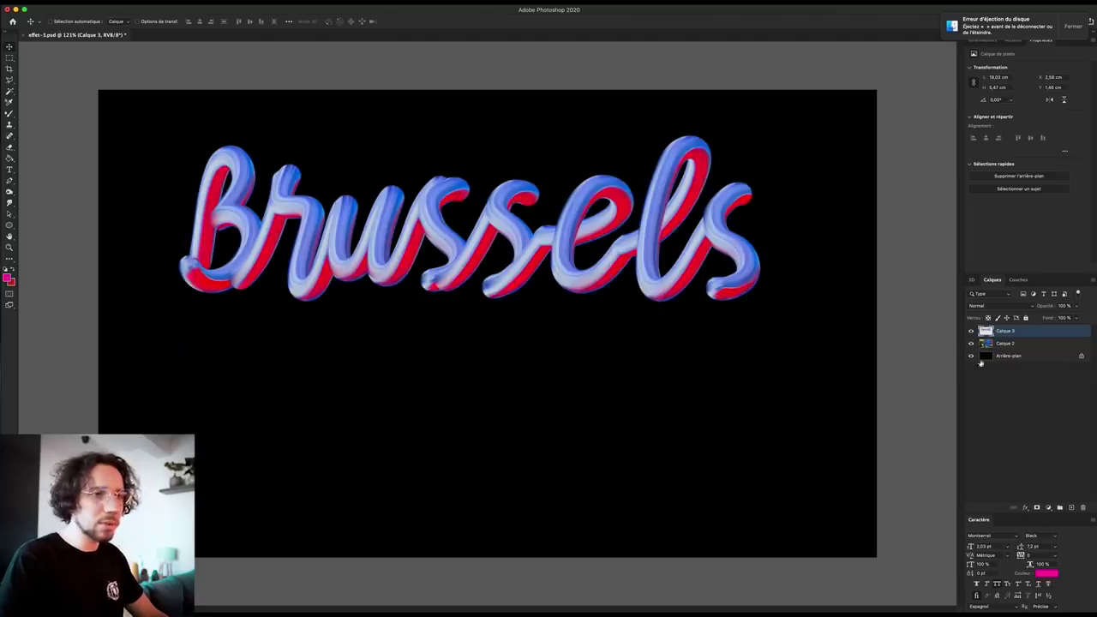
{"action": "left_click", "coordinate": [971, 343]}
{"action": "left_click", "coordinate": [1005, 343]}
{"action": "left_click", "coordinate": [11, 114]}
{"action": "key", "text": "5"}
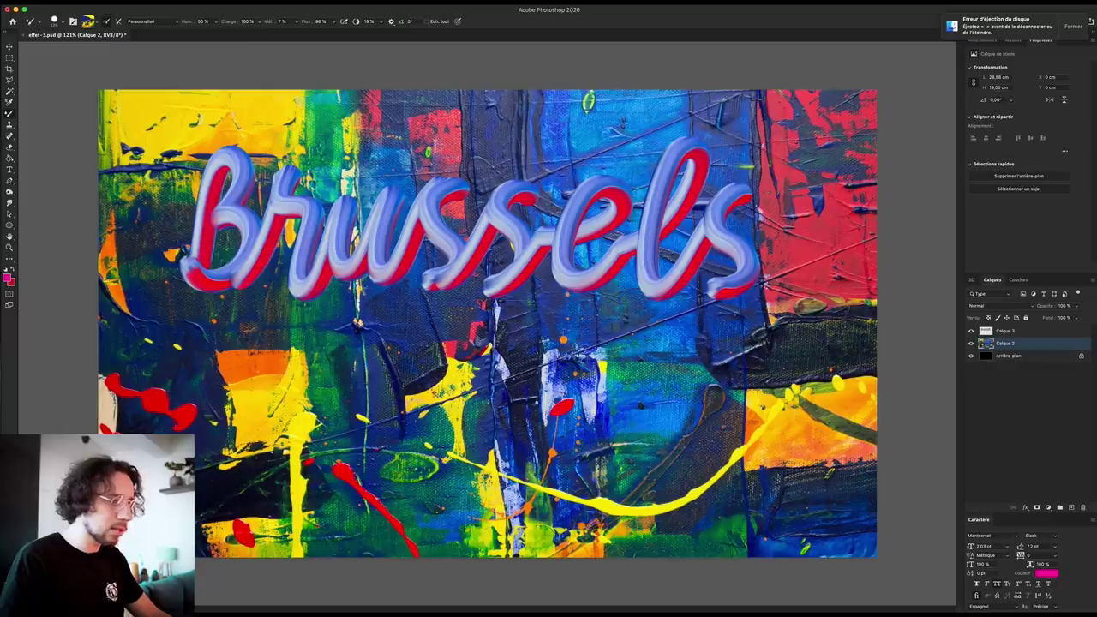
{"action": "left_click", "coordinate": [972, 343]}
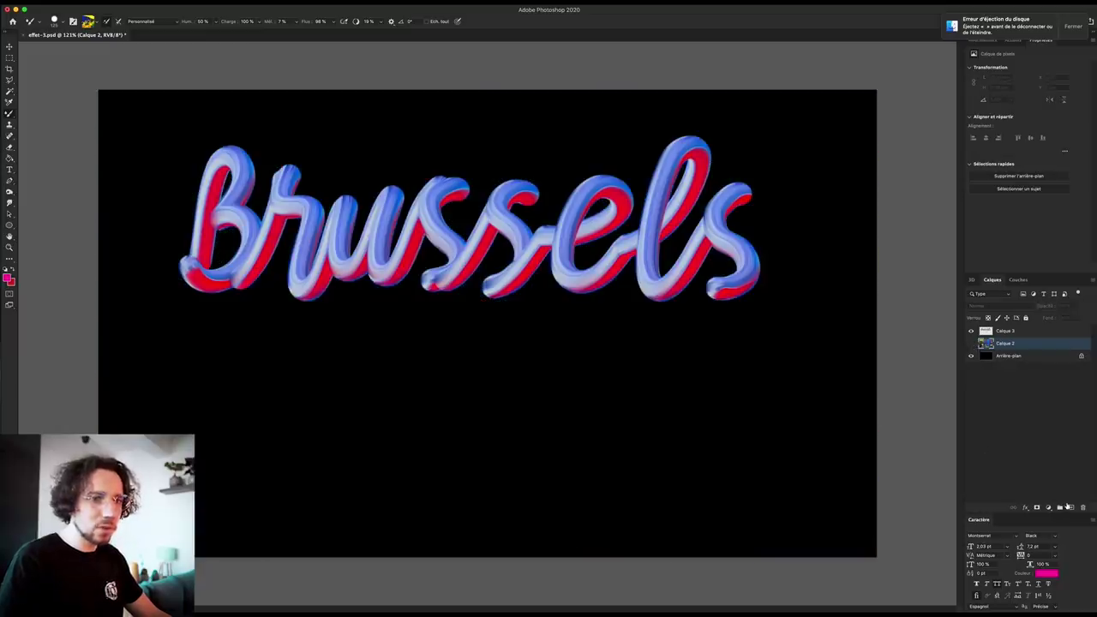
Paint yellow test letters on a new layer, then delete that layer
{"action": "left_click", "coordinate": [1068, 508]}
{"action": "left_click_drag", "start_coordinate": [247, 339], "coordinate": [216, 502]}
{"action": "left_click_drag", "start_coordinate": [221, 398], "coordinate": [193, 318]}
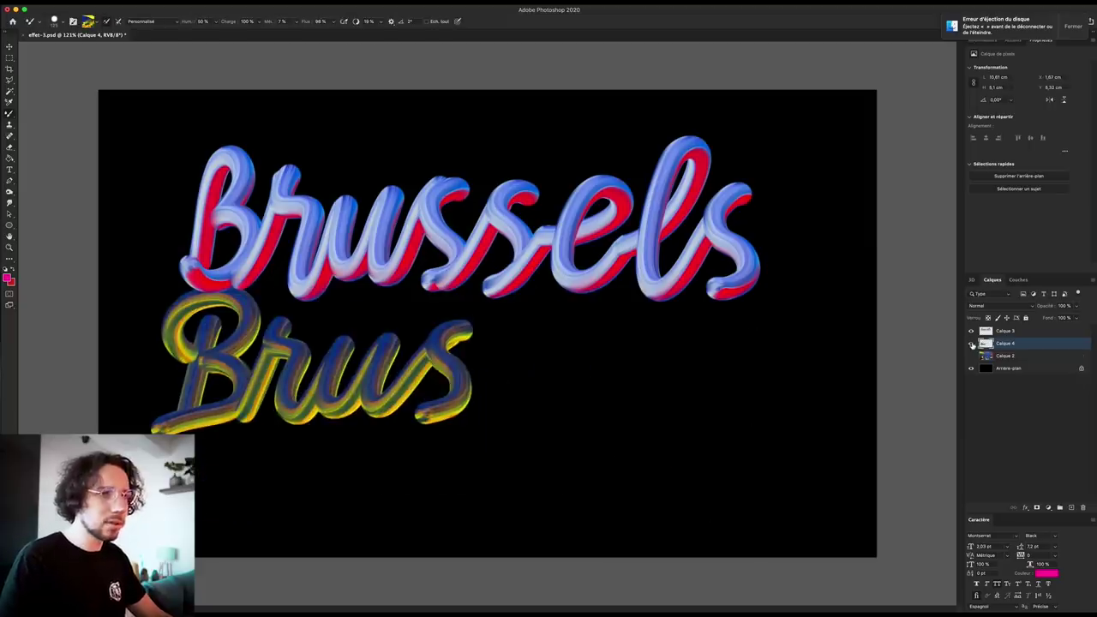
{"action": "key", "text": "Delete"}
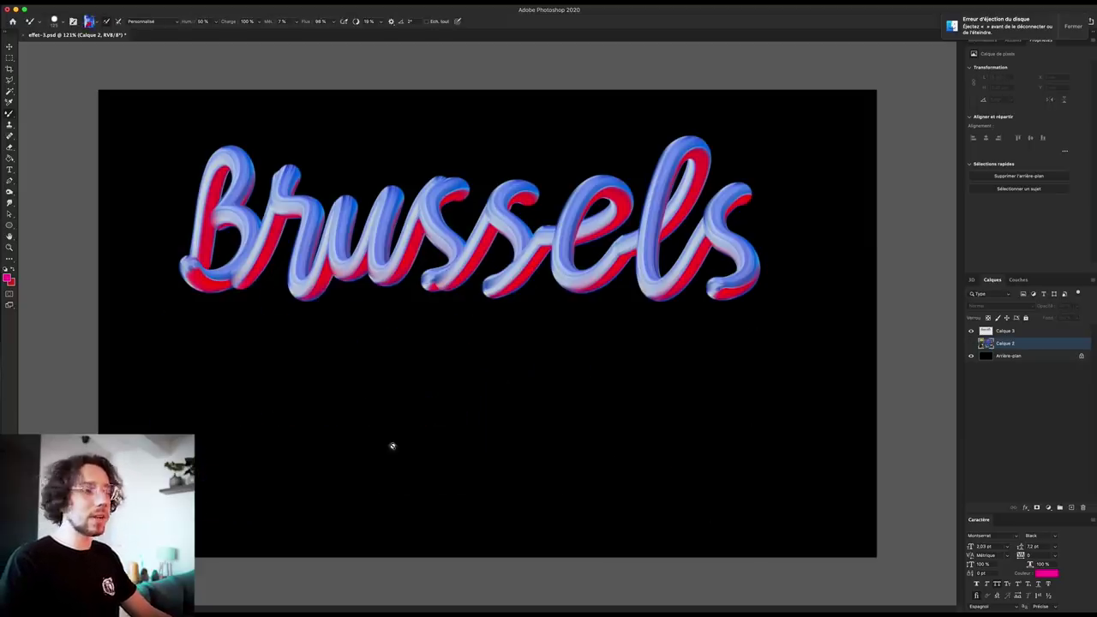
Trace a cursive 'Bru' Pen path below the Brussels title
{"action": "key", "text": "p"}
{"action": "left_click_drag", "start_coordinate": [220, 361], "coordinate": [254, 362]}
{"action": "left_click_drag", "start_coordinate": [213, 427], "coordinate": [191, 429]}
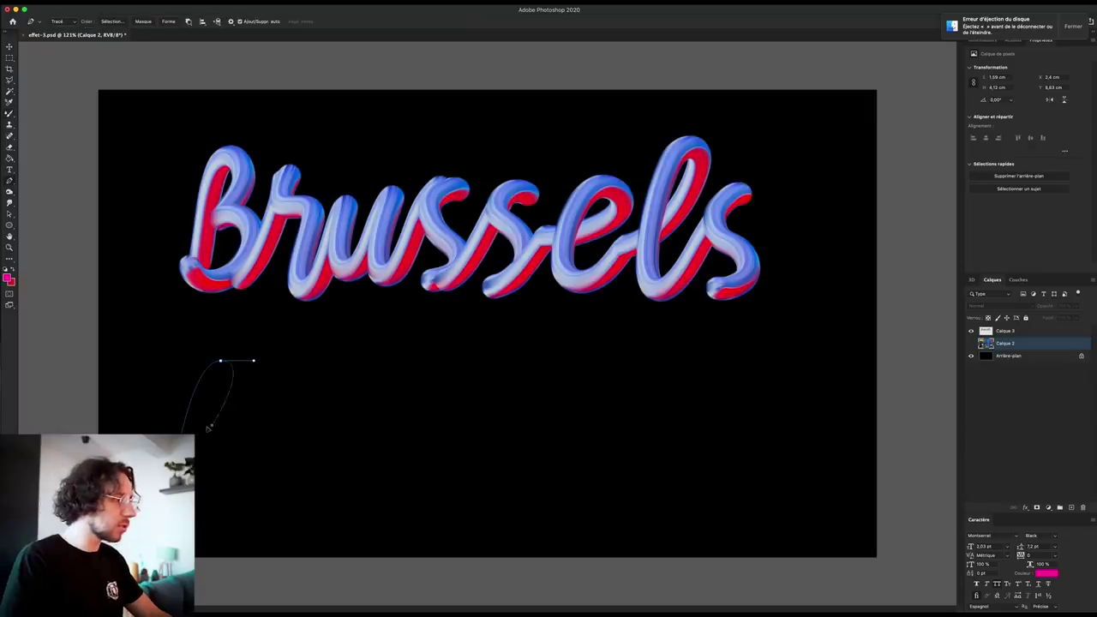
{"action": "left_click_drag", "start_coordinate": [209, 482], "coordinate": [262, 472]}
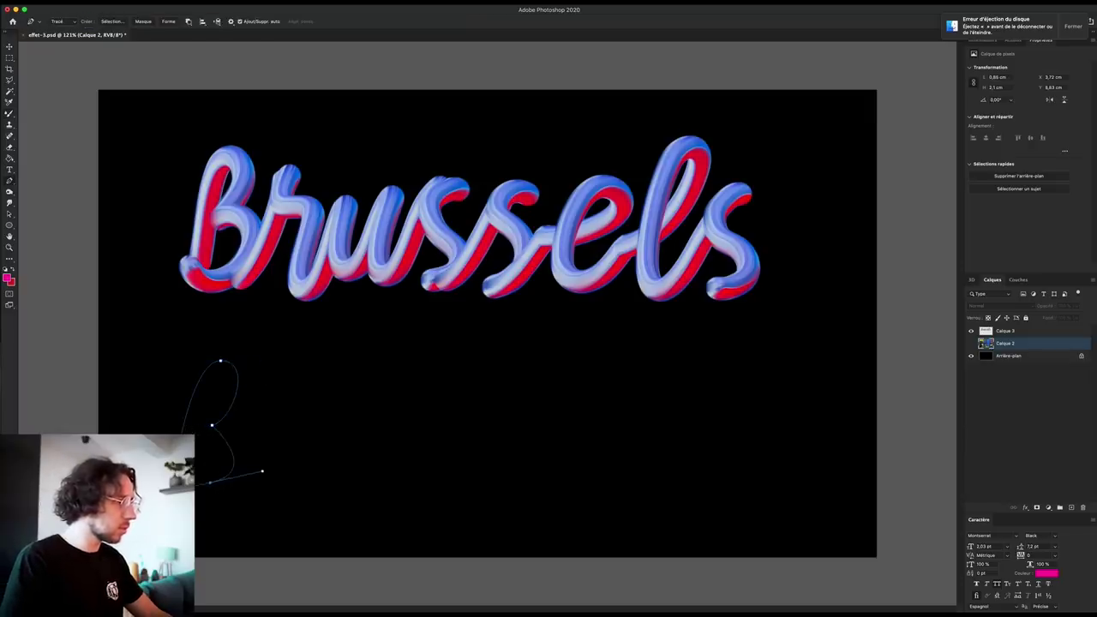
{"action": "left_click_drag", "start_coordinate": [285, 406], "coordinate": [300, 406]}
{"action": "left_click", "coordinate": [287, 477]}
{"action": "left_click", "coordinate": [331, 405]}
{"action": "left_click", "coordinate": [379, 404]}
{"action": "left_click_drag", "start_coordinate": [351, 474], "coordinate": [393, 478]}
{"action": "key", "text": "v"}
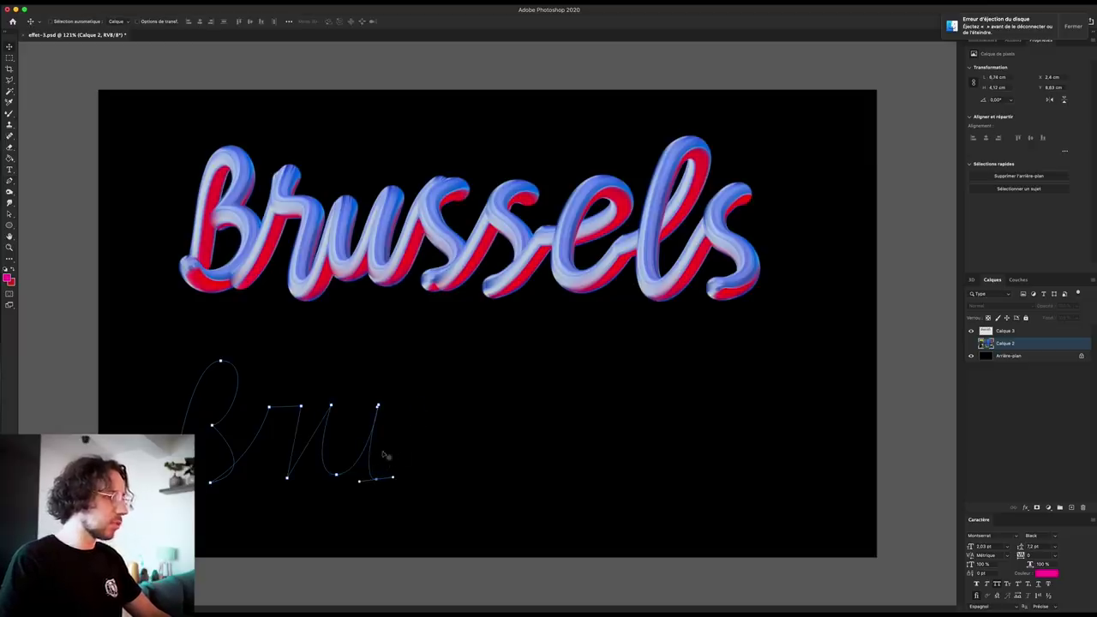
Stroke the Bru path with the Mixer Brush on a new layer (Contour du tracé)
{"action": "key", "text": "p"}
{"action": "key", "text": "ctrl+shift+alt+n"}
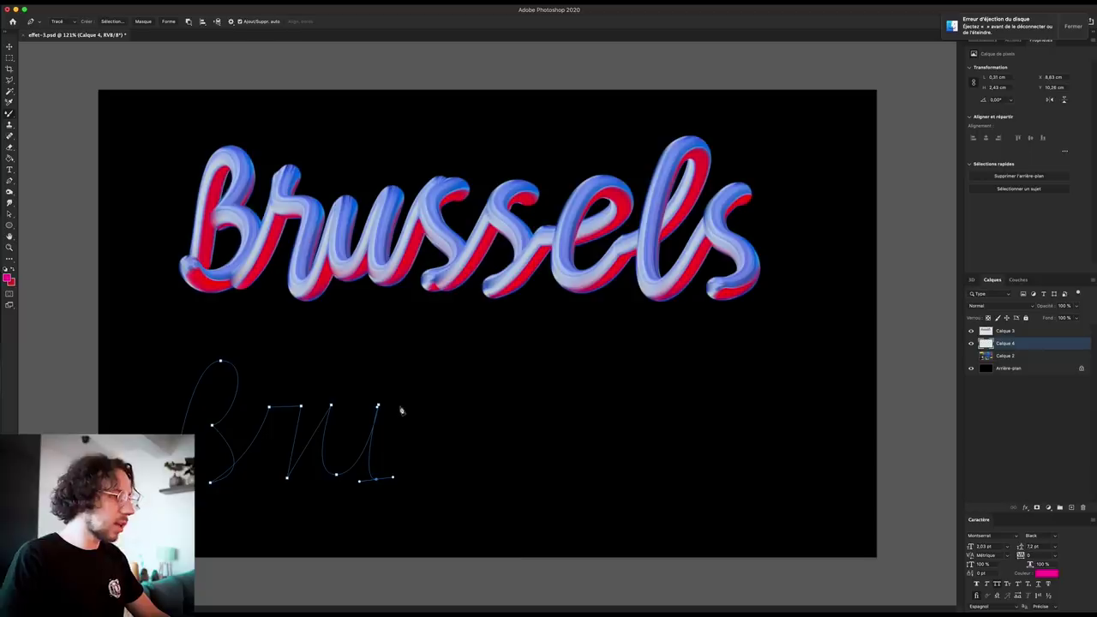
{"action": "right_click", "coordinate": [404, 396]}
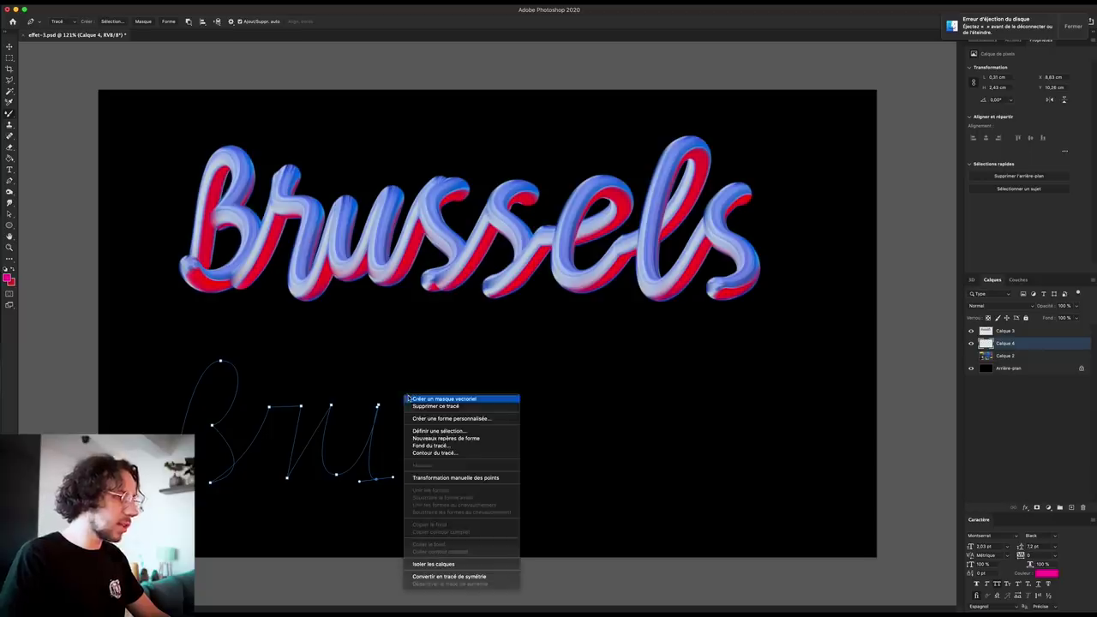
{"action": "left_click", "coordinate": [427, 454]}
{"action": "left_click", "coordinate": [559, 292]}
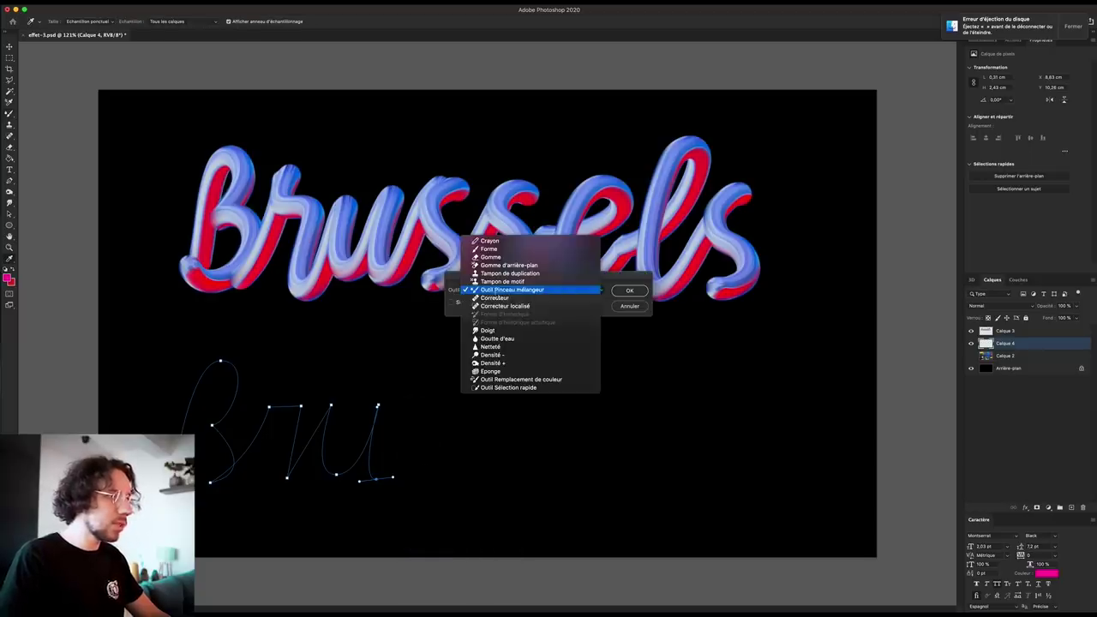
{"action": "left_click", "coordinate": [524, 292]}
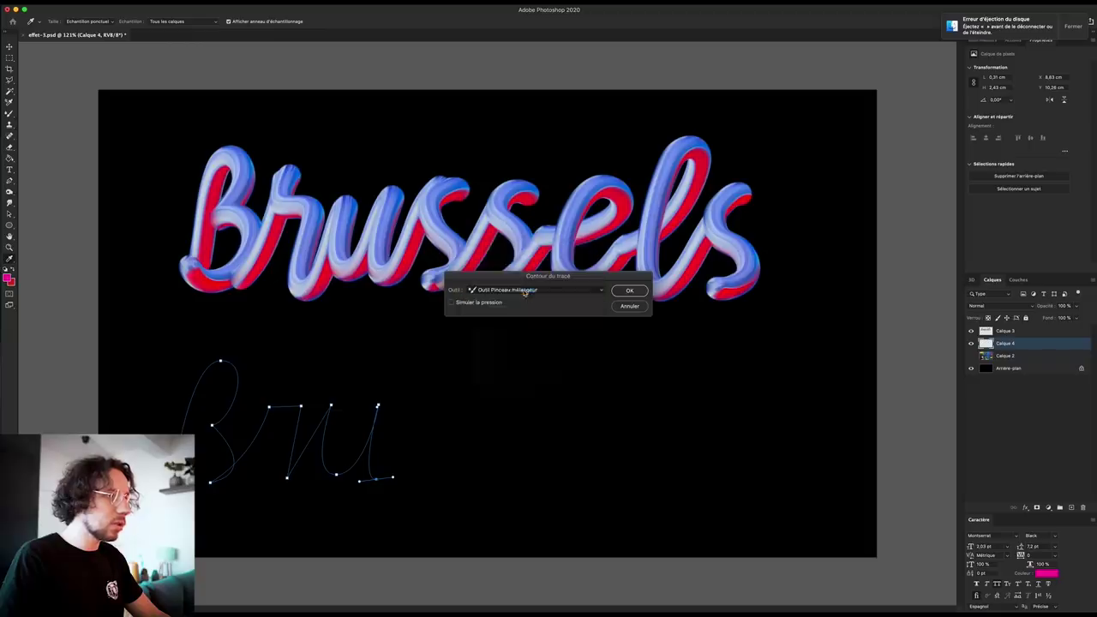
{"action": "left_click", "coordinate": [619, 292]}
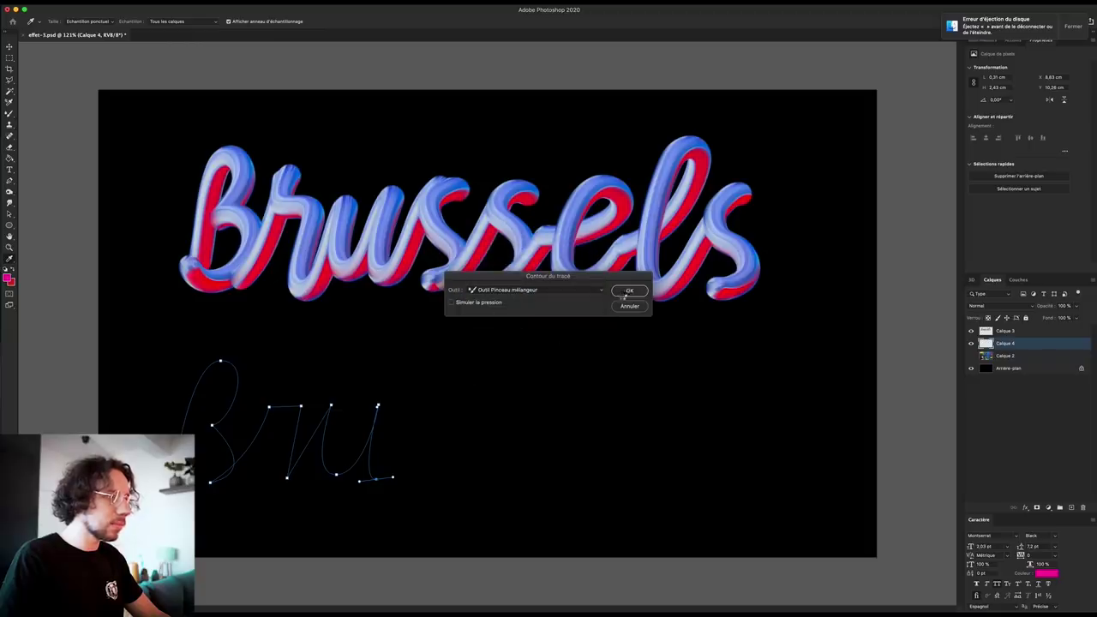
{"action": "left_click", "coordinate": [627, 291]}
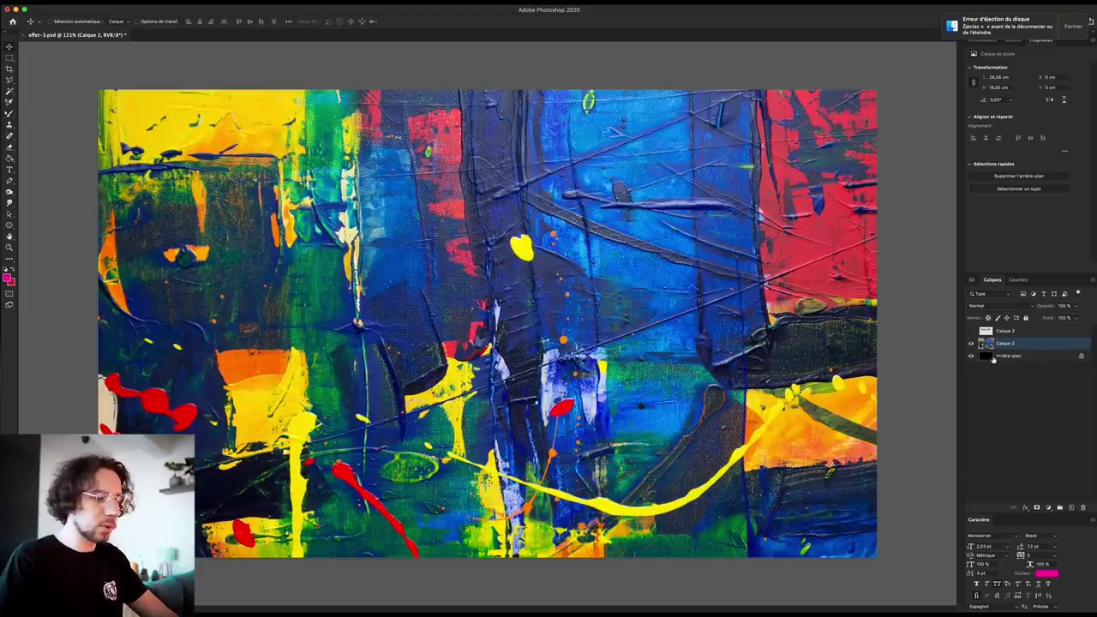
Delete Calque 2, add a new layer, and paint magenta and yellow test strokes
{"action": "key", "text": "BackSpace"}
{"action": "key", "text": "ctrl+shift+alt+n"}
{"action": "key", "text": "b"}
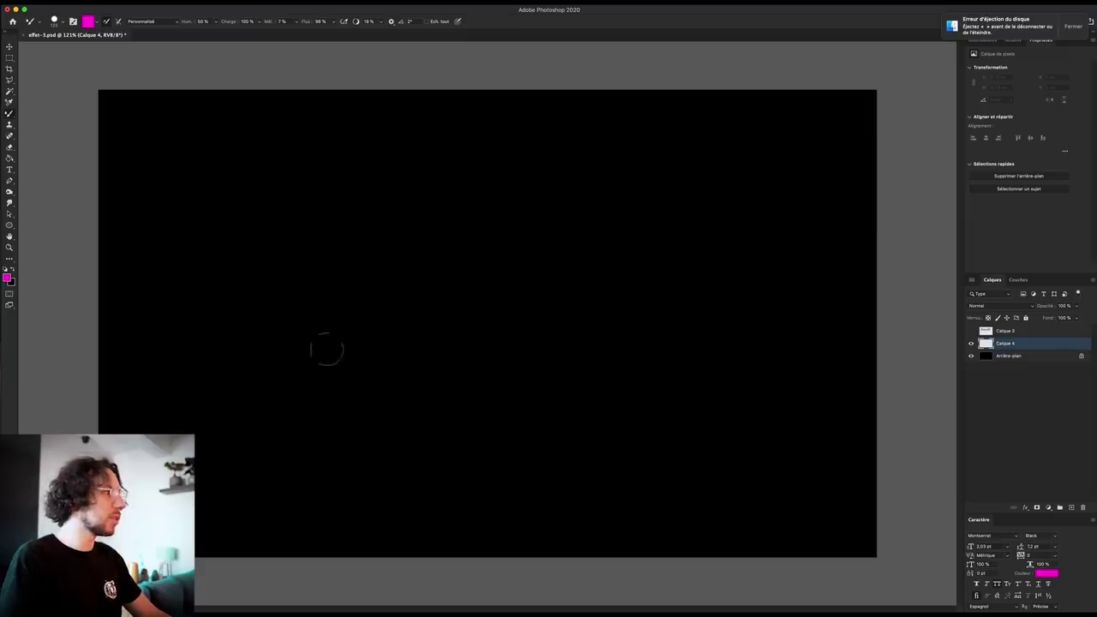
{"action": "right_click", "coordinate": [9, 113]}
{"action": "left_click", "coordinate": [51, 111]}
{"action": "mouse_move", "coordinate": [247, 288]}
{"action": "left_mouse_down"}
{"action": "mouse_move", "coordinate": [272, 314]}
{"action": "mouse_move", "coordinate": [246, 298]}
{"action": "left_mouse_up"}
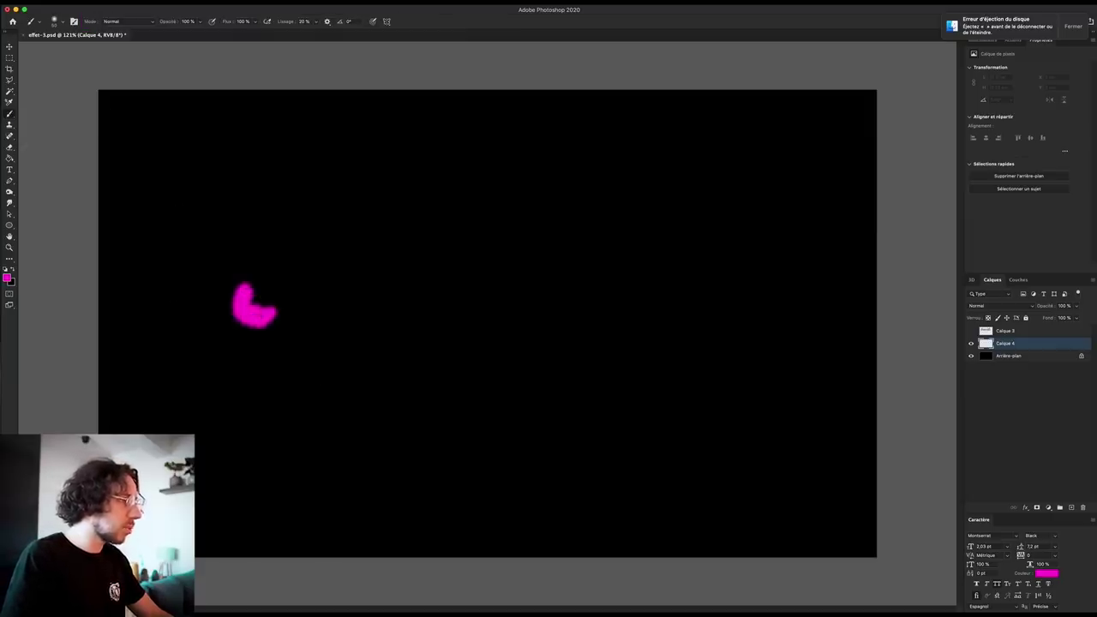
{"action": "left_click", "coordinate": [7, 277]}
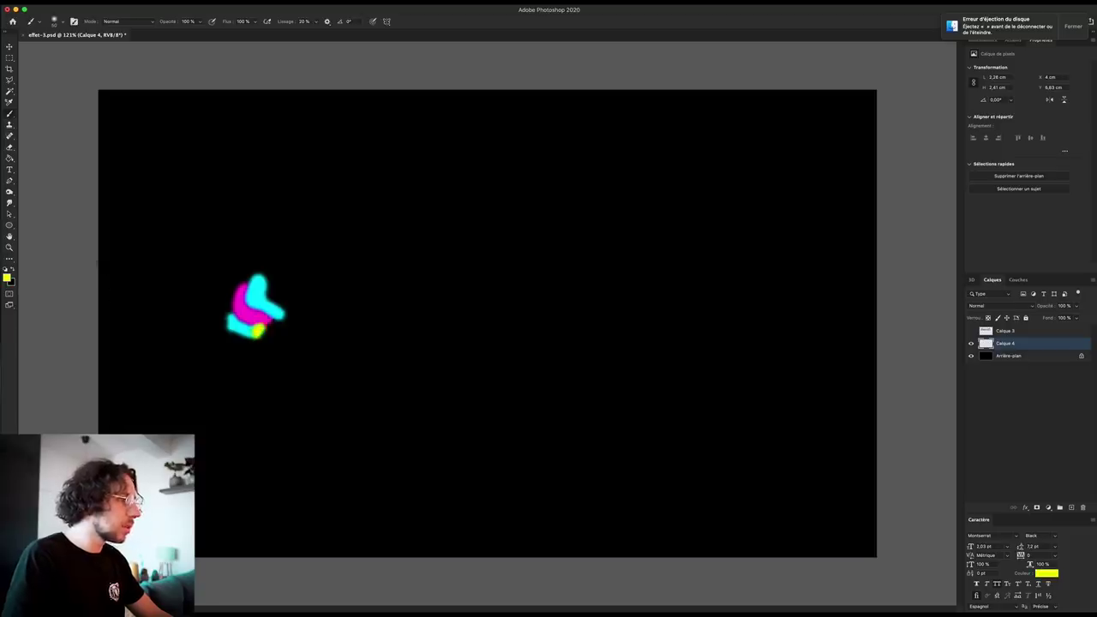
{"action": "left_click_drag", "start_coordinate": [258, 331], "coordinate": [281, 316]}
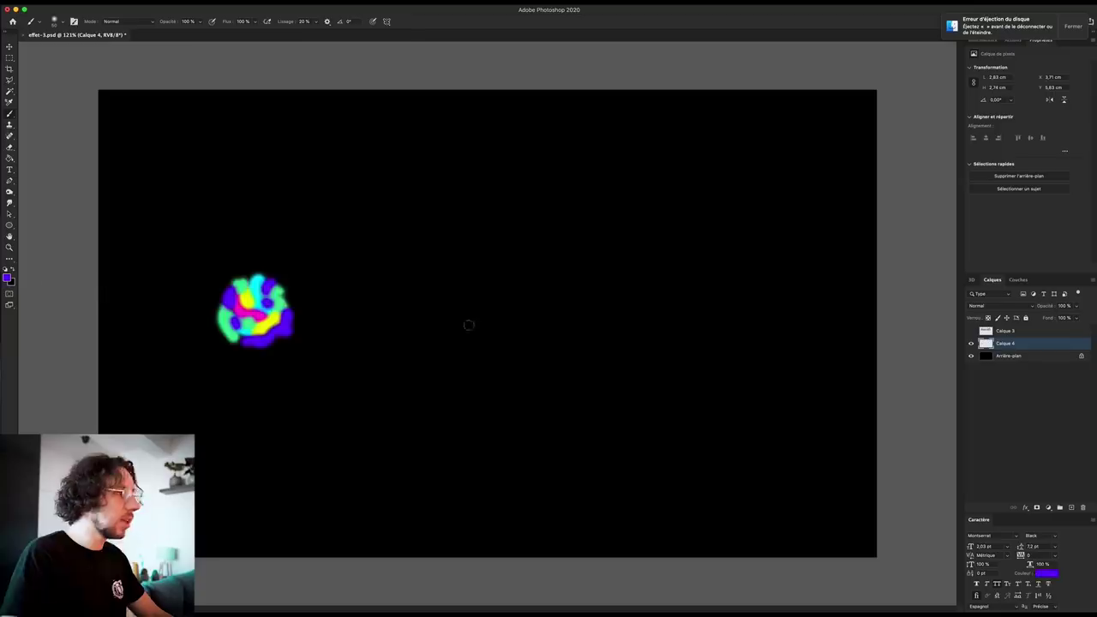
Paint a rainbow cursive 'B' and 'r' with the Mixer Brush
{"action": "right_click", "coordinate": [14, 116]}
{"action": "left_click", "coordinate": [60, 138]}
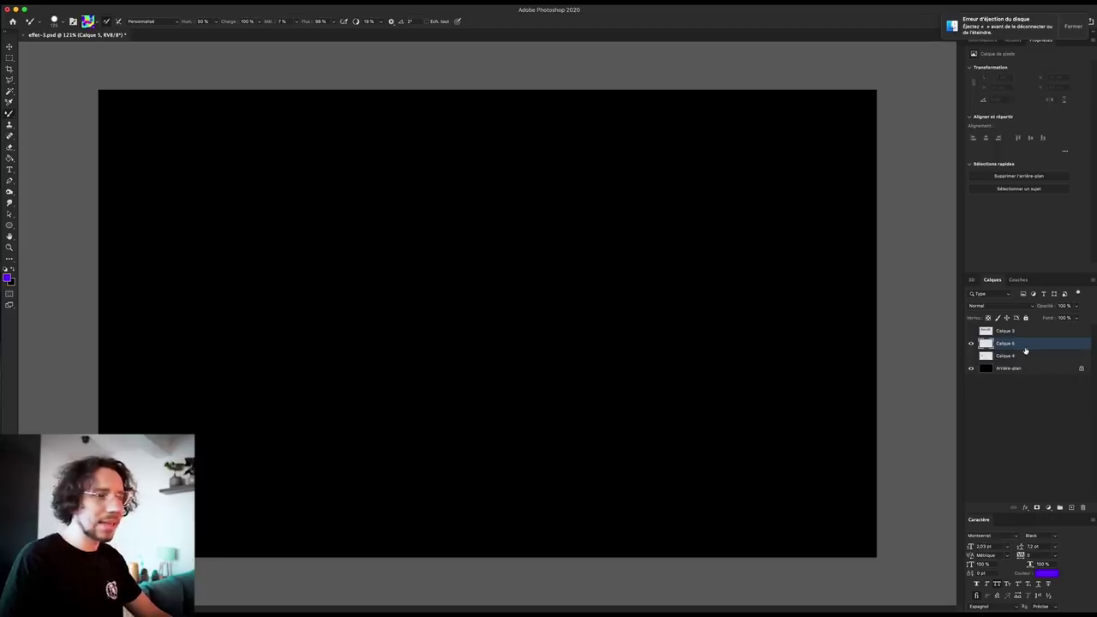
{"action": "left_click", "coordinate": [181, 410]}
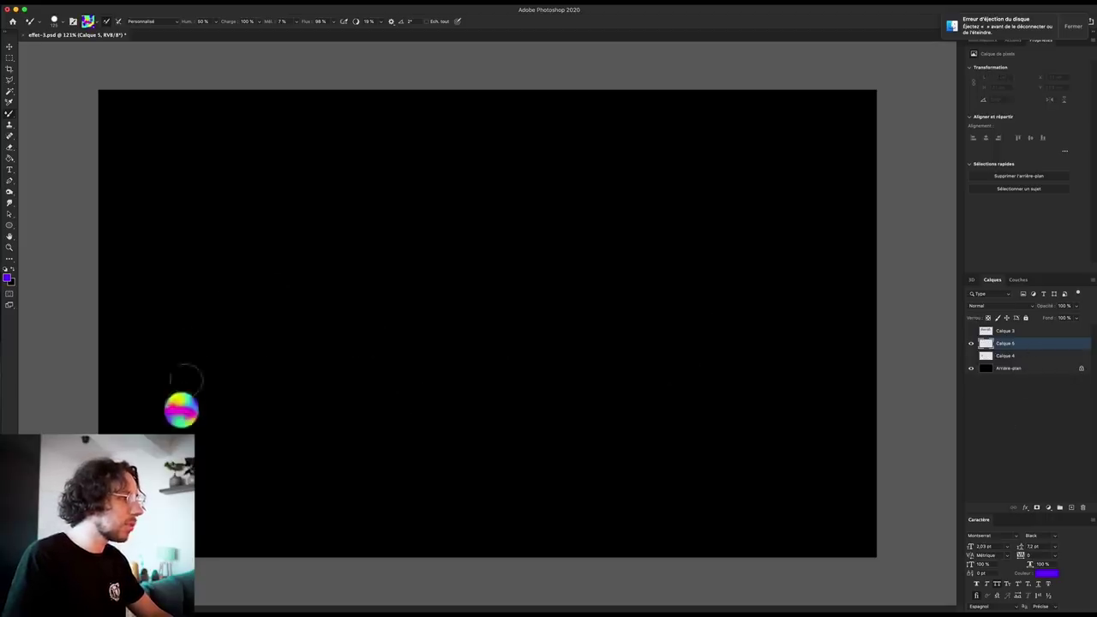
{"action": "left_click_drag", "start_coordinate": [186, 377], "coordinate": [167, 410]}
{"action": "left_click_drag", "start_coordinate": [283, 449], "coordinate": [403, 351]}
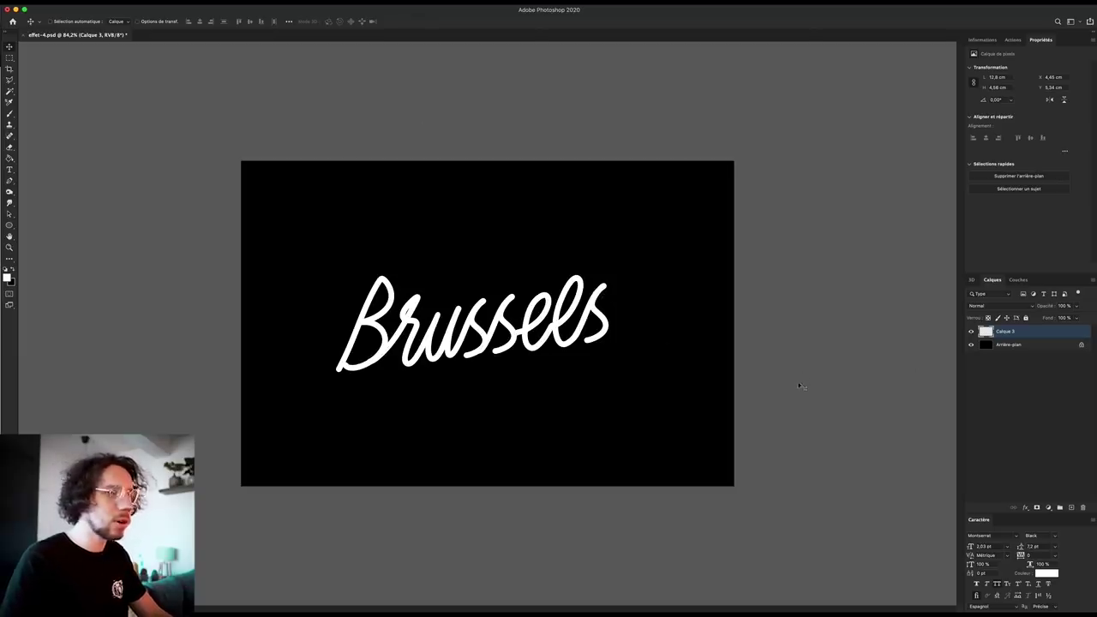
Add an orange Incrustation couleur (Colour Overlay) effect to Calque 3
{"action": "double_click", "coordinate": [1040, 335]}
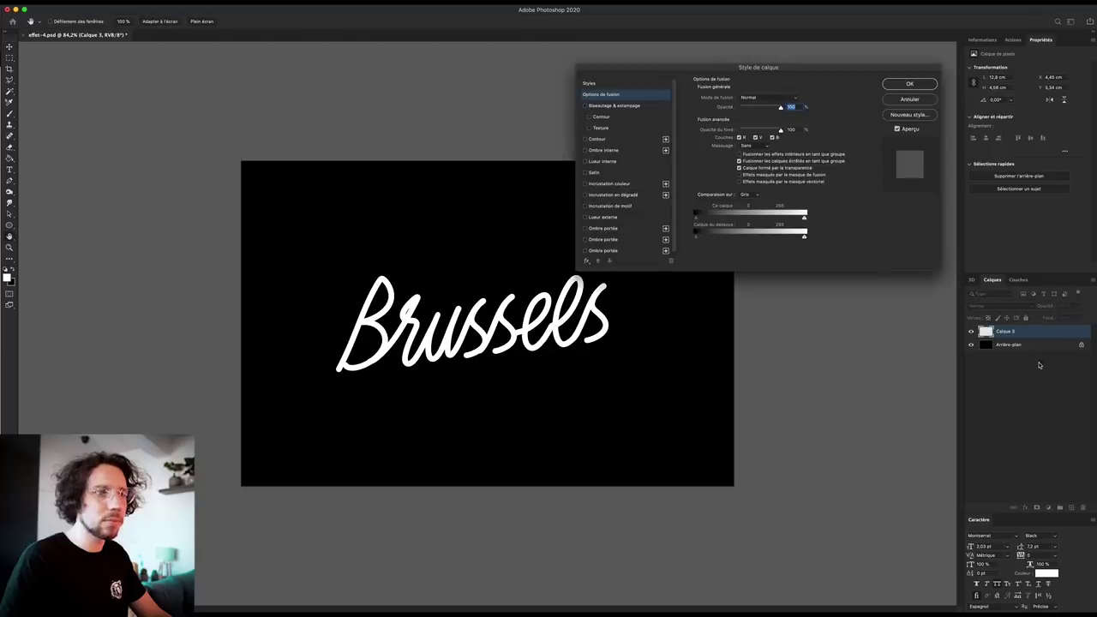
{"action": "left_click", "coordinate": [608, 183]}
{"action": "left_click", "coordinate": [787, 84]}
{"action": "left_click_drag", "start_coordinate": [177, 184], "coordinate": [177, 210]}
{"action": "left_click", "coordinate": [257, 107]}
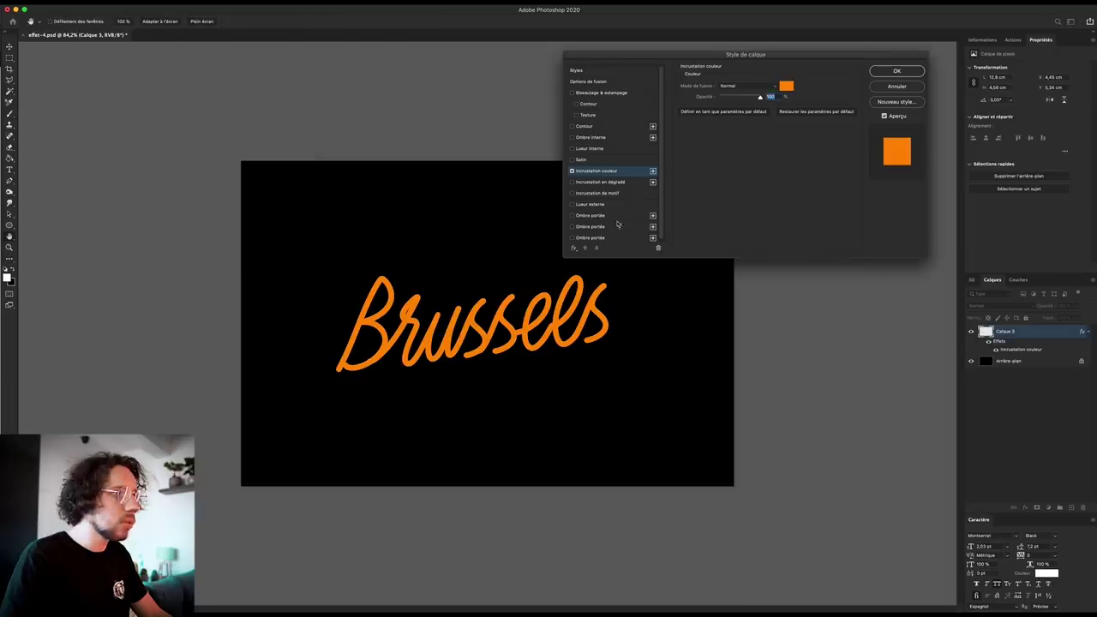
Enable Lueur interne in Densité linéaire - (Ajout) mode with raised opacity
{"action": "left_click", "coordinate": [582, 149]}
{"action": "left_click", "coordinate": [746, 84]}
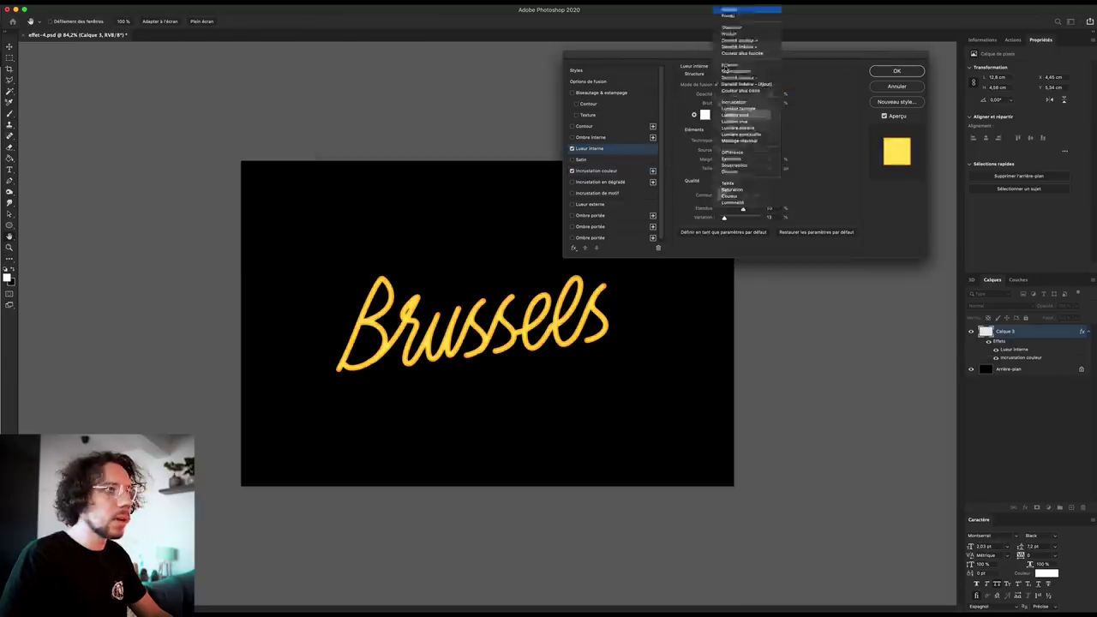
{"action": "left_click", "coordinate": [737, 9]}
{"action": "left_click", "coordinate": [768, 85]}
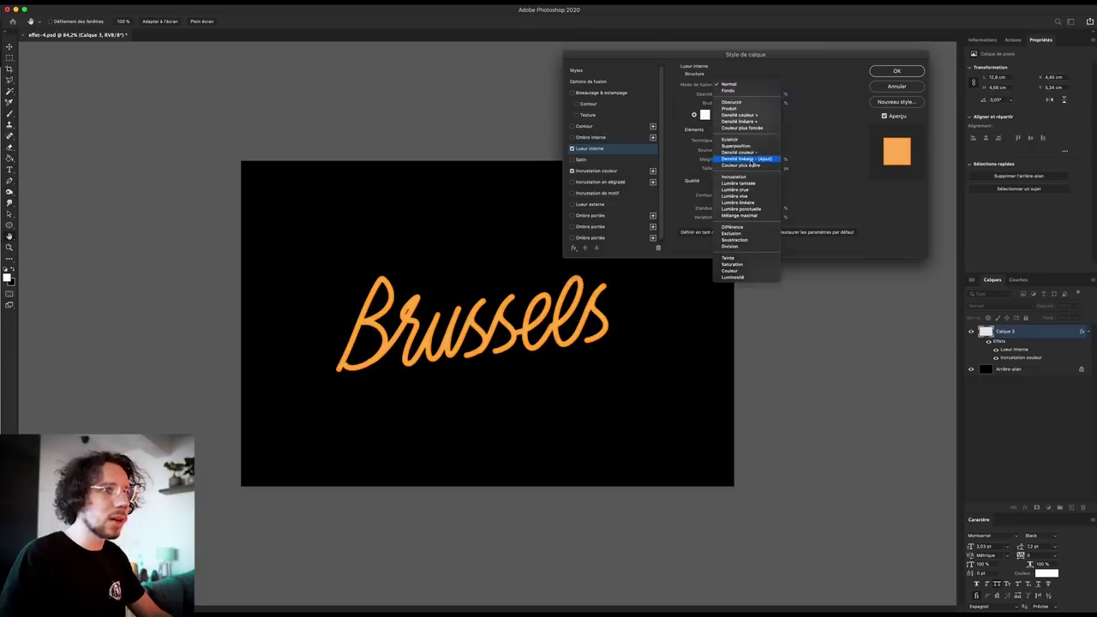
{"action": "left_click", "coordinate": [752, 160]}
{"action": "left_click_drag", "start_coordinate": [739, 94], "coordinate": [762, 96]}
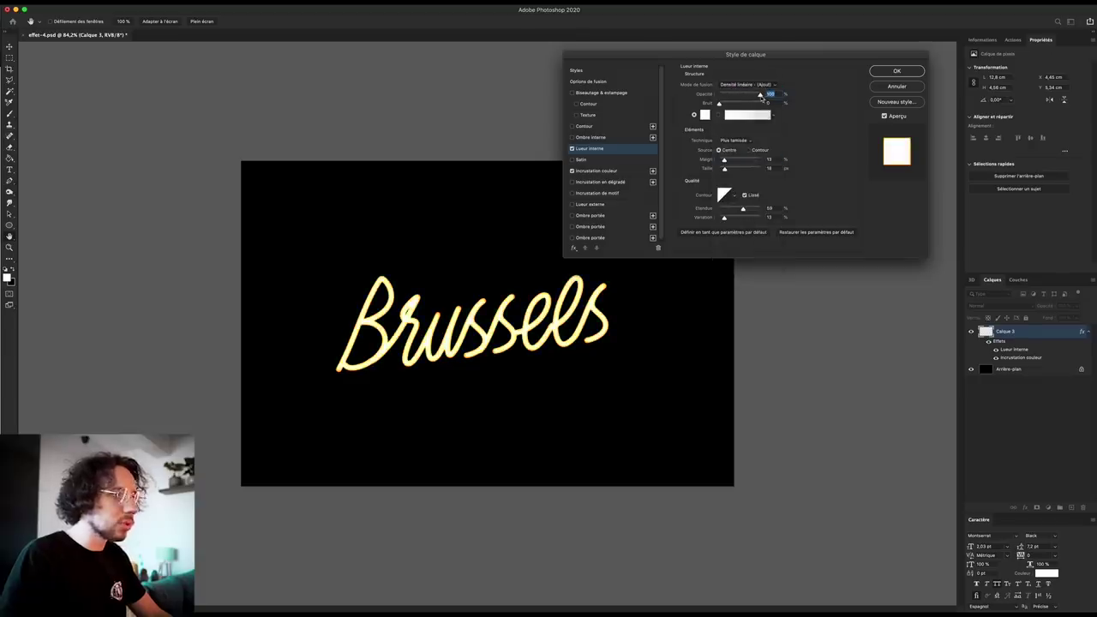
Adjust the inner glow contour, Marge and Taille
{"action": "left_click", "coordinate": [738, 196]}
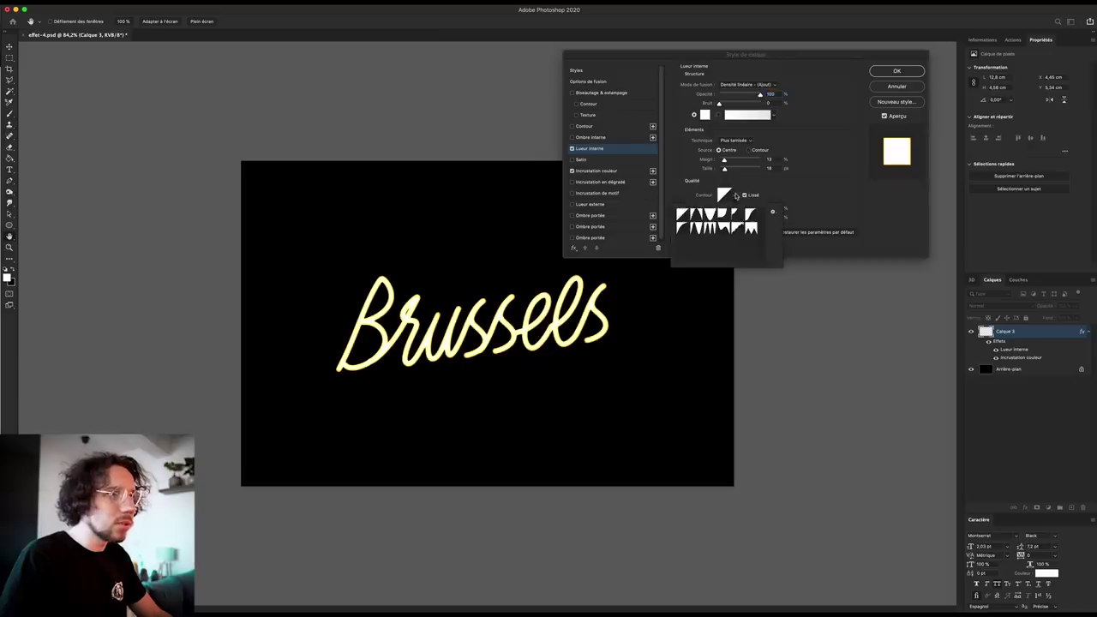
{"action": "left_click", "coordinate": [695, 211]}
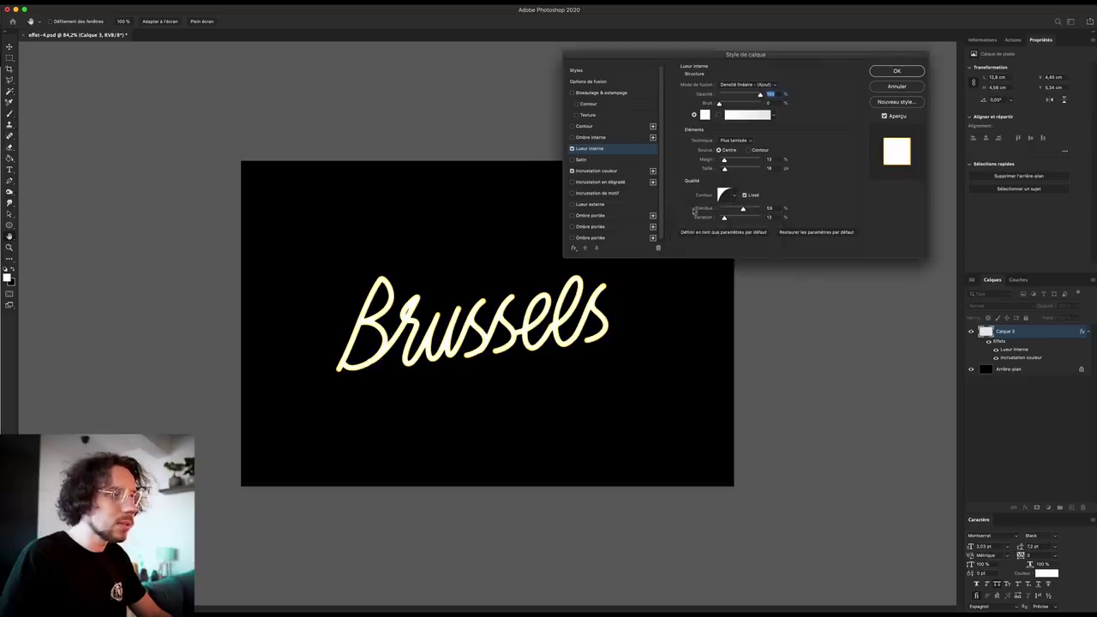
{"action": "scroll", "coordinate": [526, 307], "scroll_direction": "up", "scroll_amount": 5}
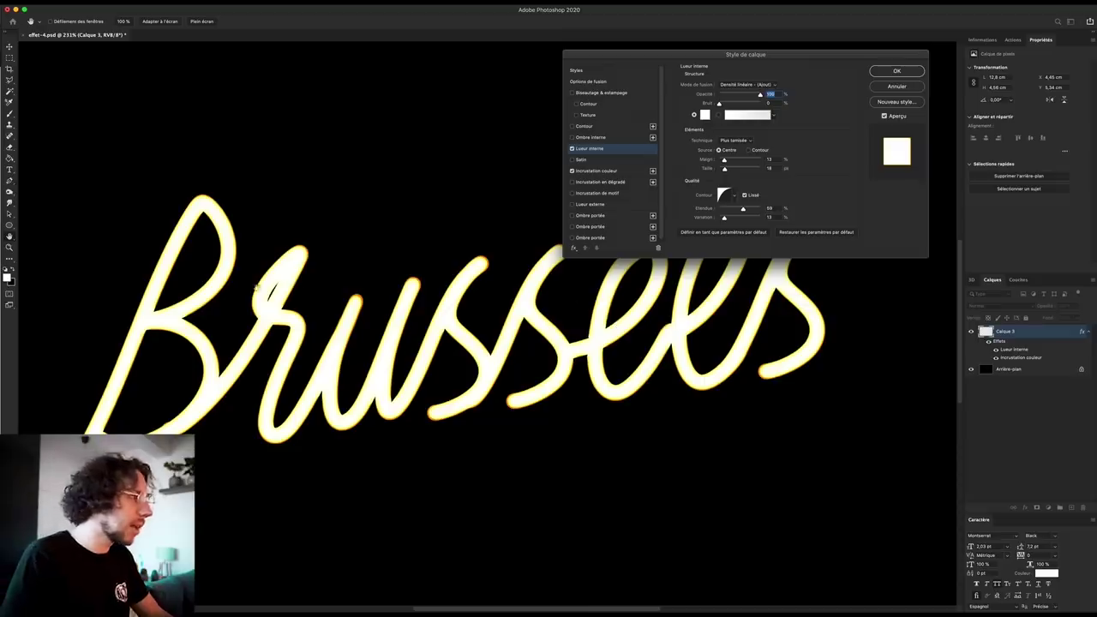
{"action": "left_click_drag", "start_coordinate": [726, 169], "coordinate": [724, 169]}
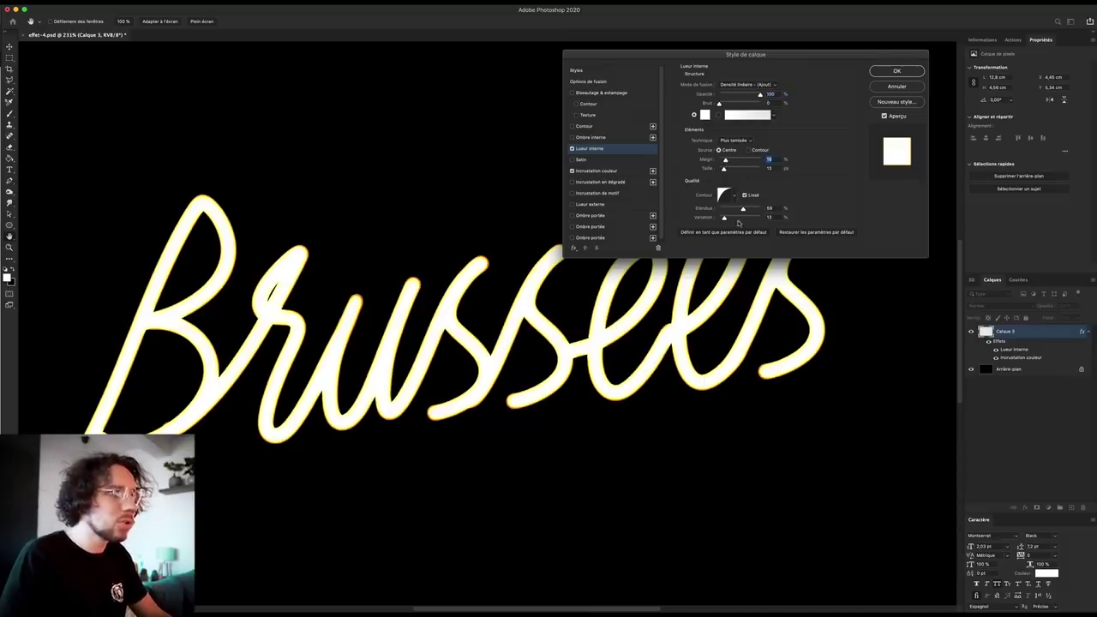
{"action": "scroll", "coordinate": [488, 377], "scroll_direction": "down", "scroll_amount": 5}
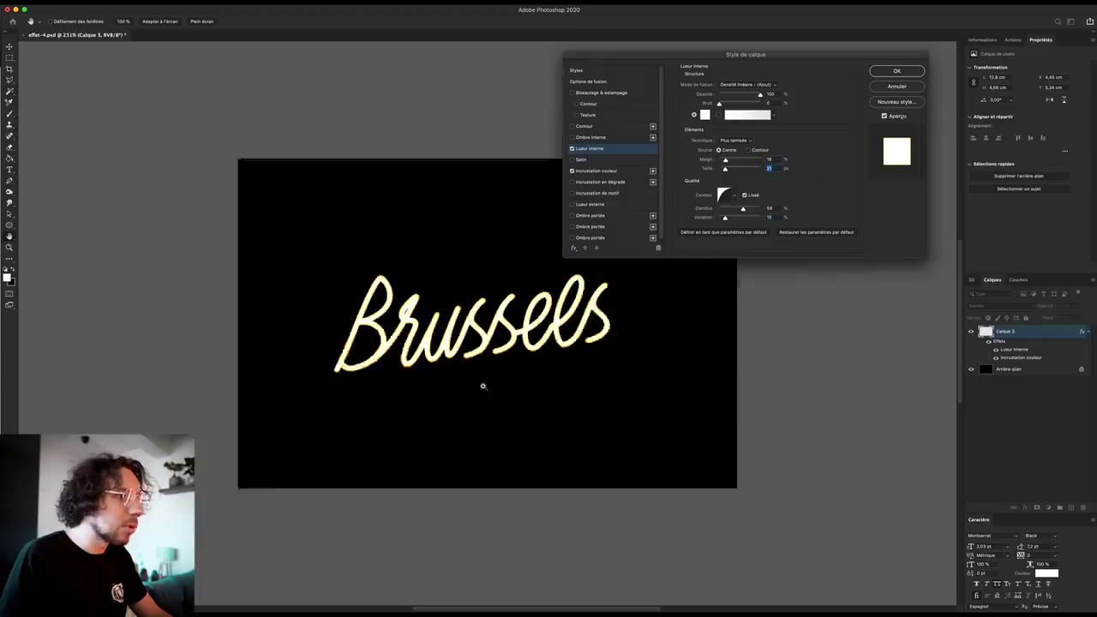
{"action": "scroll", "coordinate": [493, 377], "scroll_direction": "up", "scroll_amount": 1}
{"action": "scroll", "coordinate": [499, 375], "scroll_direction": "up", "scroll_amount": 2}
{"action": "left_click", "coordinate": [591, 204]}
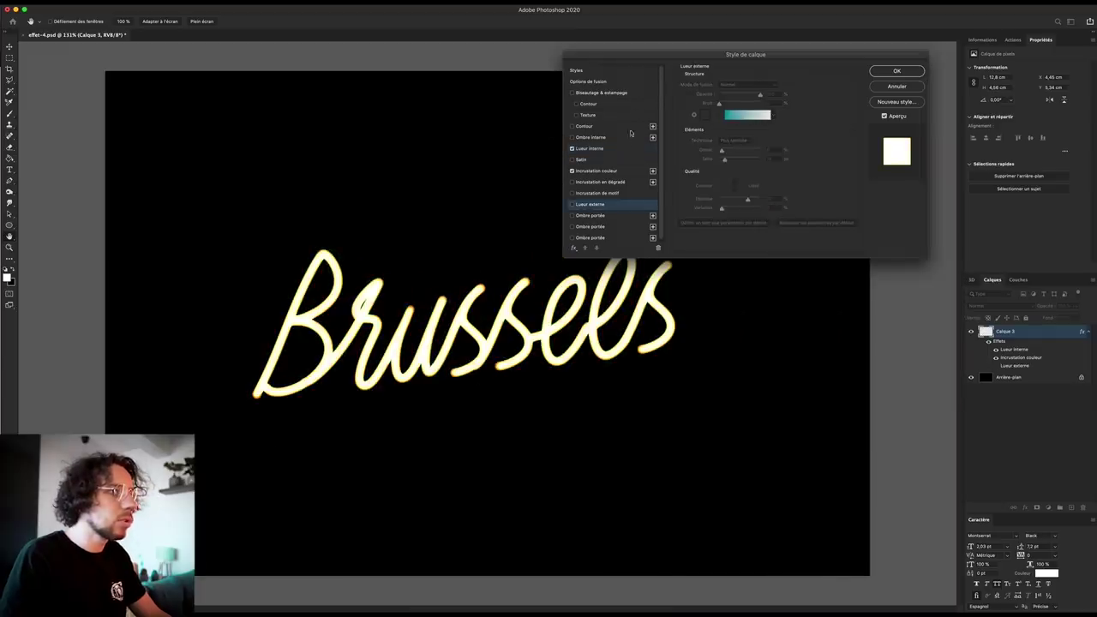
Give Brussels a bright orange Lueur externe and enlarge its size
{"action": "left_click", "coordinate": [573, 205]}
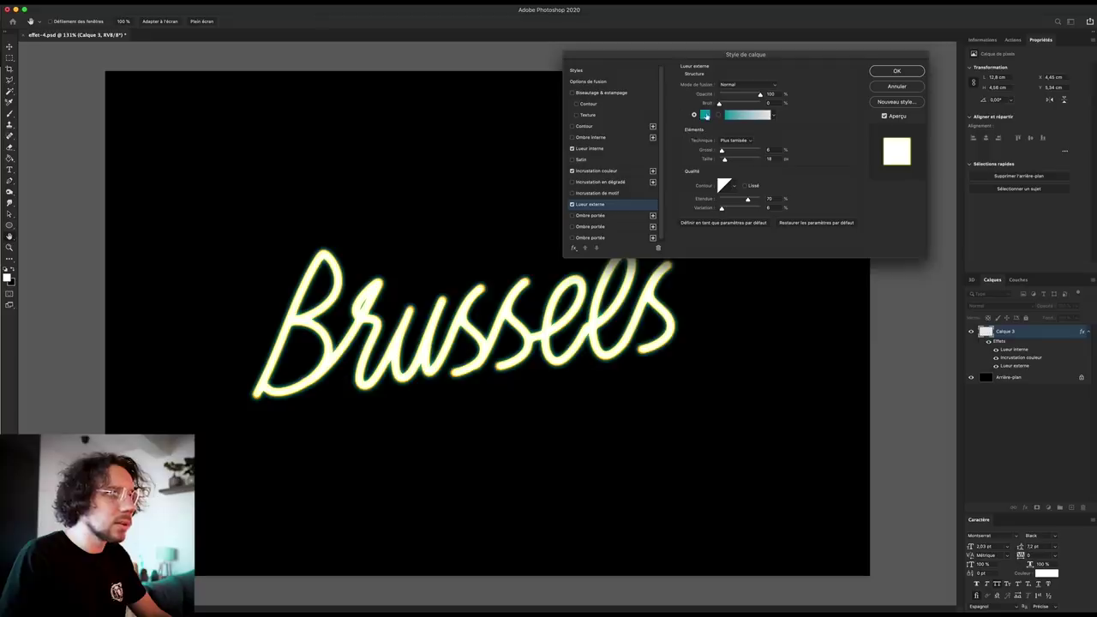
{"action": "left_click", "coordinate": [705, 115]}
{"action": "left_click", "coordinate": [178, 209]}
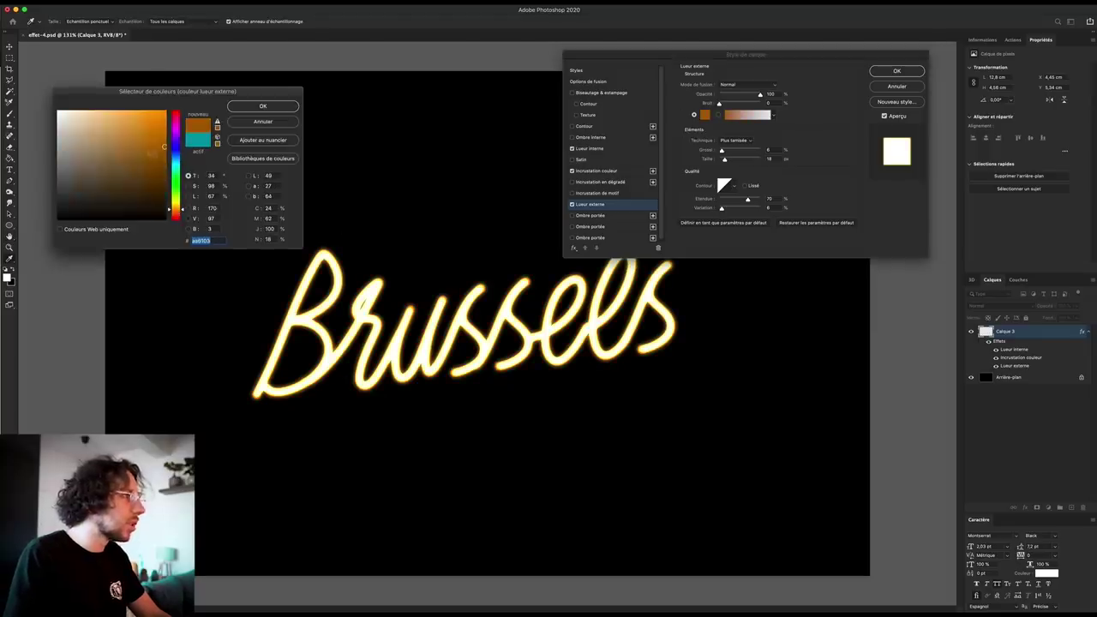
{"action": "left_click_drag", "start_coordinate": [164, 147], "coordinate": [177, 121]}
{"action": "left_click", "coordinate": [265, 107]}
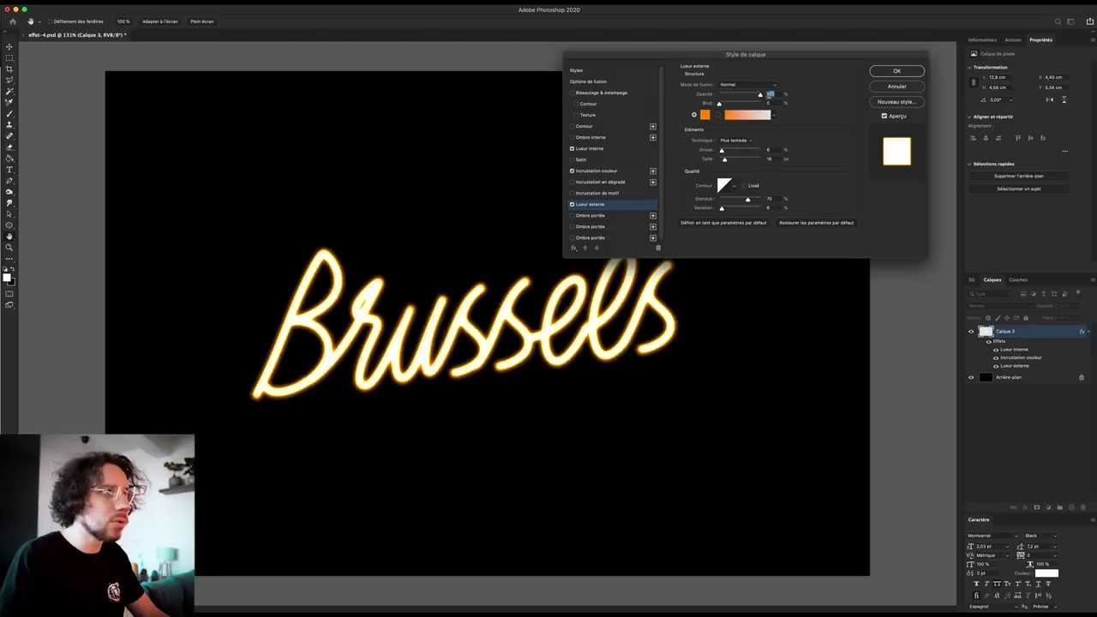
{"action": "left_click_drag", "start_coordinate": [726, 161], "coordinate": [725, 165]}
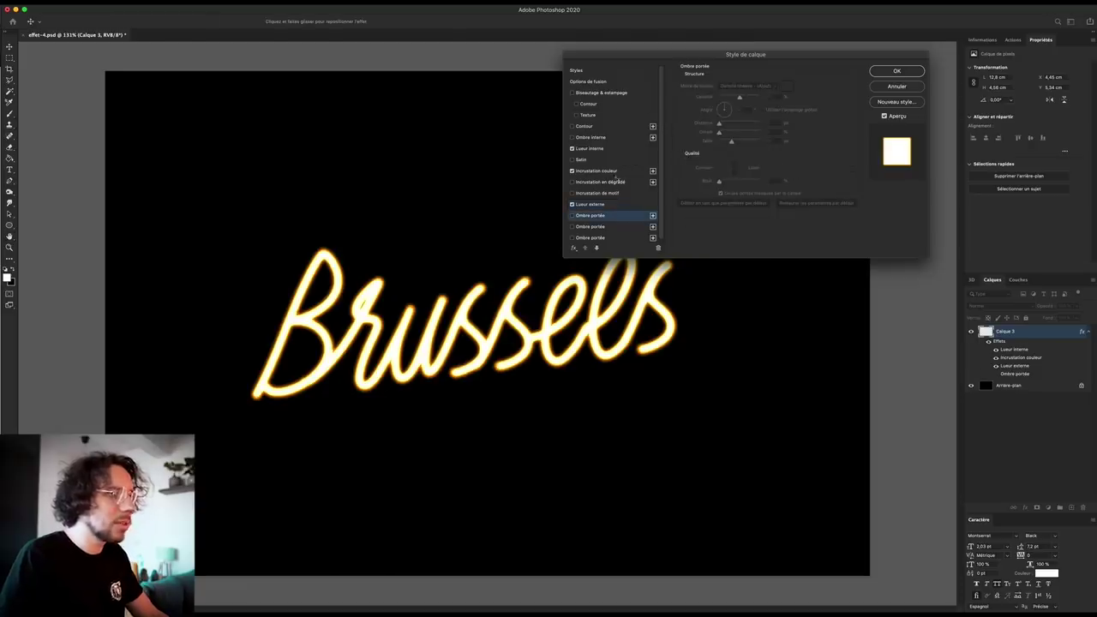
Add a yellow ffc000 Drop Shadow in Densité linéaire - (Ajout) mode
{"action": "left_click", "coordinate": [572, 216]}
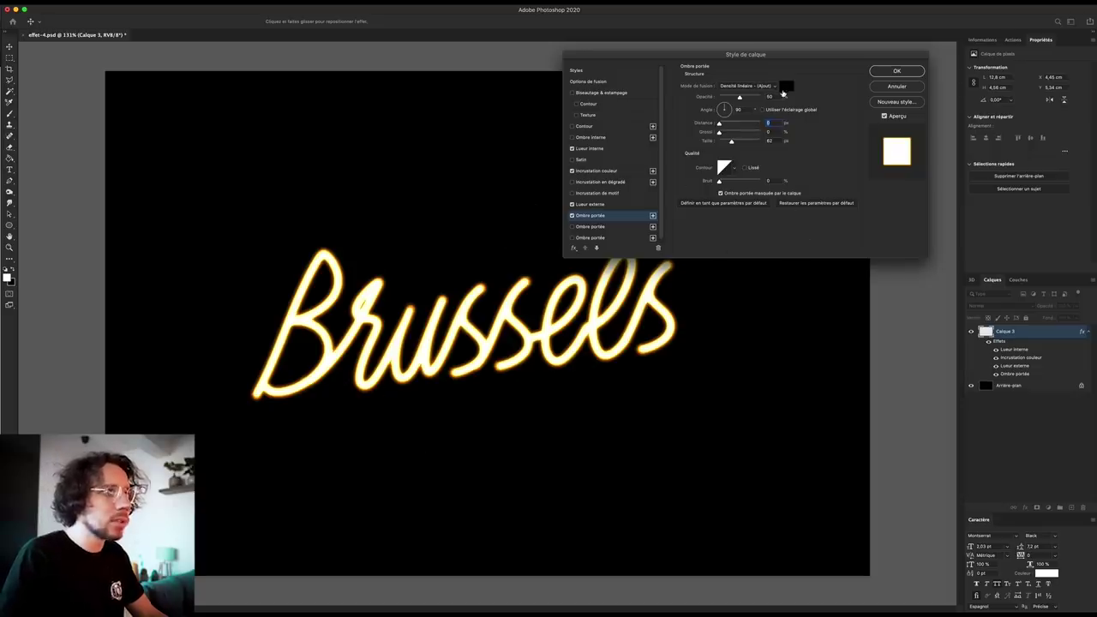
{"action": "left_click", "coordinate": [787, 86]}
{"action": "type", "text": "ffc000"}
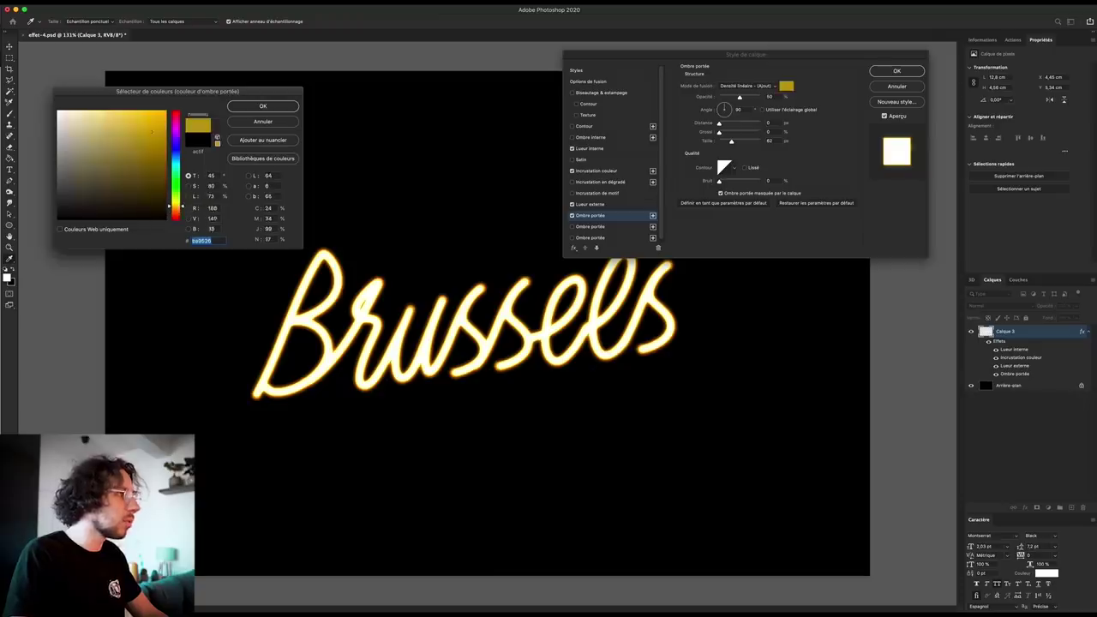
{"action": "left_click_drag", "start_coordinate": [185, 214], "coordinate": [182, 207]}
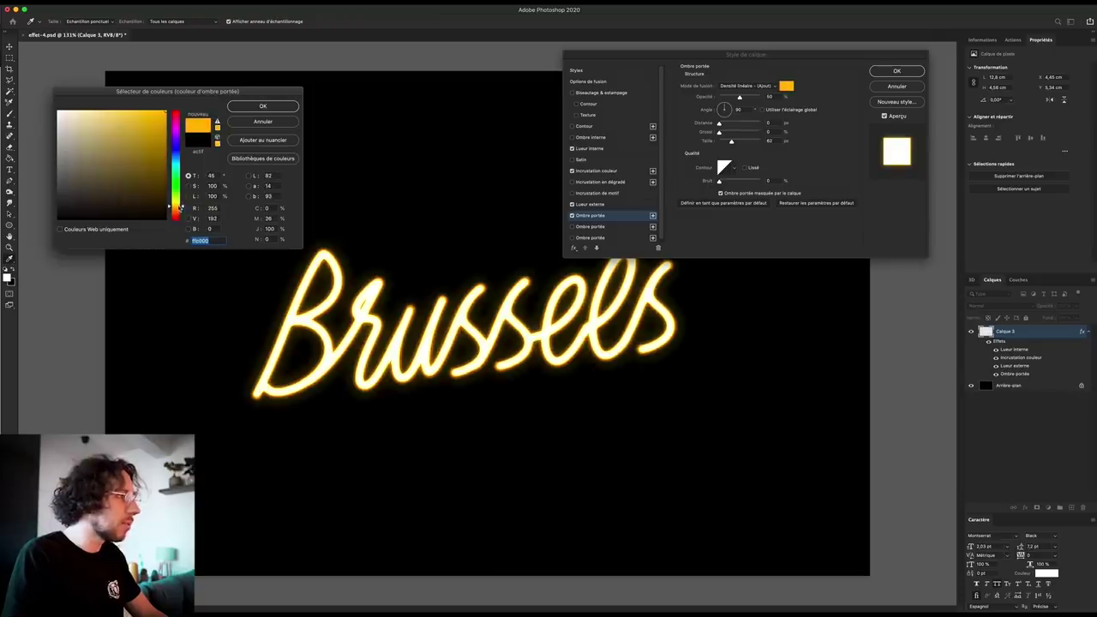
{"action": "left_click", "coordinate": [263, 105]}
{"action": "left_click", "coordinate": [758, 87]}
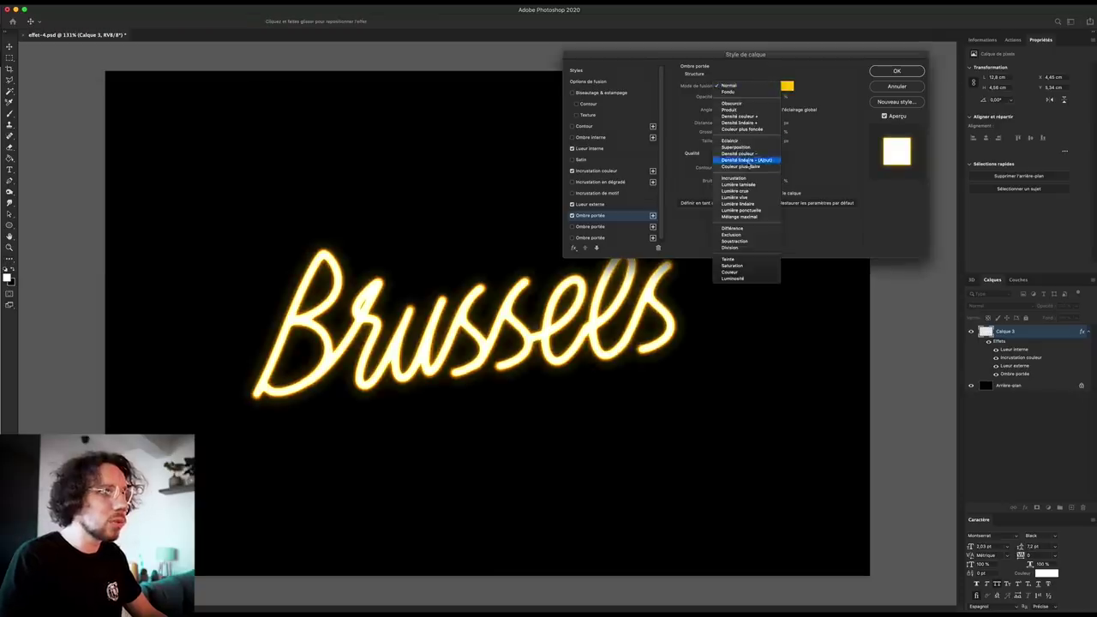
{"action": "left_click", "coordinate": [750, 161]}
{"action": "left_click", "coordinate": [743, 96]}
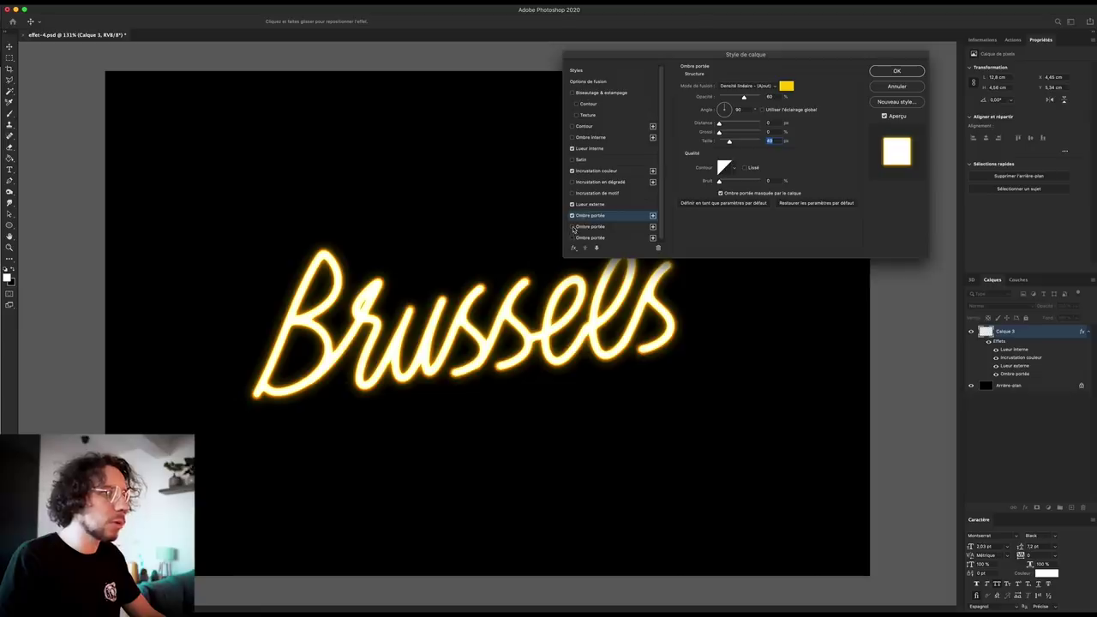
Add a second orange Drop Shadow with size 75 and opacity about 30
{"action": "left_click", "coordinate": [653, 216]}
{"action": "left_click", "coordinate": [786, 86]}
{"action": "left_click_drag", "start_coordinate": [176, 207], "coordinate": [178, 210]}
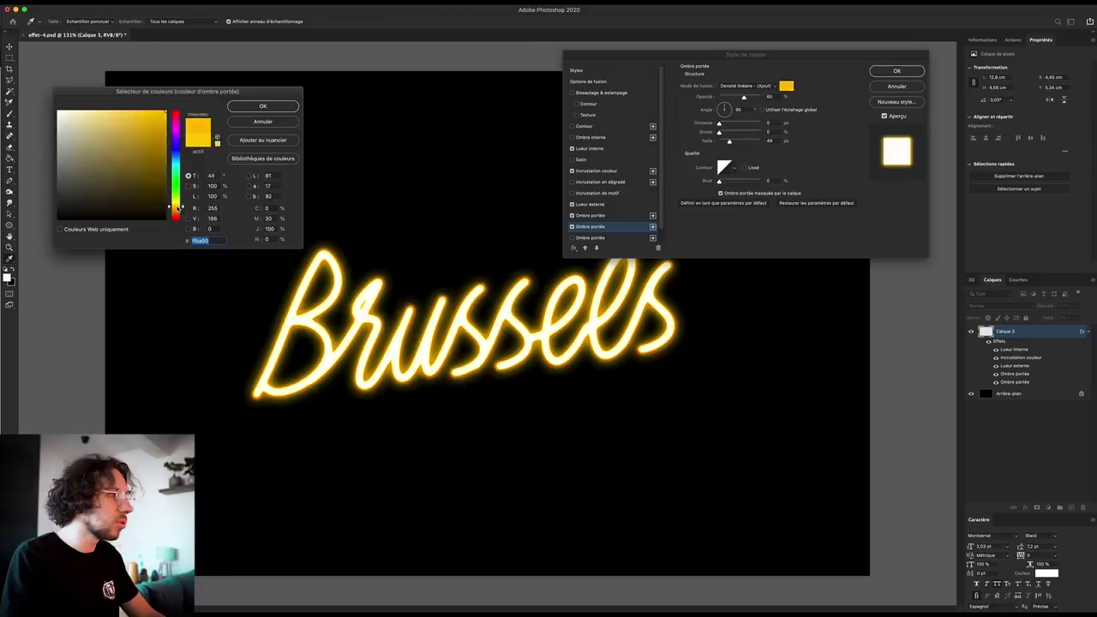
{"action": "left_click", "coordinate": [245, 104]}
{"action": "left_click_drag", "start_coordinate": [733, 143], "coordinate": [739, 150]}
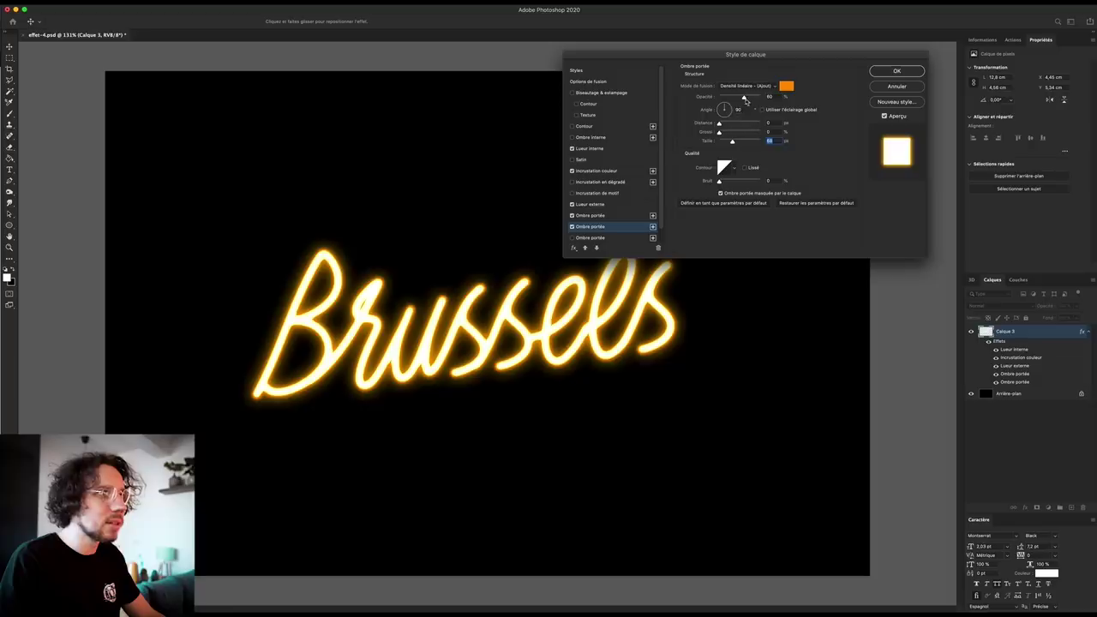
{"action": "left_click_drag", "start_coordinate": [739, 98], "coordinate": [728, 98]}
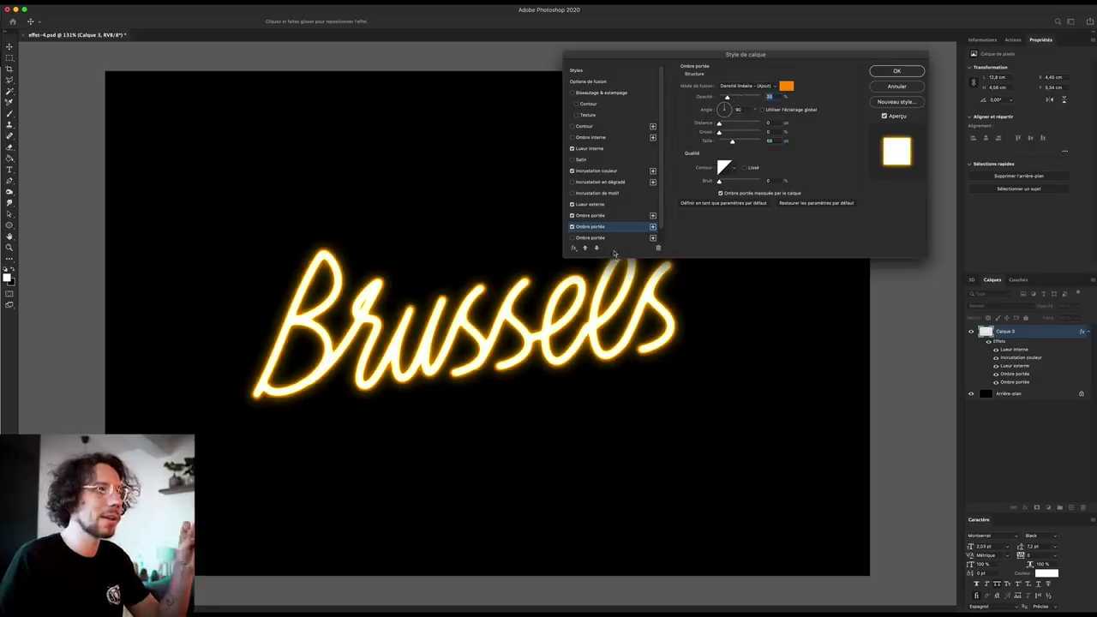
Apply the layer style and place the jungle fern photo behind the text
{"action": "left_click", "coordinate": [905, 72]}
{"action": "scroll", "coordinate": [505, 404], "scroll_direction": "down", "scroll_amount": 2}
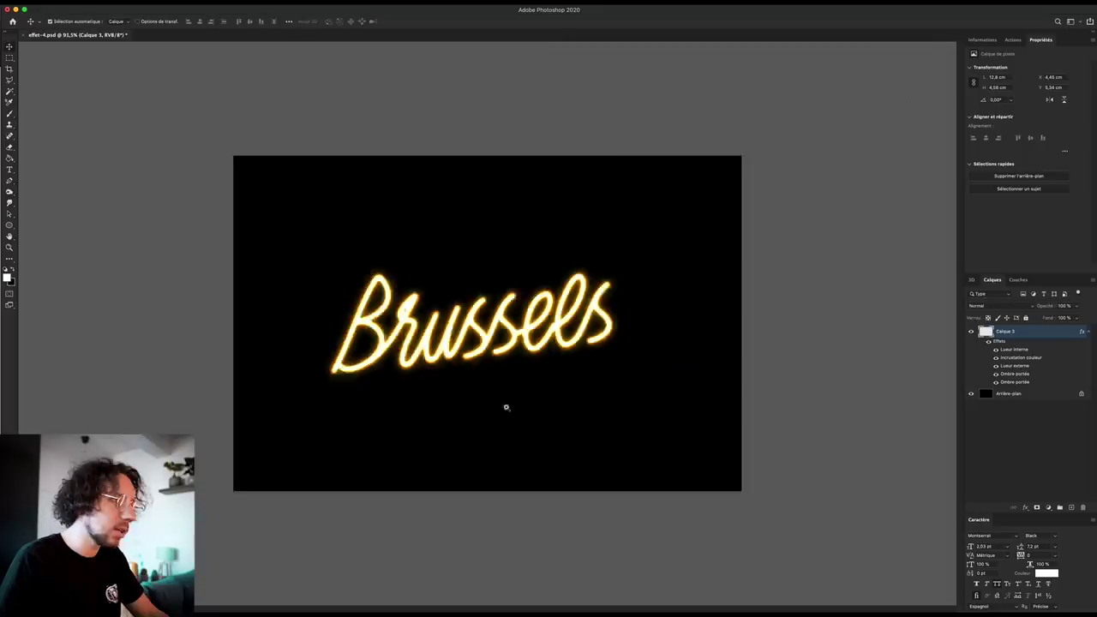
{"action": "scroll", "coordinate": [483, 443], "scroll_direction": "down", "scroll_amount": 3}
{"action": "scroll", "coordinate": [483, 443], "scroll_direction": "down", "scroll_amount": 1}
{"action": "scroll", "coordinate": [541, 392], "scroll_direction": "up", "scroll_amount": 5}
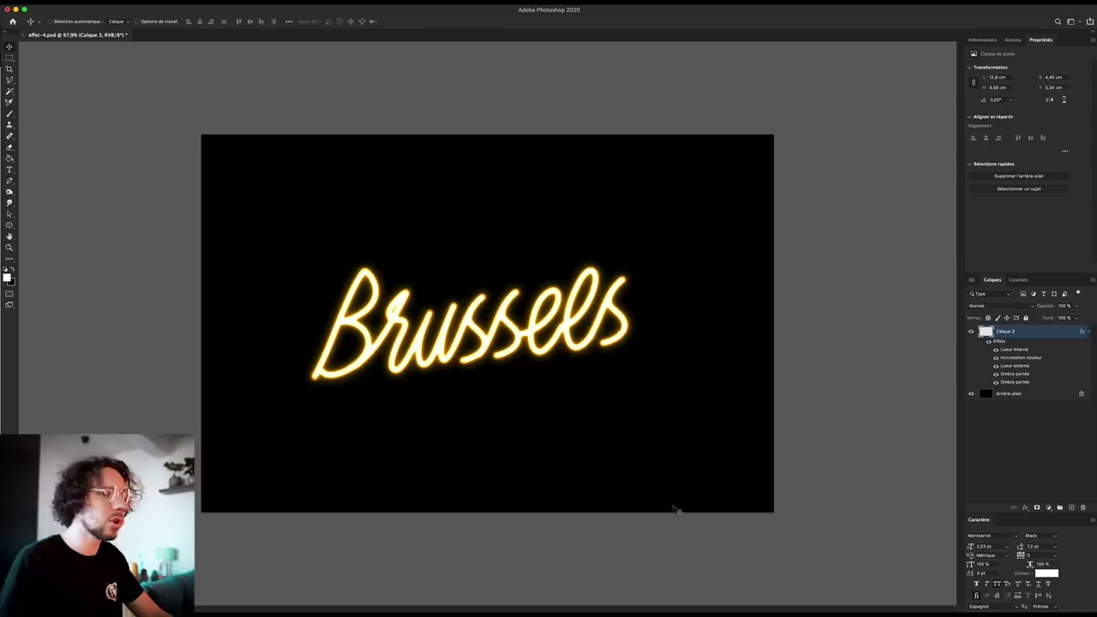
{"action": "left_click_drag", "start_coordinate": [696, 434], "coordinate": [753, 416]}
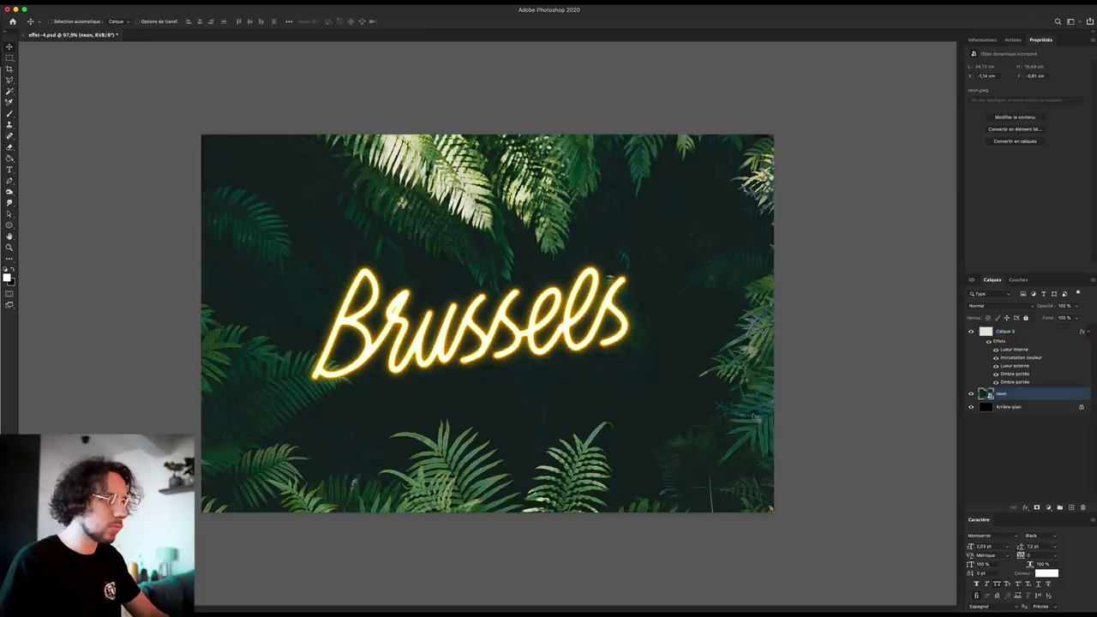
Nudge the Brussels text right and down, then add Curves above the photo
{"action": "left_click", "coordinate": [1016, 334]}
{"action": "left_click_drag", "start_coordinate": [616, 335], "coordinate": [655, 341]}
{"action": "left_click", "coordinate": [1003, 394]}
{"action": "left_click", "coordinate": [1050, 509]}
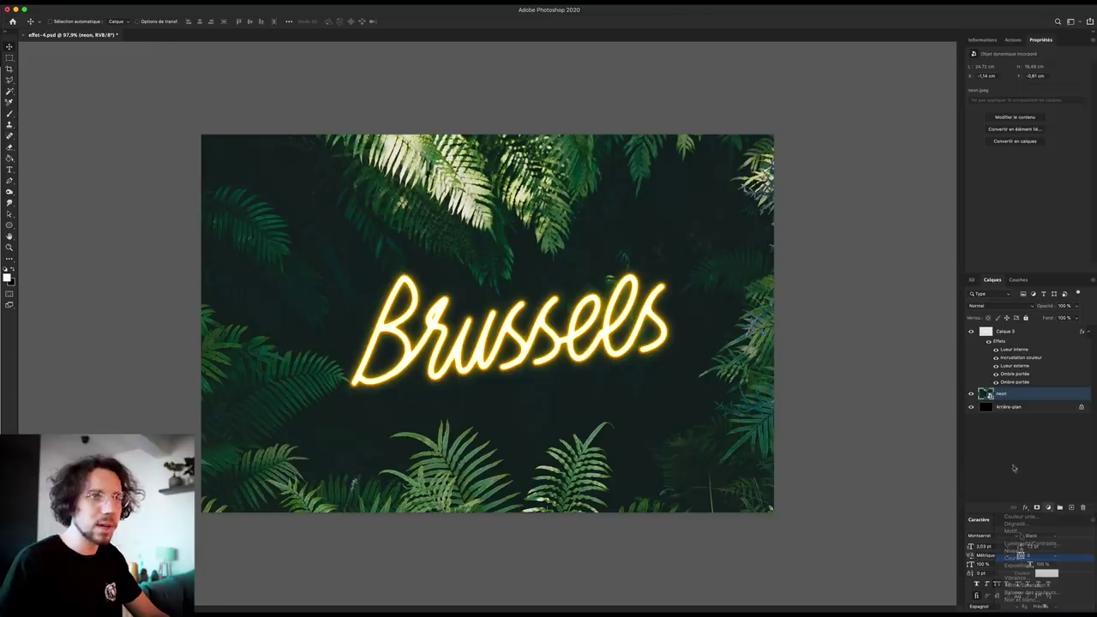
{"action": "left_click", "coordinate": [1020, 560]}
Darken the photo with the first Curves, then add a darker Courbes 2
{"action": "left_click_drag", "start_coordinate": [1008, 170], "coordinate": [1013, 174]}
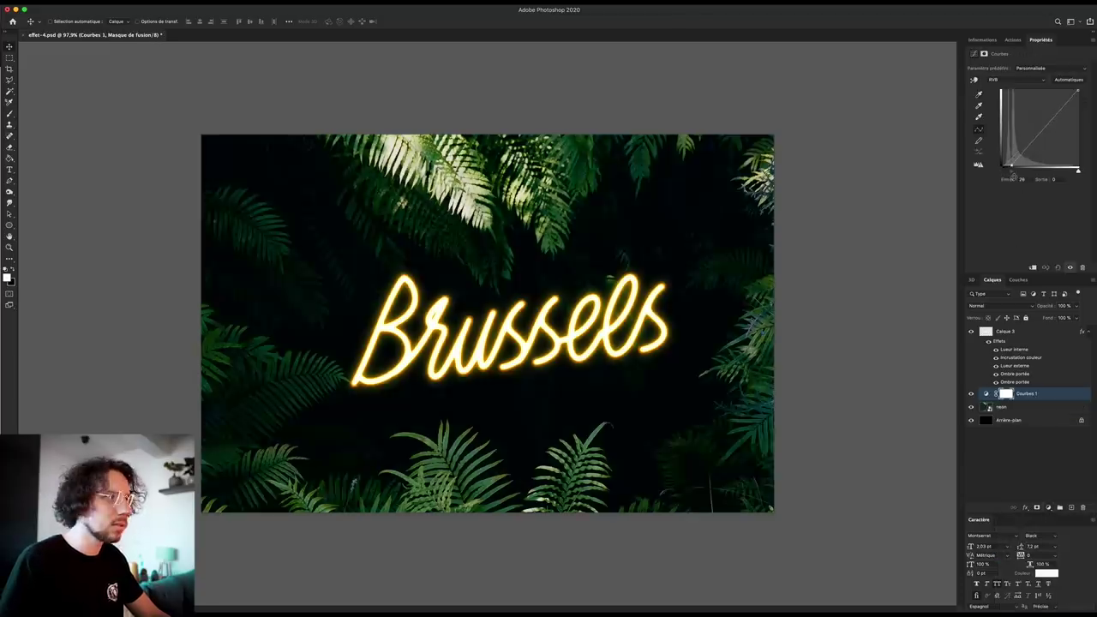
{"action": "left_click_drag", "start_coordinate": [1078, 89], "coordinate": [1077, 105]}
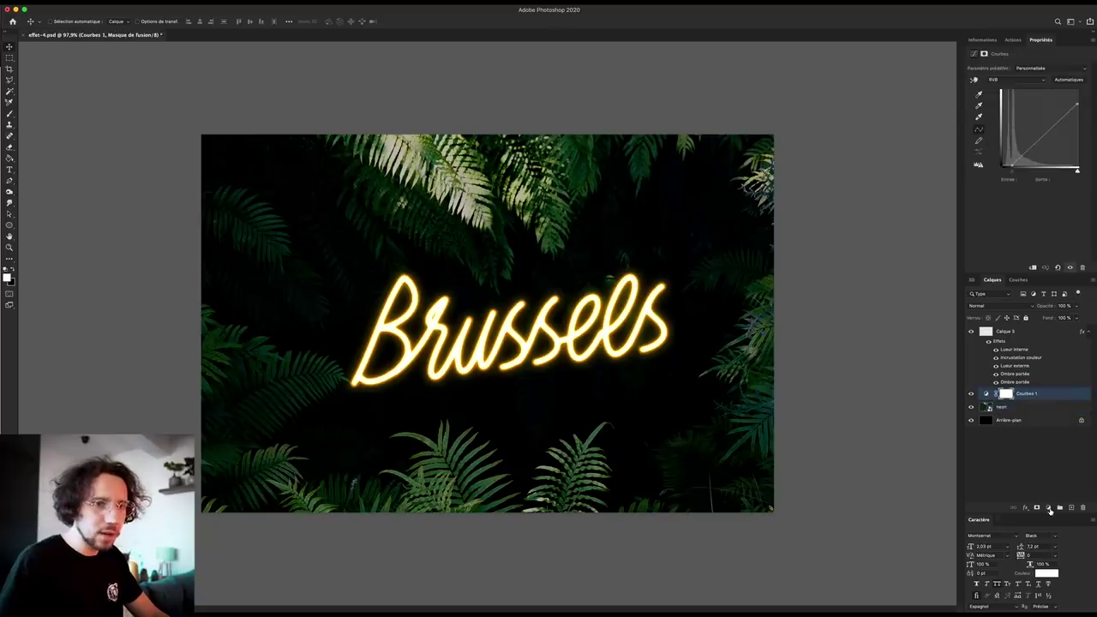
{"action": "left_click", "coordinate": [1051, 511]}
{"action": "left_click", "coordinate": [1017, 559]}
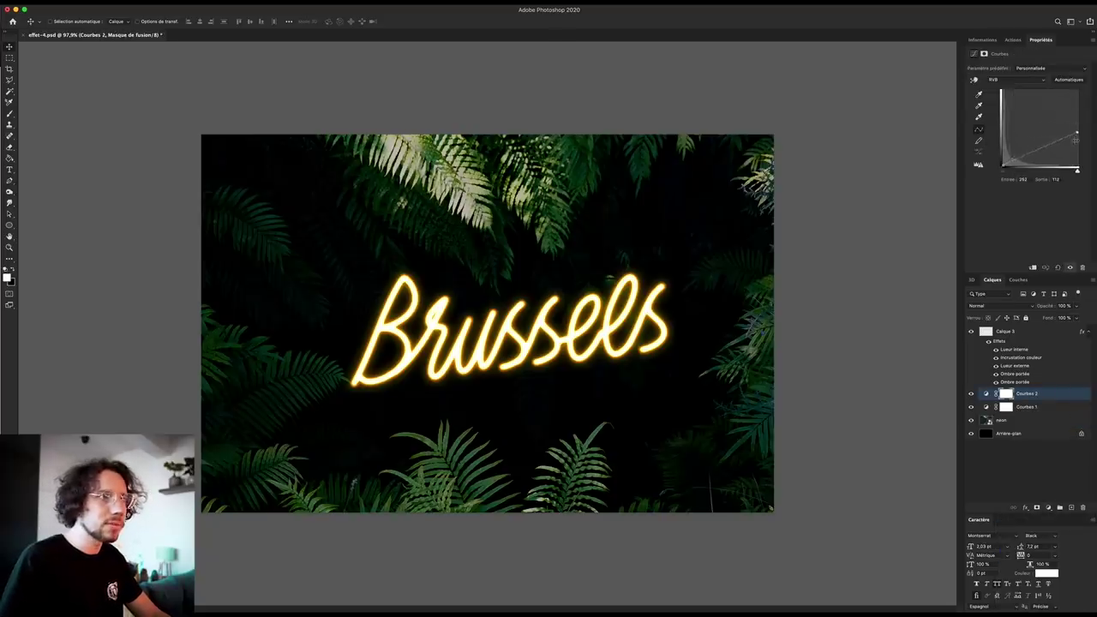
{"action": "left_click_drag", "start_coordinate": [1076, 138], "coordinate": [1076, 154]}
Invert the Courbes 2 mask and paint white along the image edges
{"action": "left_click", "coordinate": [1006, 393]}
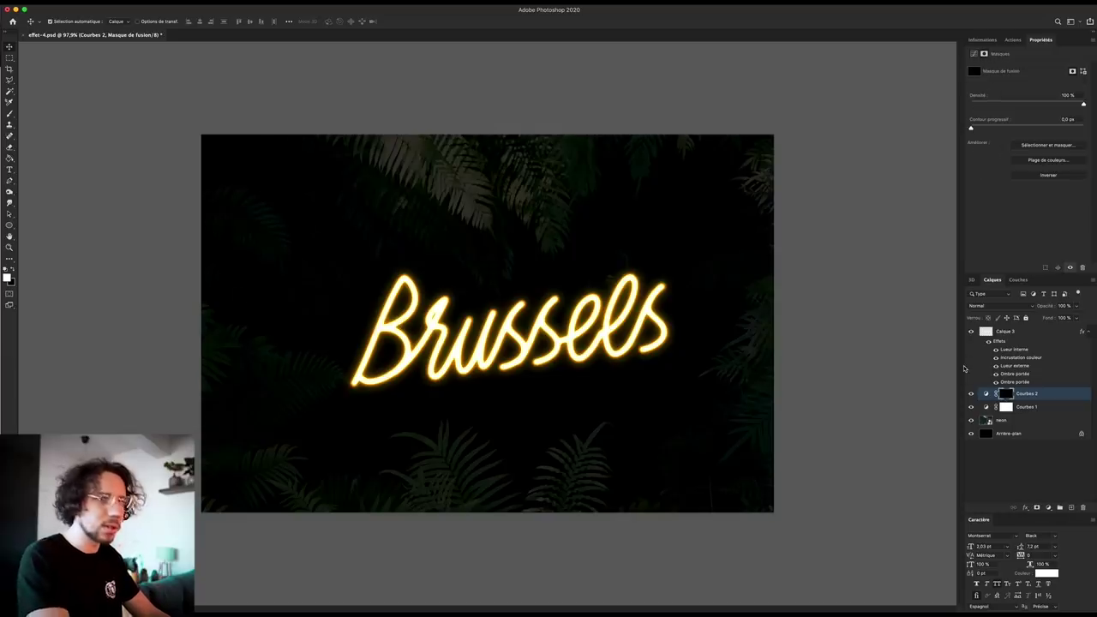
{"action": "key", "text": "ctrl+i"}
{"action": "key", "text": "b"}
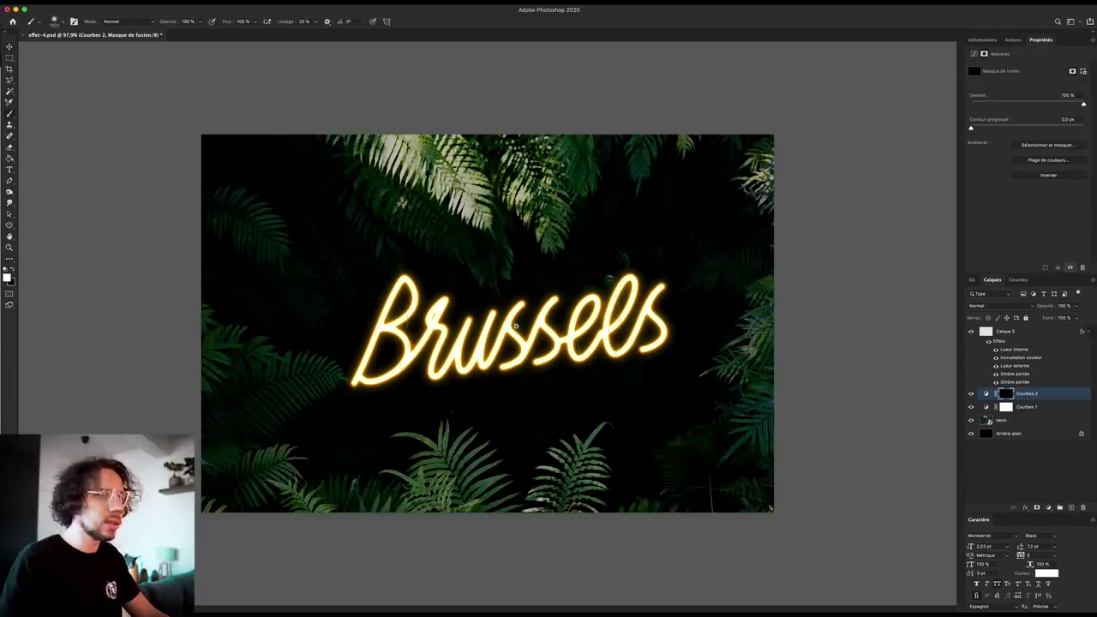
{"action": "scroll", "coordinate": [424, 248], "scroll_direction": "down", "scroll_amount": 3}
{"action": "left_click_drag", "start_coordinate": [369, 205], "coordinate": [677, 343]}
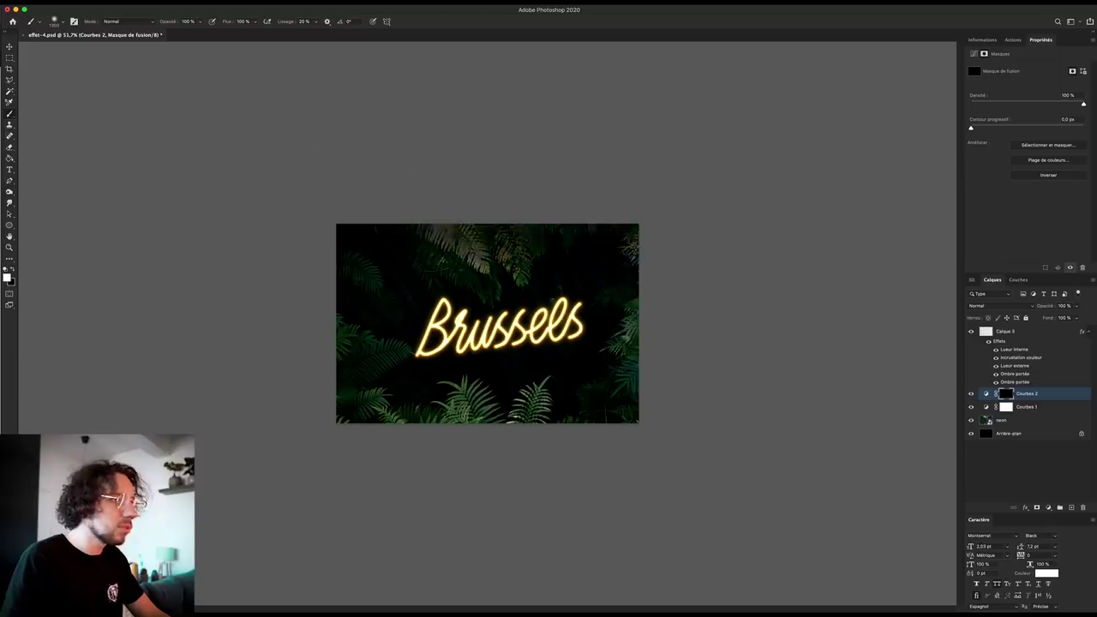
{"action": "left_click_drag", "start_coordinate": [630, 403], "coordinate": [345, 343]}
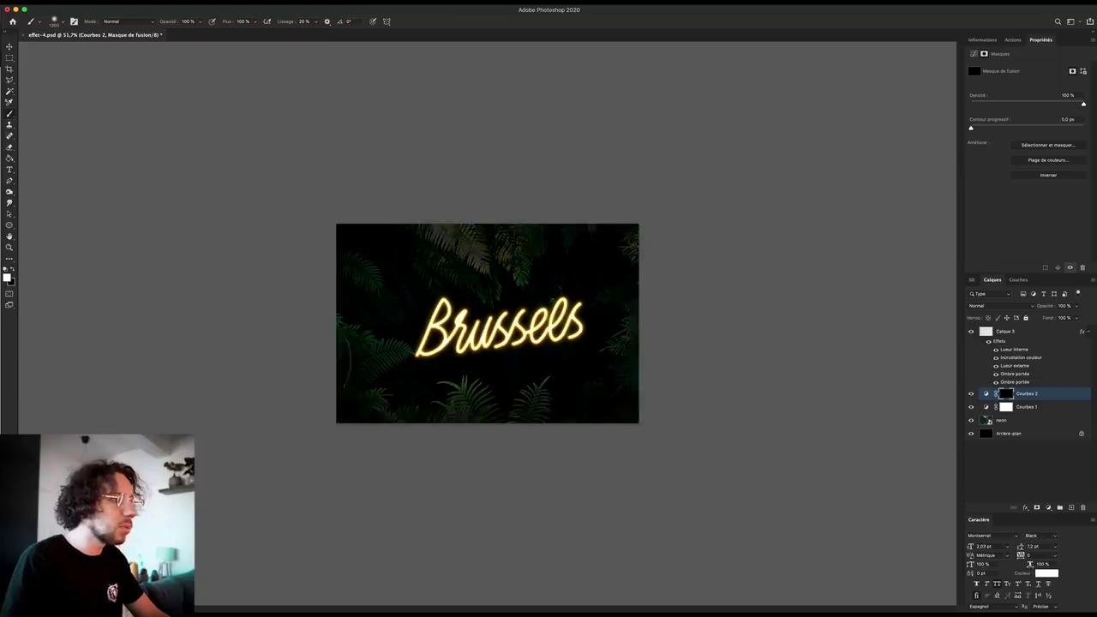
Add a Hue/Saturation adjustment layer above the fern photo with Hue set to -70
{"action": "left_click", "coordinate": [1017, 421]}
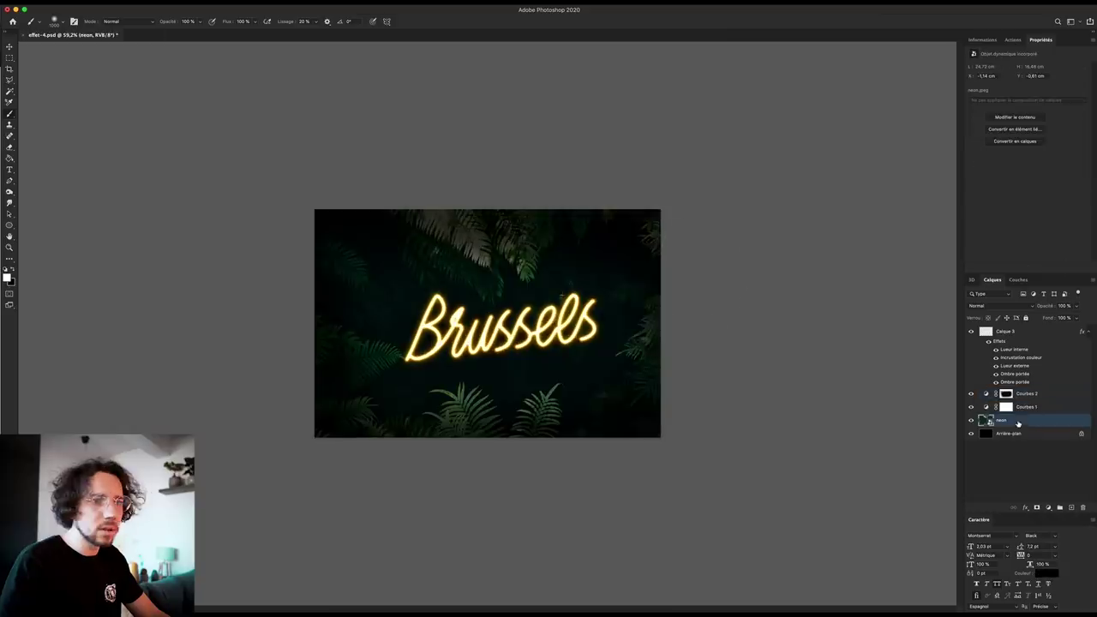
{"action": "left_click", "coordinate": [1049, 507]}
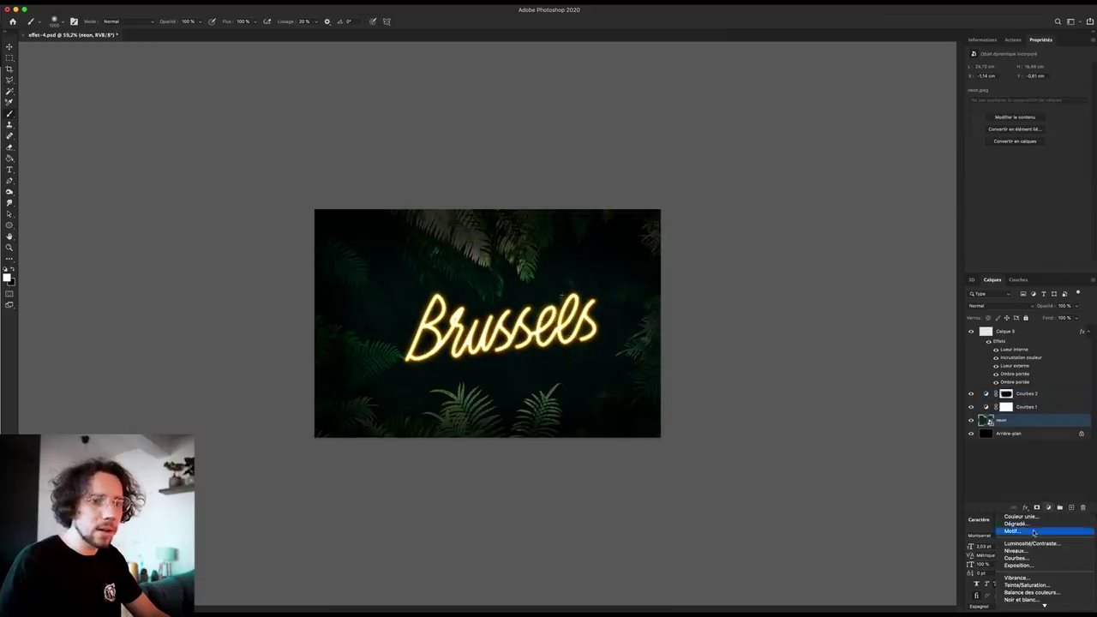
{"action": "left_click", "coordinate": [1026, 585]}
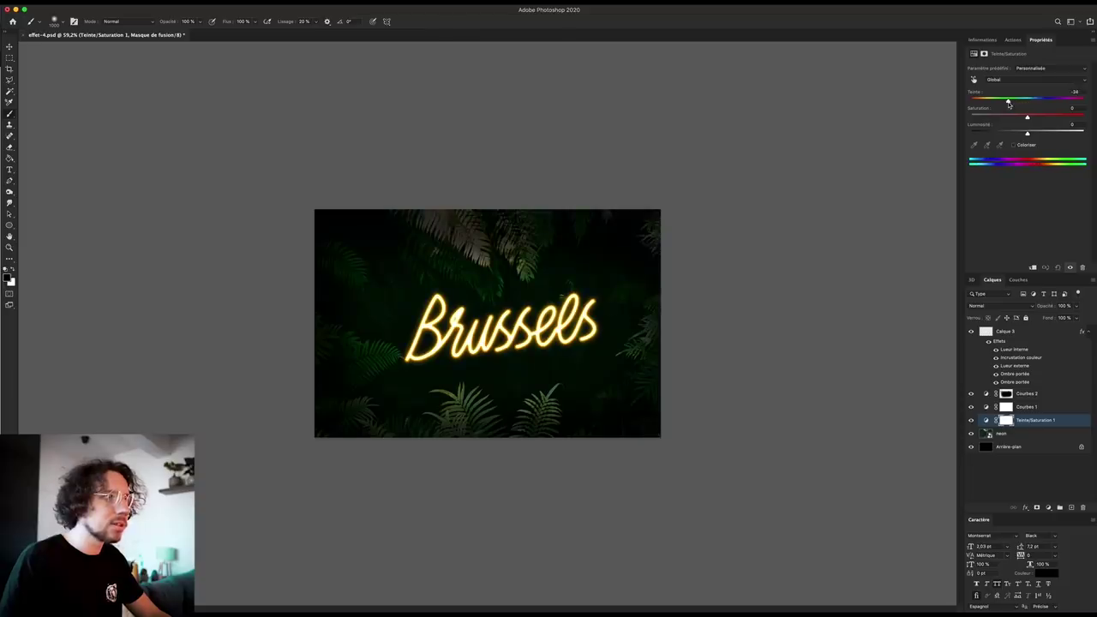
{"action": "left_click_drag", "start_coordinate": [1011, 109], "coordinate": [997, 114]}
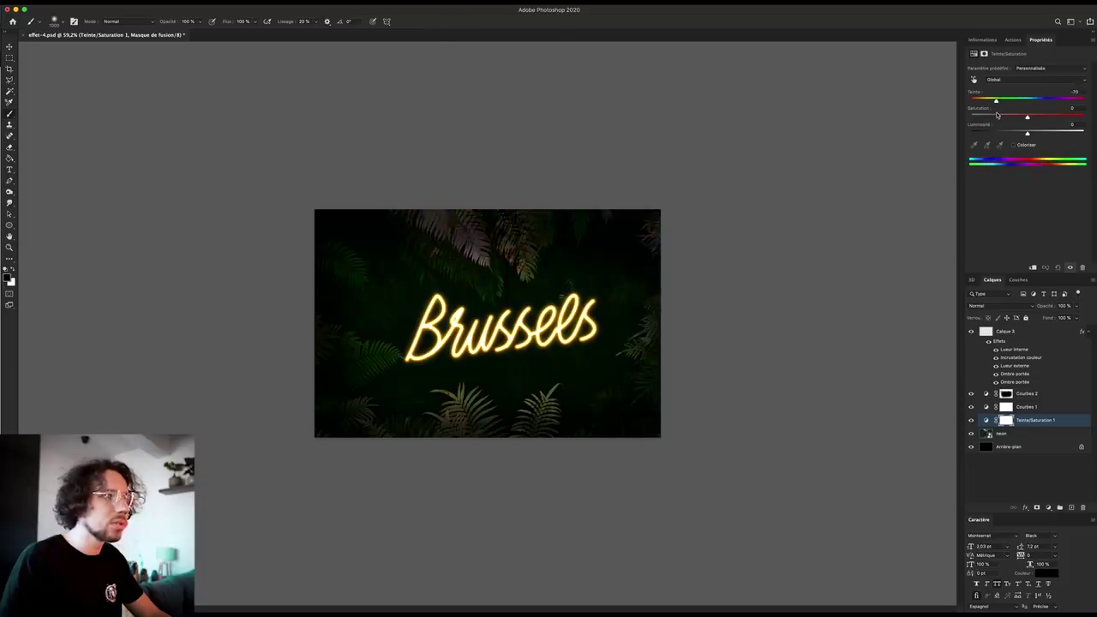